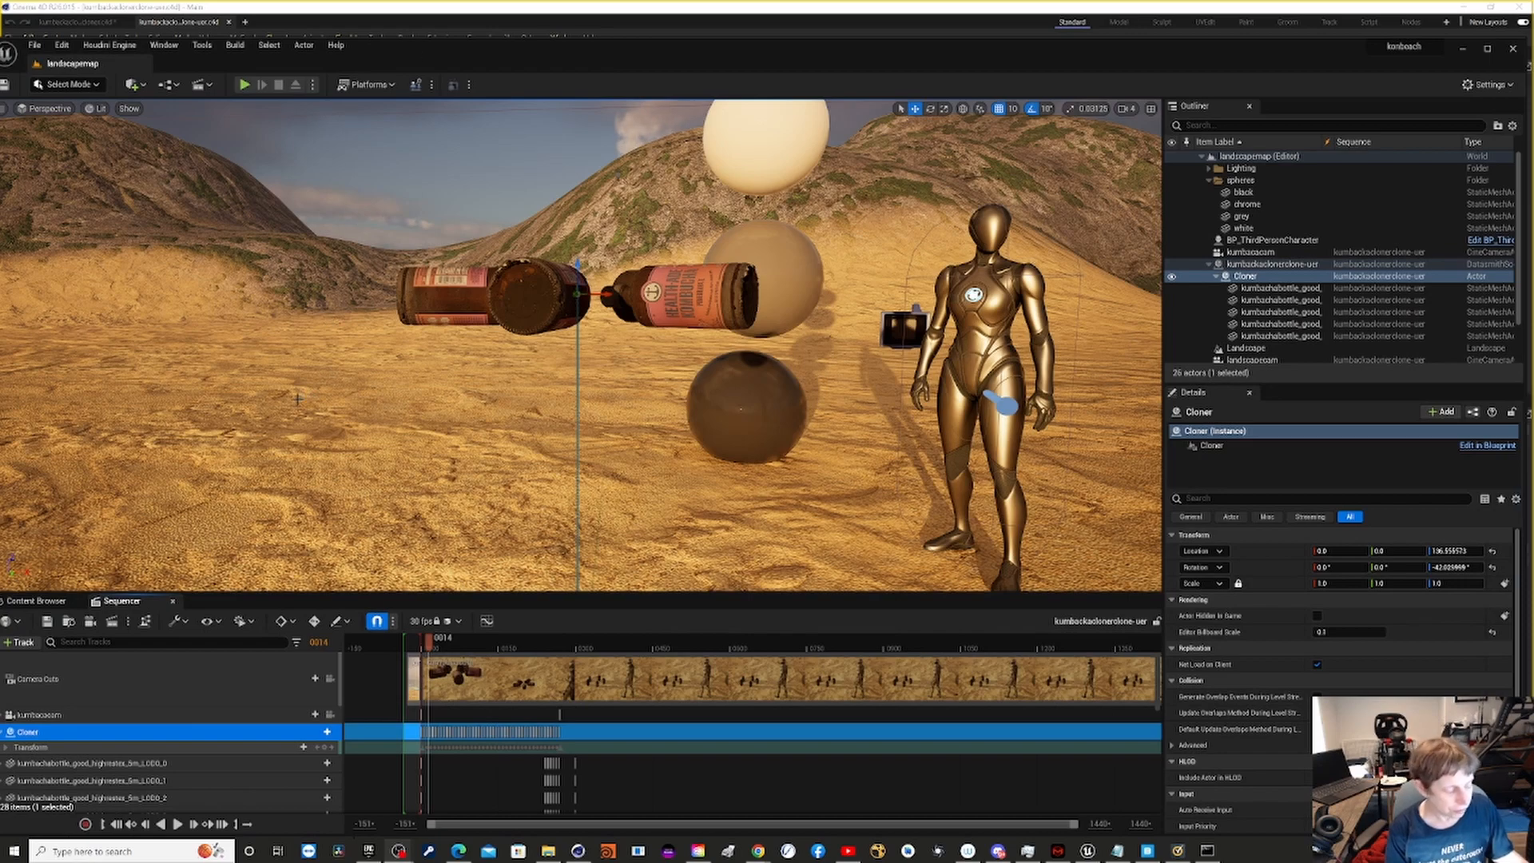
- Examine the bottles, spheres and character in the landscape scene, and preview the kumbacacam and landscapecam cameras
{"action": "middle_click_drag", "start_coordinate": [297, 398], "coordinate": [569, 301]}
{"action": "scroll", "coordinate": [287, 388], "scroll_direction": "down", "scroll_amount": 8}
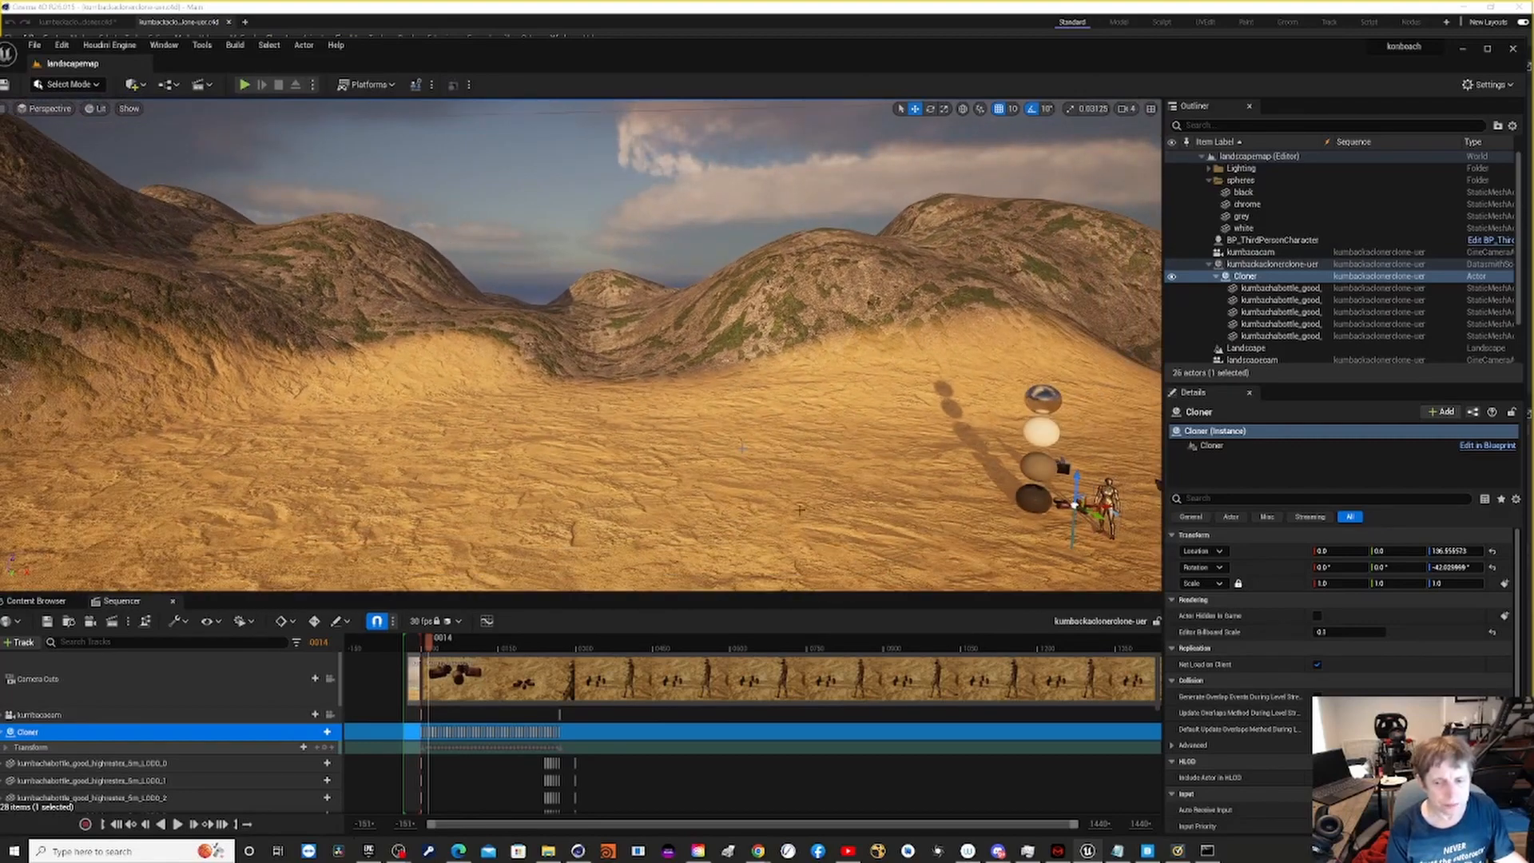
{"action": "middle_click_drag", "start_coordinate": [778, 319], "coordinate": [945, 510]}
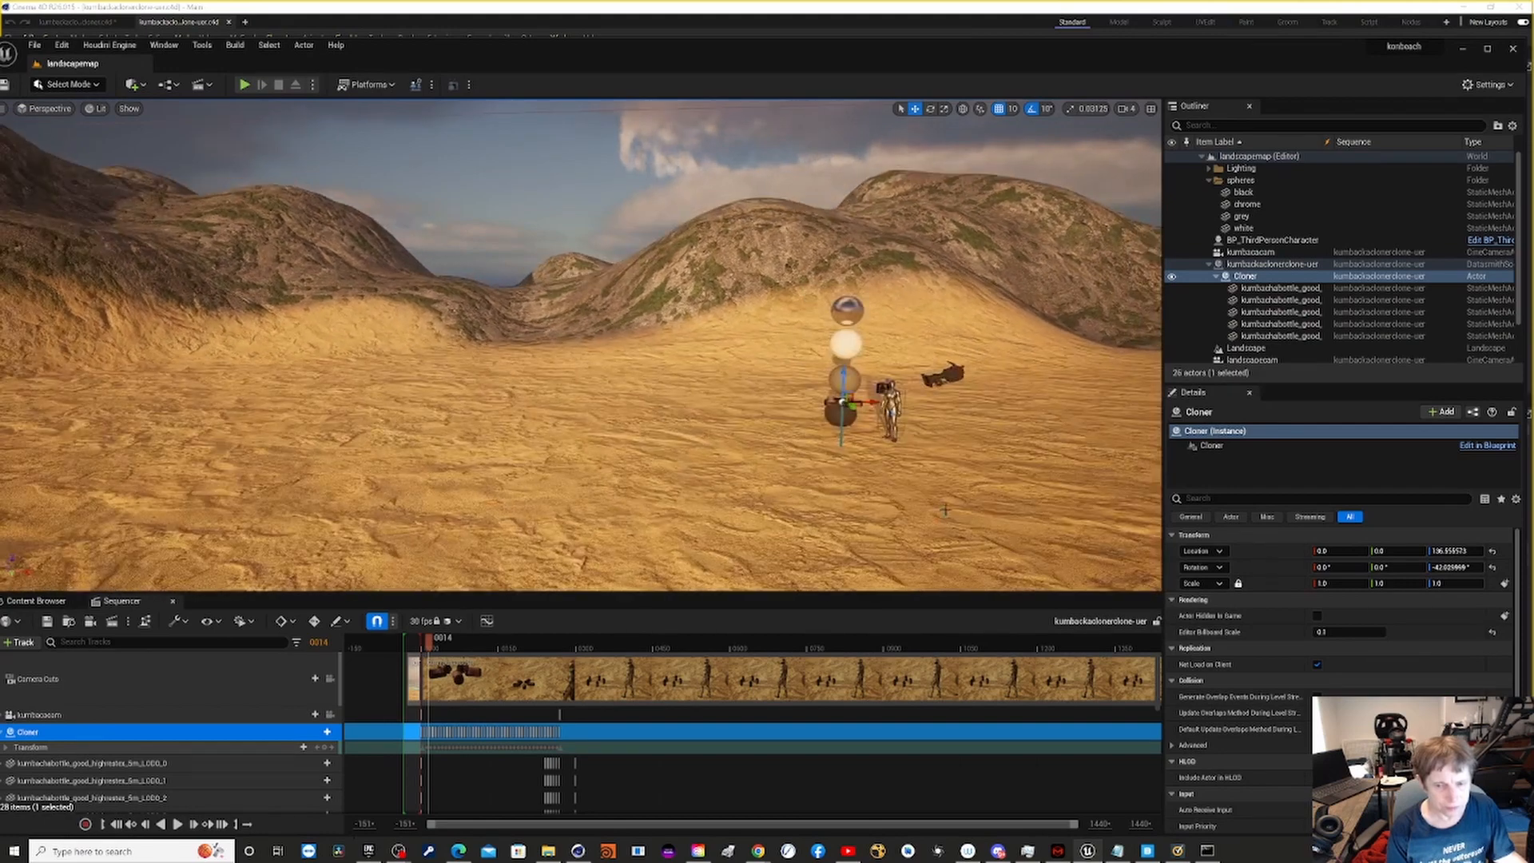
{"action": "scroll", "coordinate": [957, 445], "scroll_direction": "up", "scroll_amount": 8}
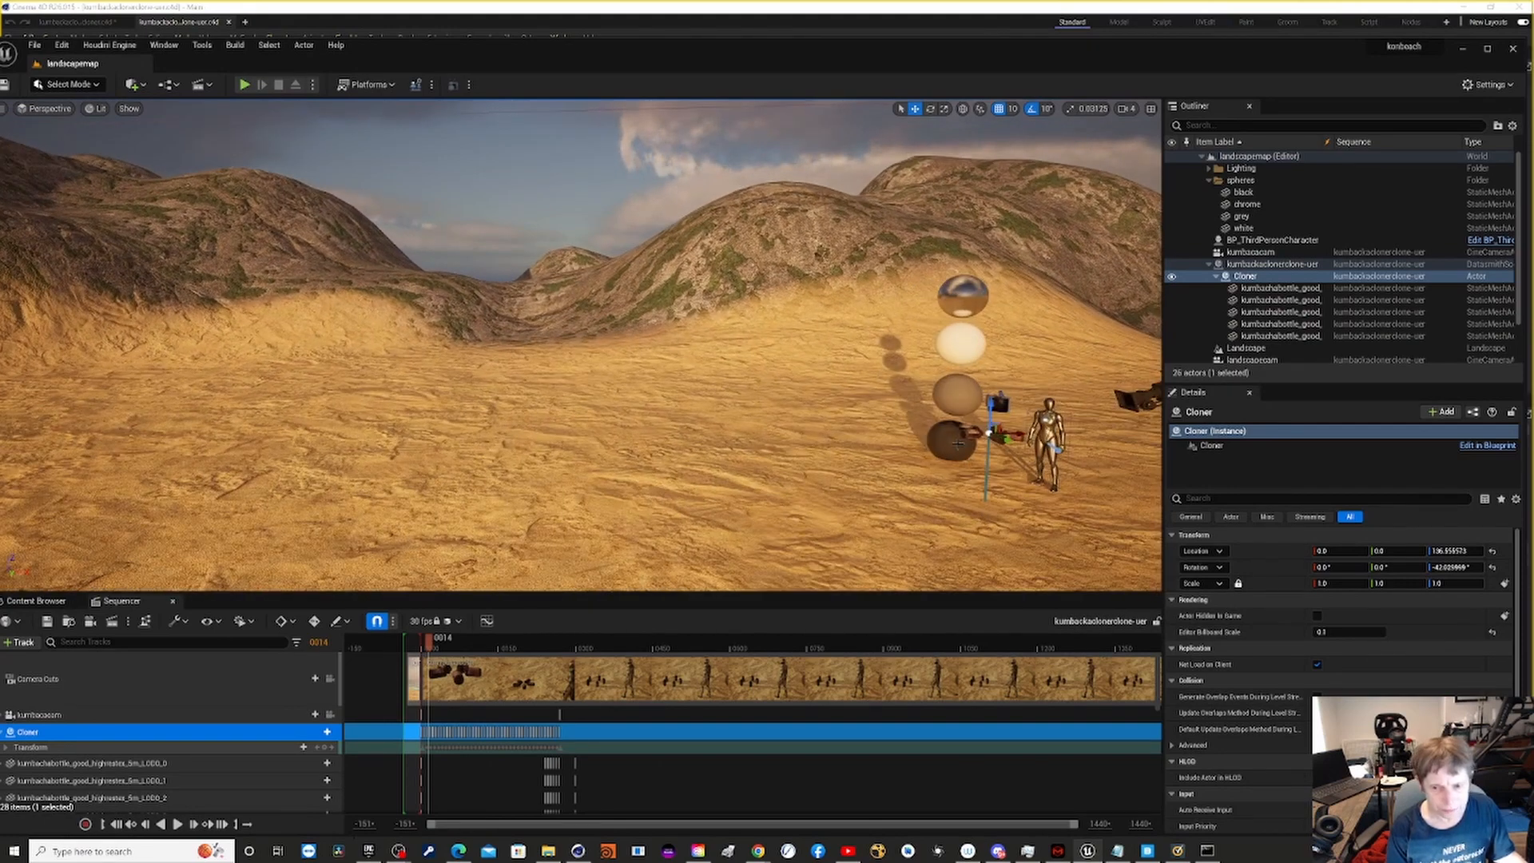
{"action": "scroll", "coordinate": [958, 444], "scroll_direction": "up", "scroll_amount": 5}
{"action": "scroll", "coordinate": [933, 409], "scroll_direction": "down", "scroll_amount": 10}
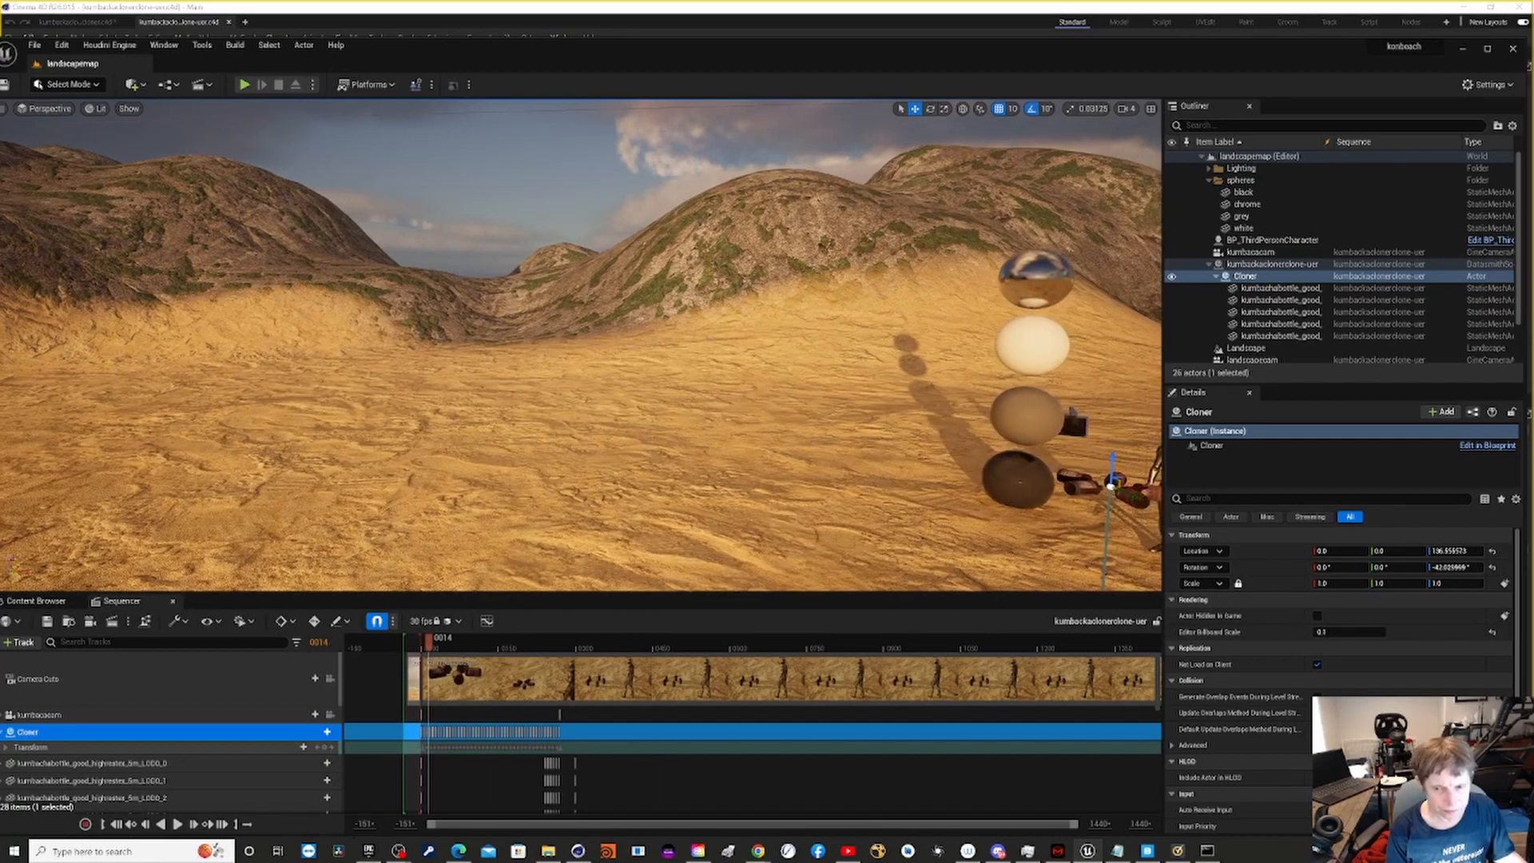
{"action": "middle_click_drag", "start_coordinate": [933, 409], "coordinate": [902, 487]}
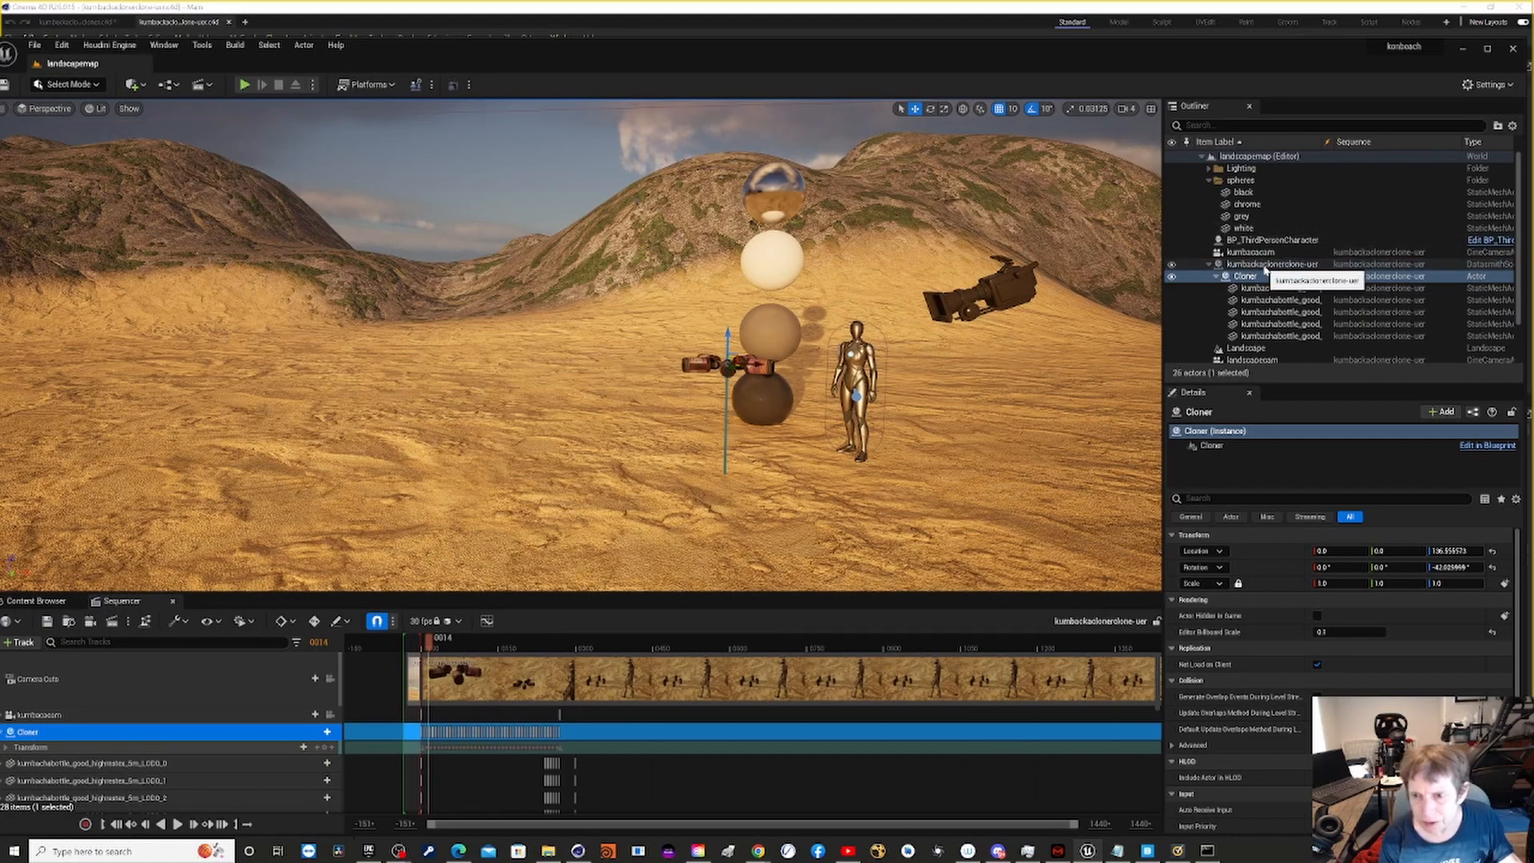
{"action": "left_click", "coordinate": [1248, 253]}
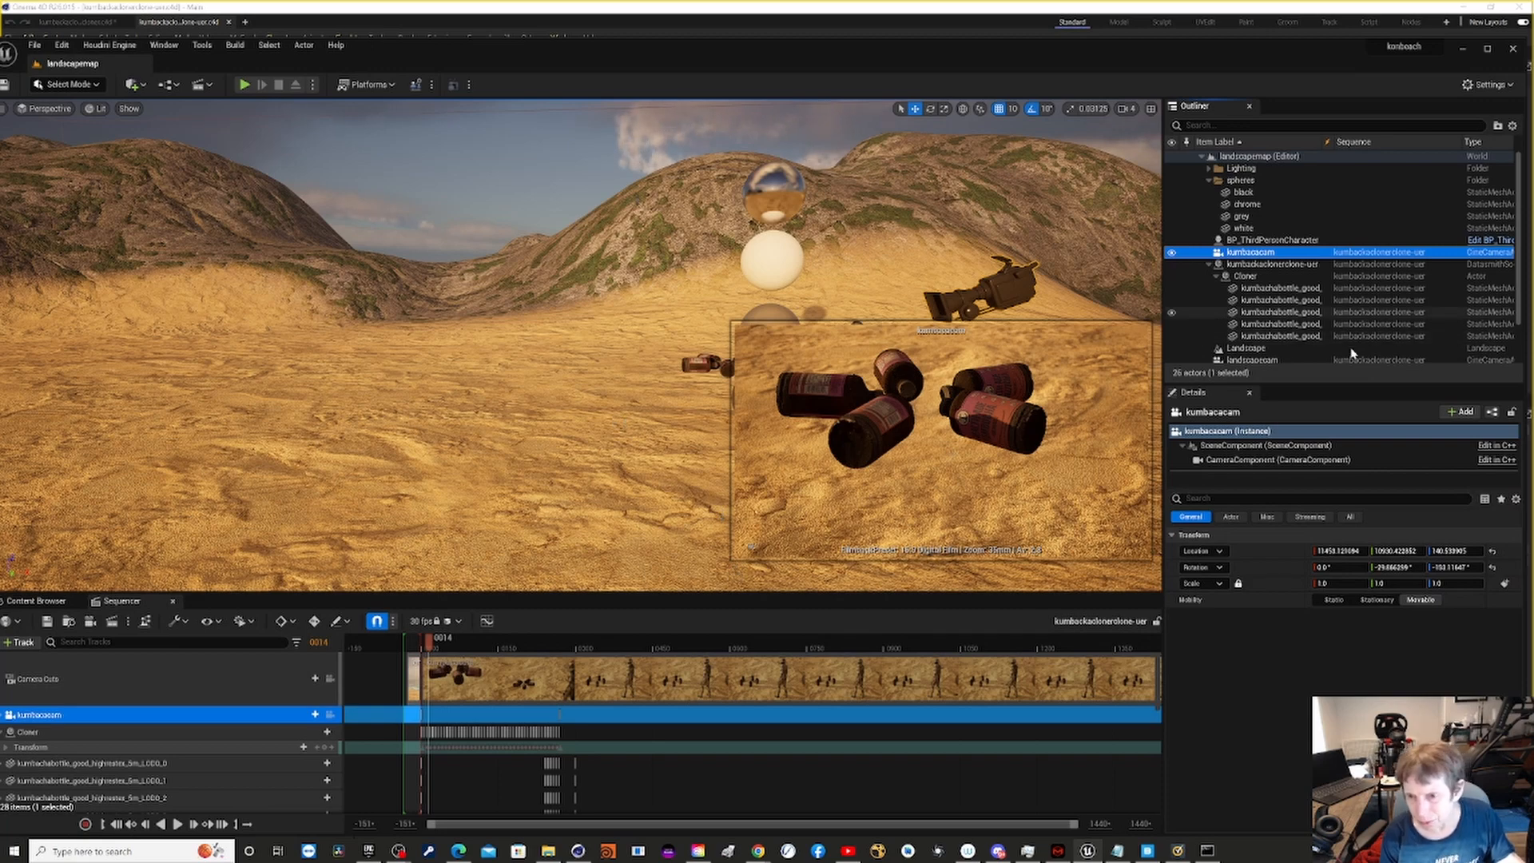
{"action": "scroll", "coordinate": [1349, 336], "scroll_direction": "down", "scroll_amount": 2}
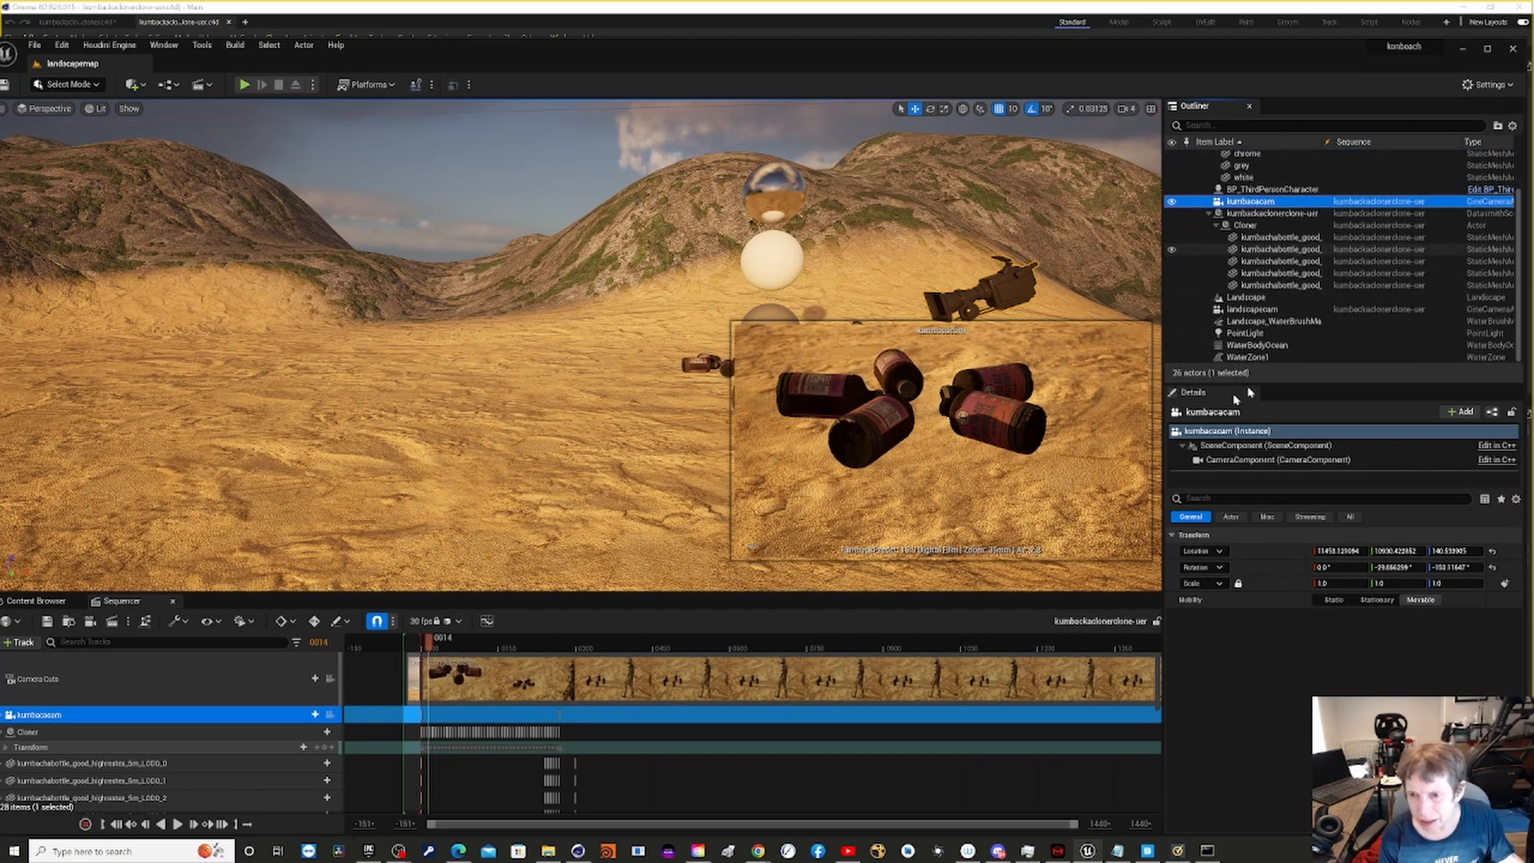
{"action": "left_click", "coordinate": [1252, 309]}
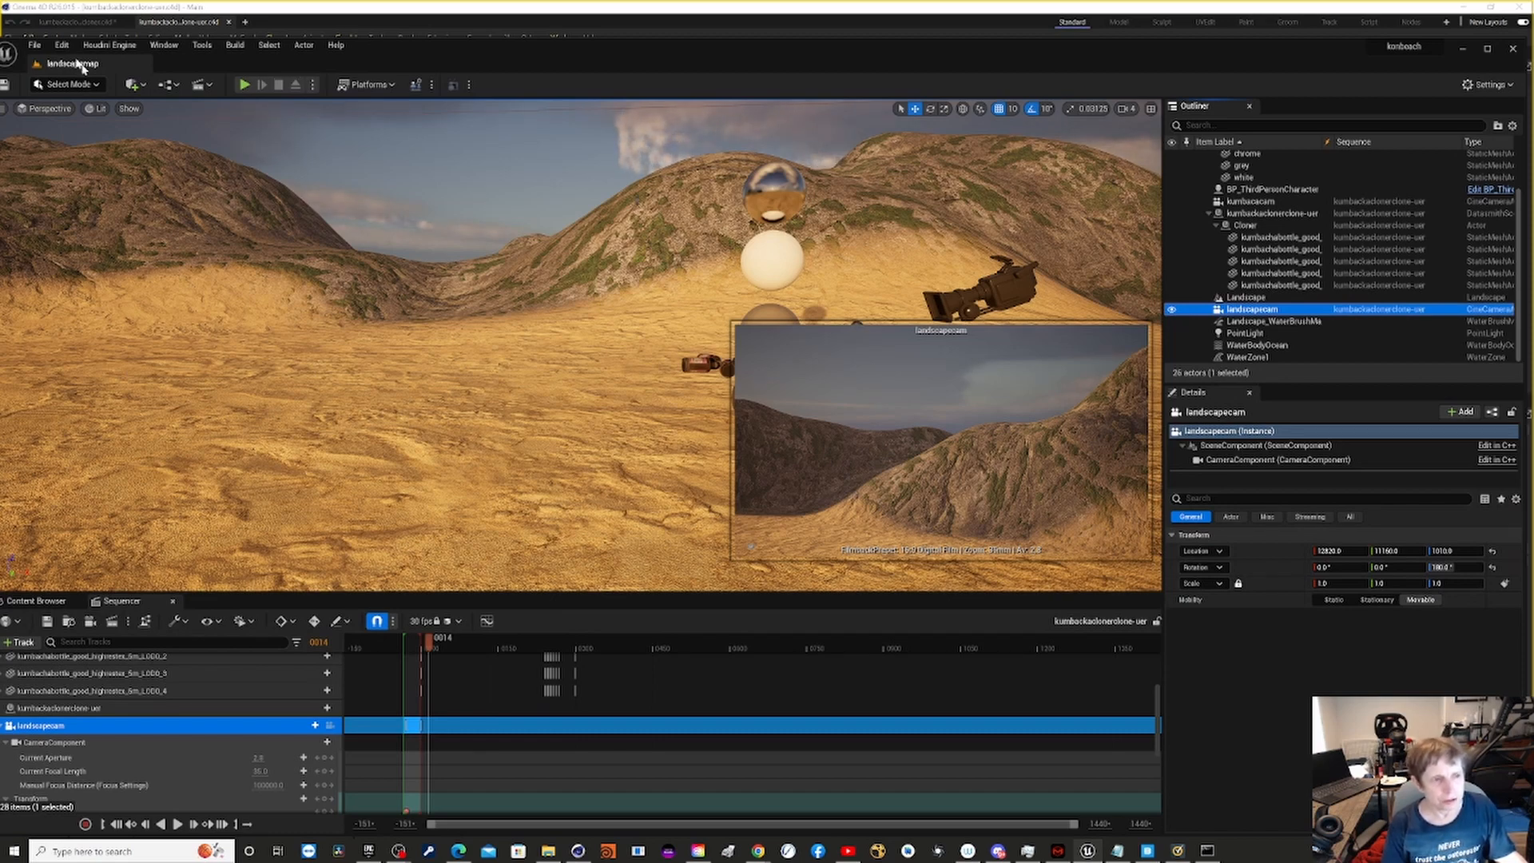
- Open the existing charactertest project
{"action": "left_click", "coordinate": [36, 46]}
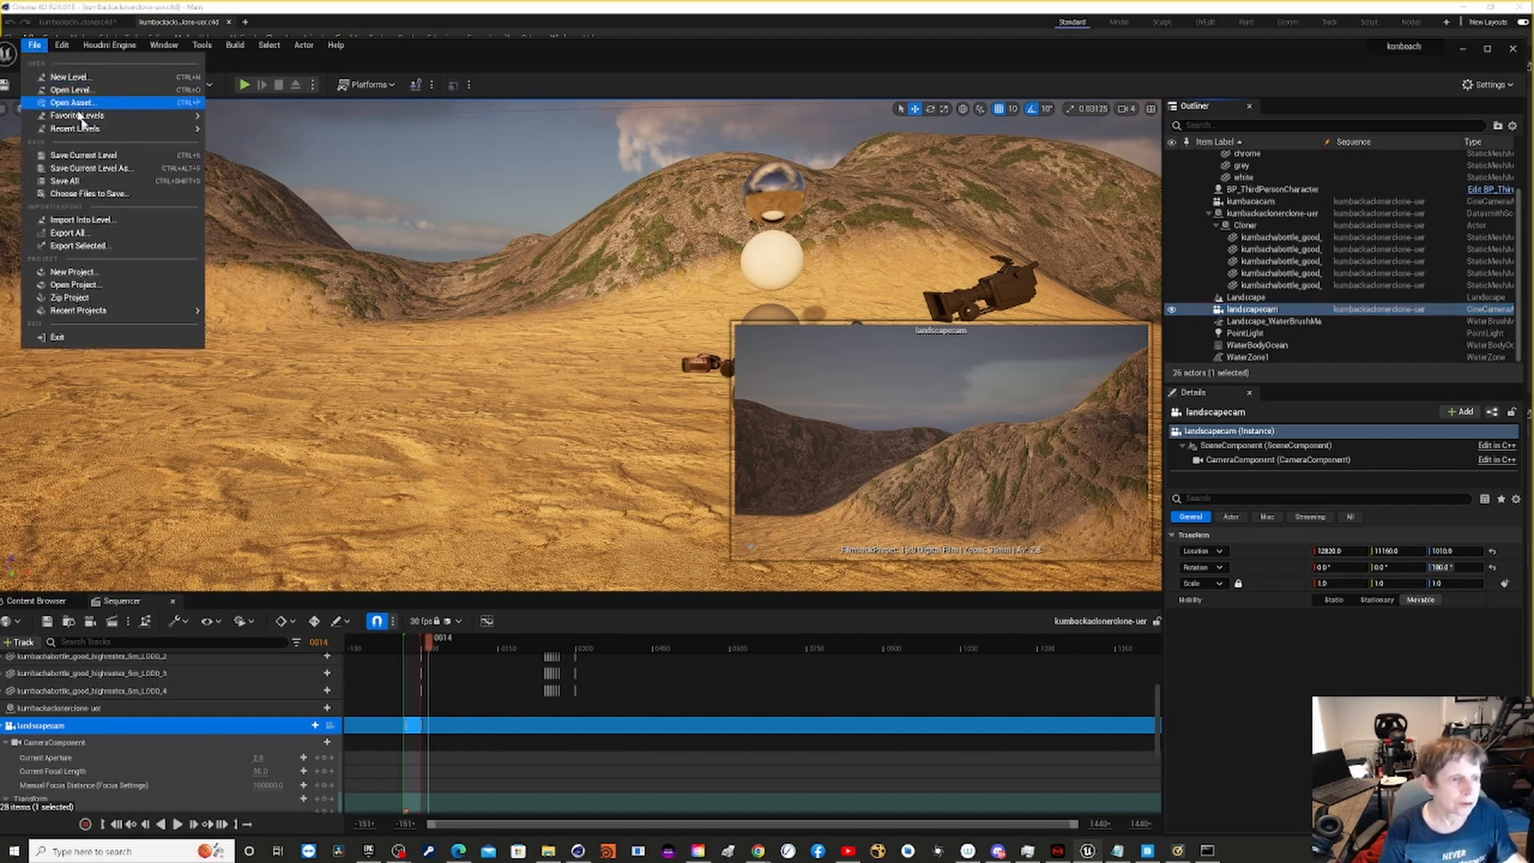
{"action": "left_click", "coordinate": [144, 284]}
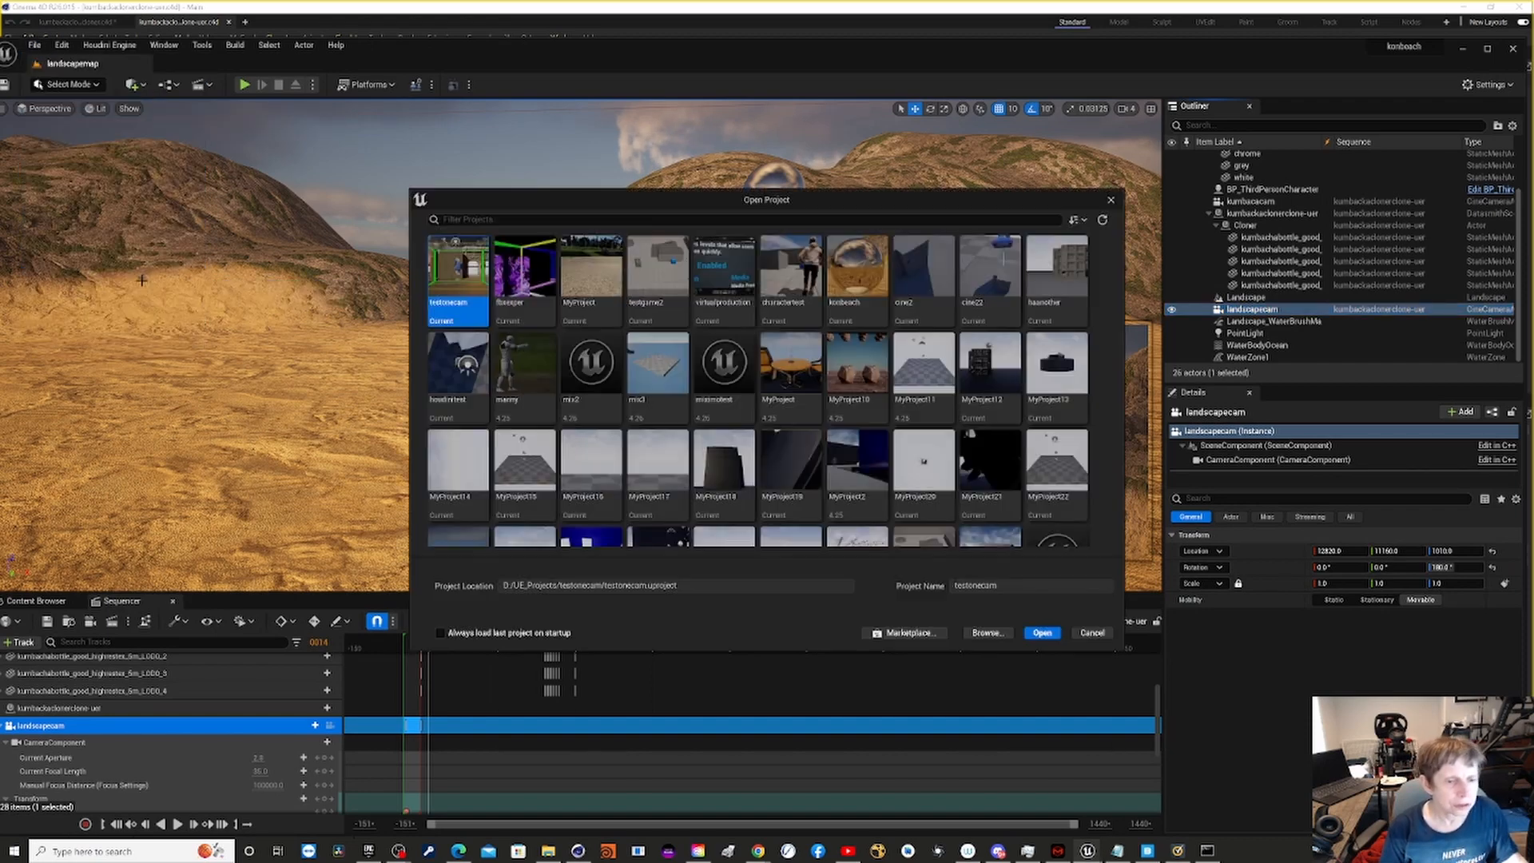
{"action": "double_click", "coordinate": [777, 271]}
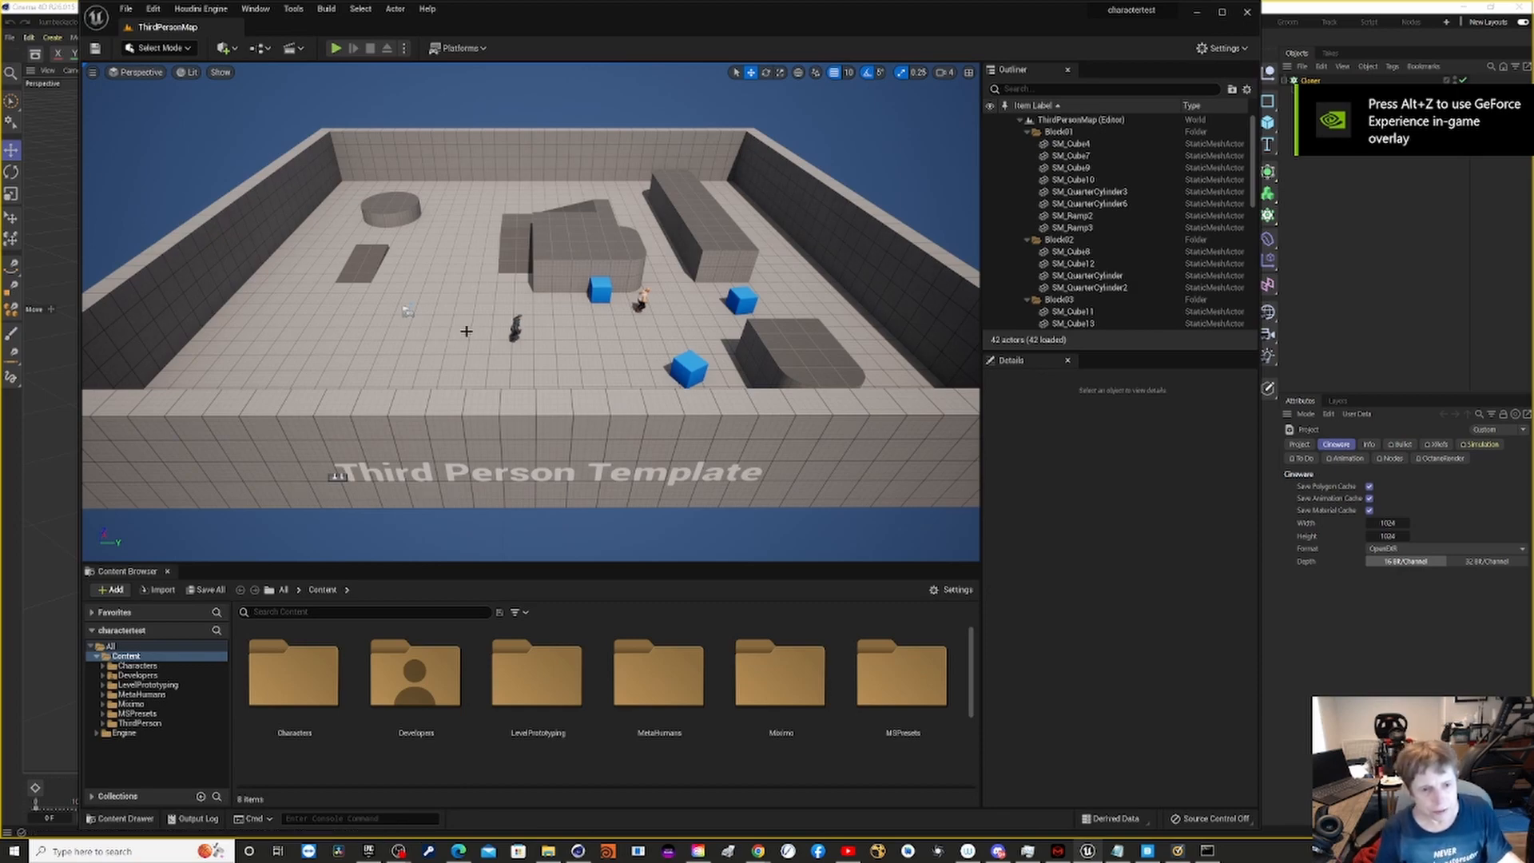
- Examine the characters standing in the third-person level, ending with a close view of the crouching MetaHuman in the hoodie
{"action": "scroll", "coordinate": [582, 357], "scroll_direction": "up", "scroll_amount": 1}
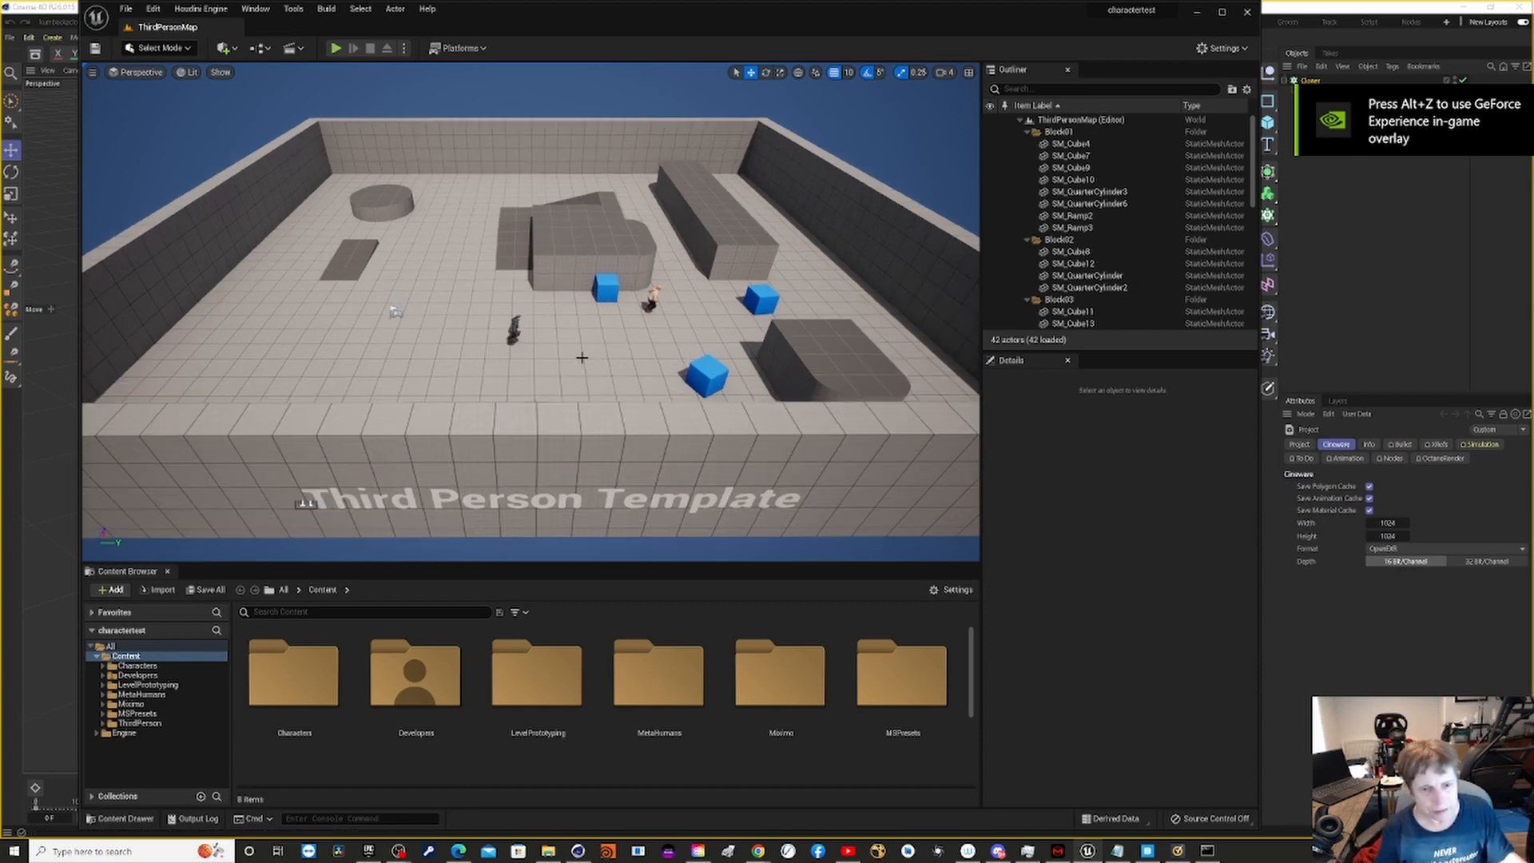
{"action": "scroll", "coordinate": [582, 357], "scroll_direction": "up", "scroll_amount": 4}
{"action": "scroll", "coordinate": [684, 158], "scroll_direction": "up", "scroll_amount": 2}
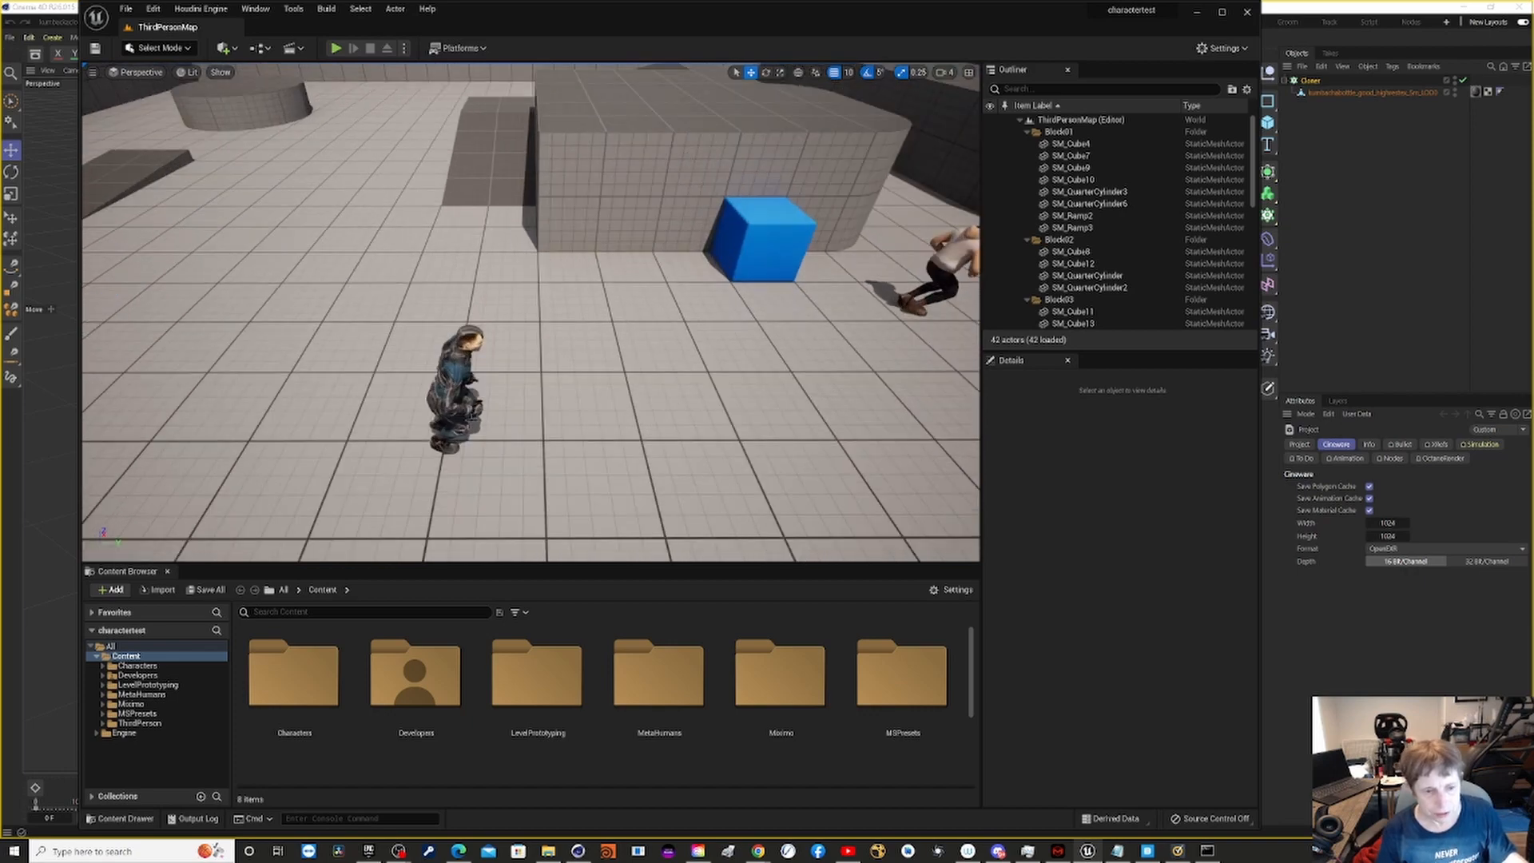
{"action": "middle_click_drag", "start_coordinate": [575, 405], "coordinate": [767, 371]}
{"action": "scroll", "coordinate": [549, 410], "scroll_direction": "up", "scroll_amount": 5}
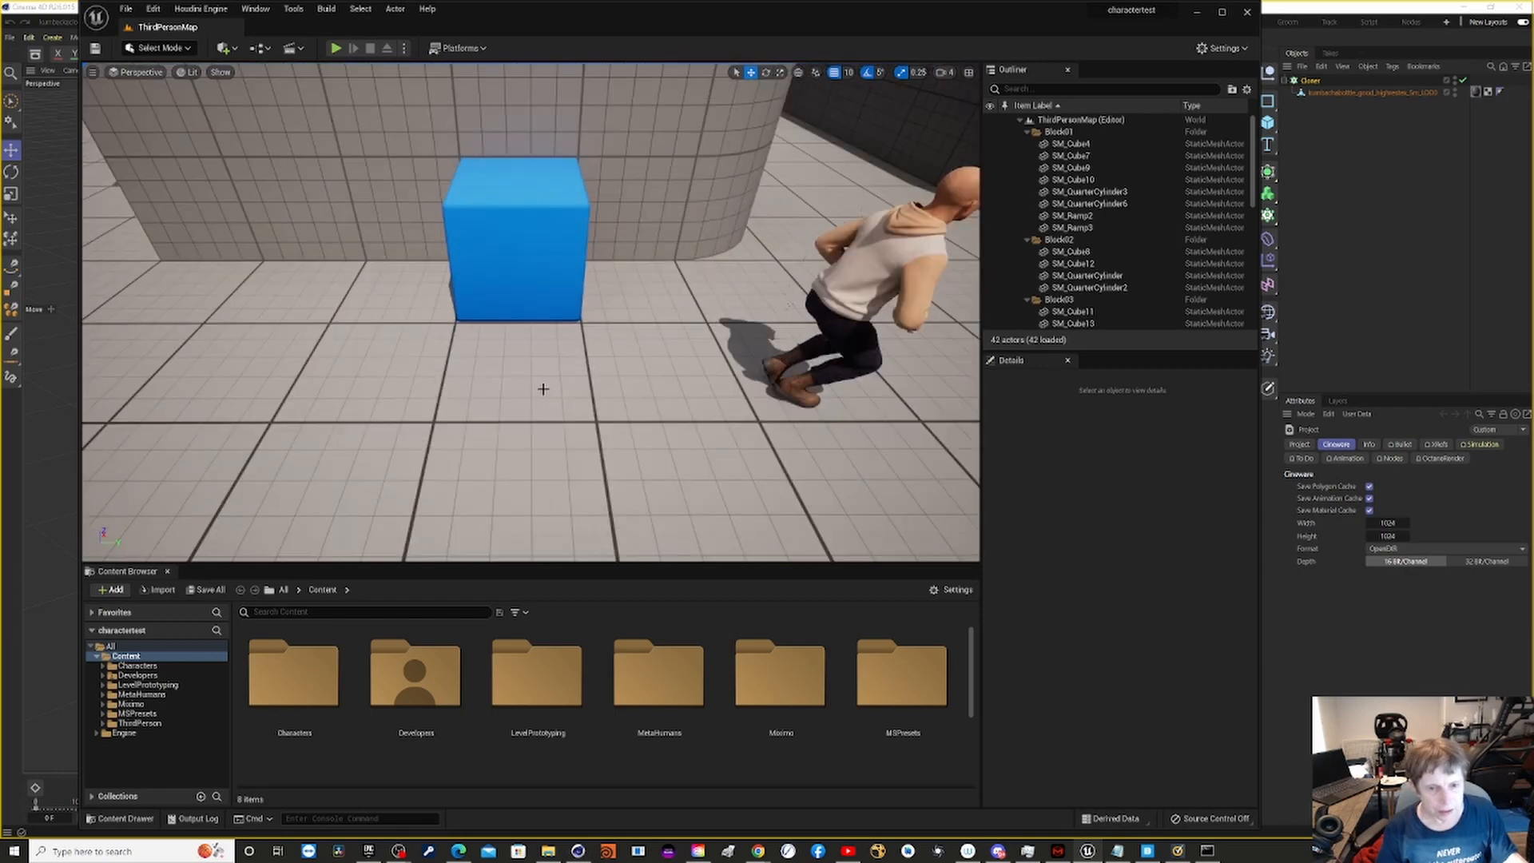
{"action": "middle_click_drag", "start_coordinate": [638, 497], "coordinate": [661, 501]}
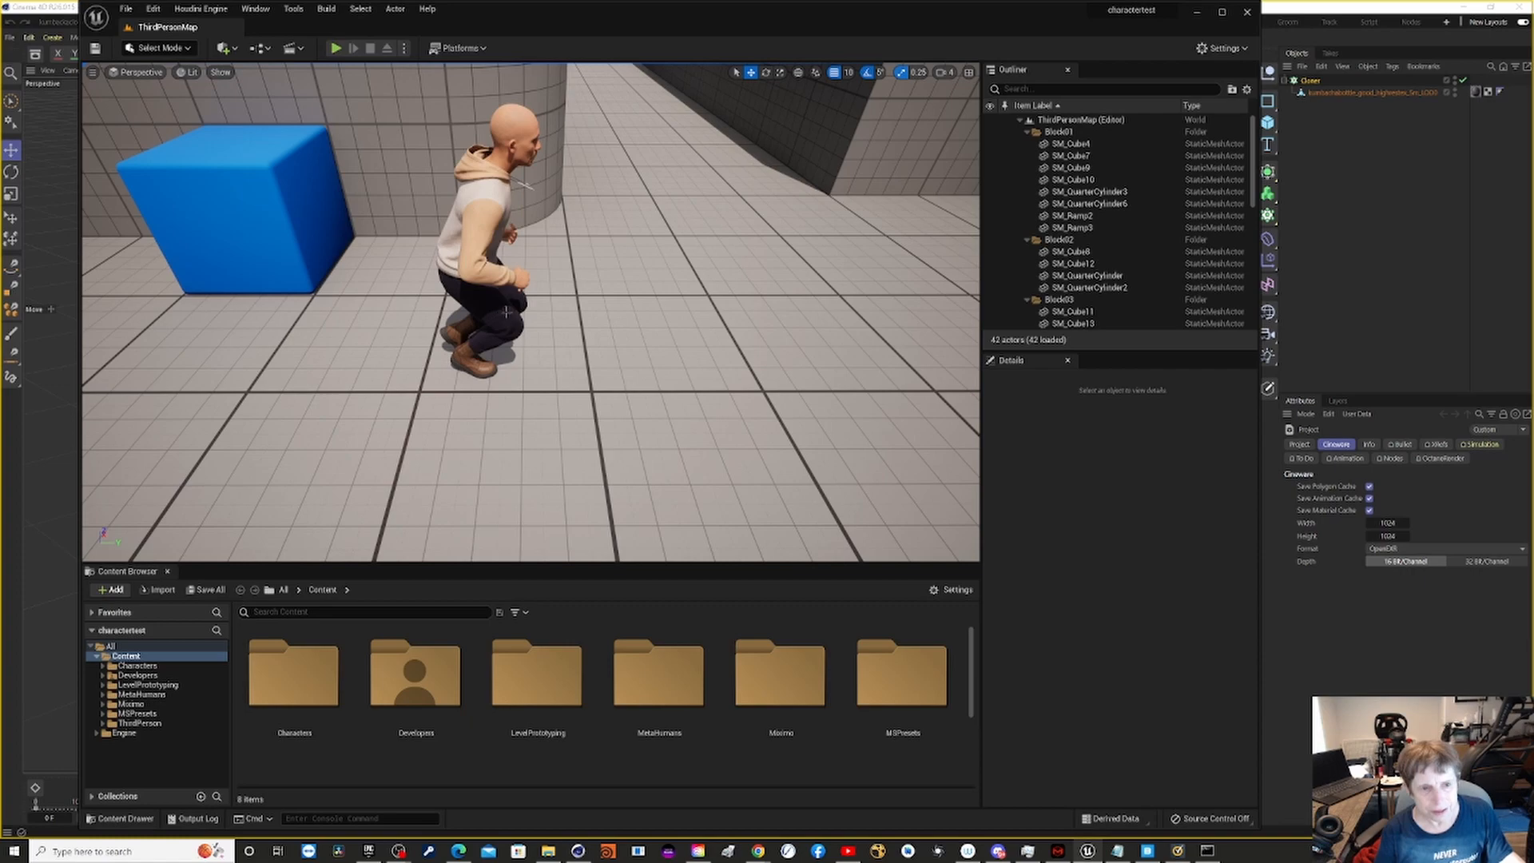
{"action": "scroll", "coordinate": [535, 381], "scroll_direction": "up", "scroll_amount": 5}
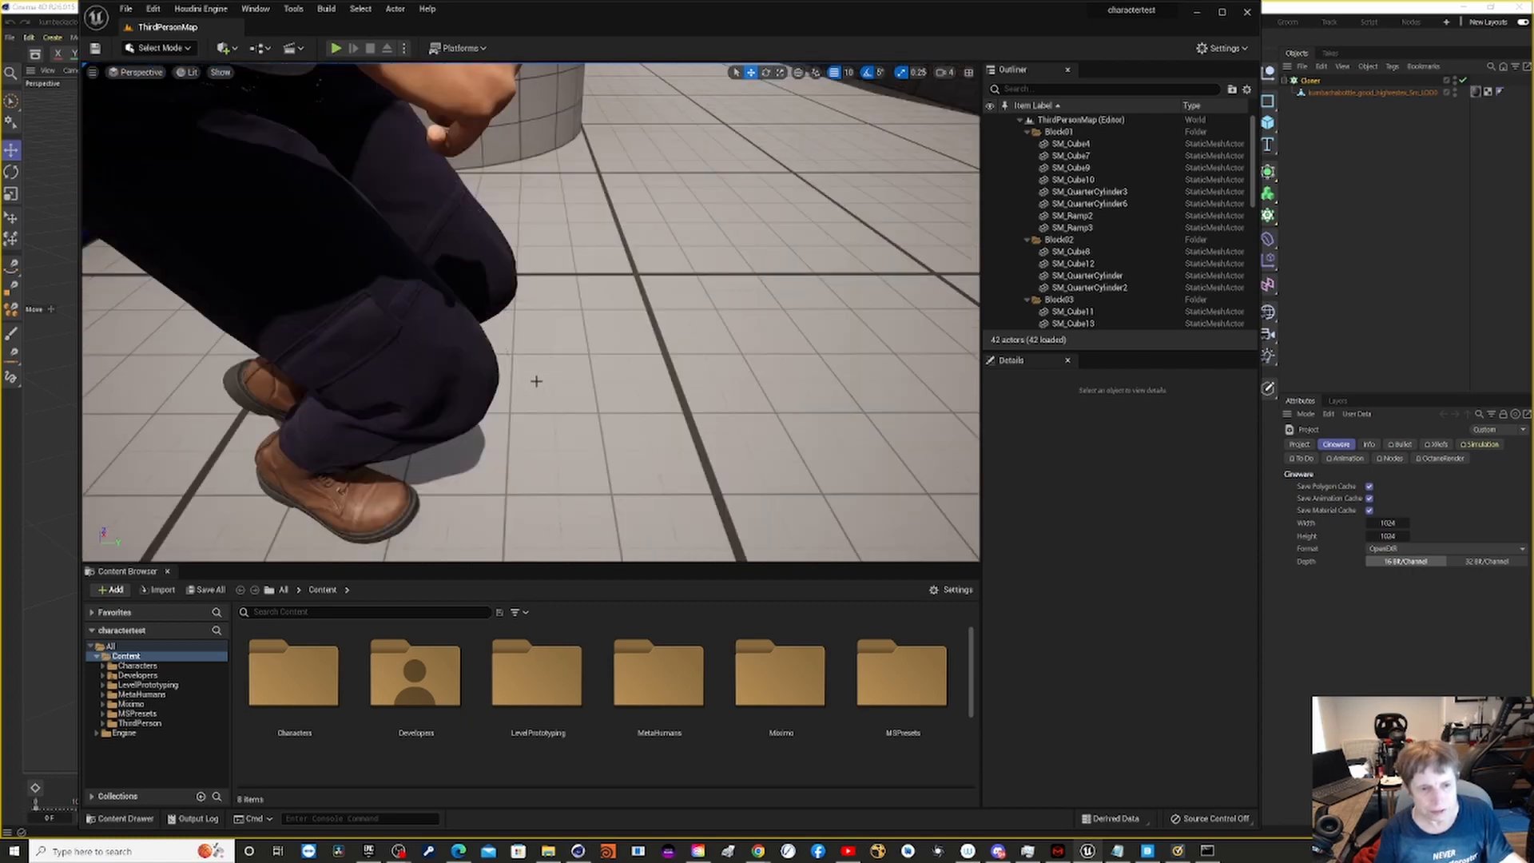
{"action": "right_click_drag", "start_coordinate": [536, 381], "coordinate": [480, 104]}
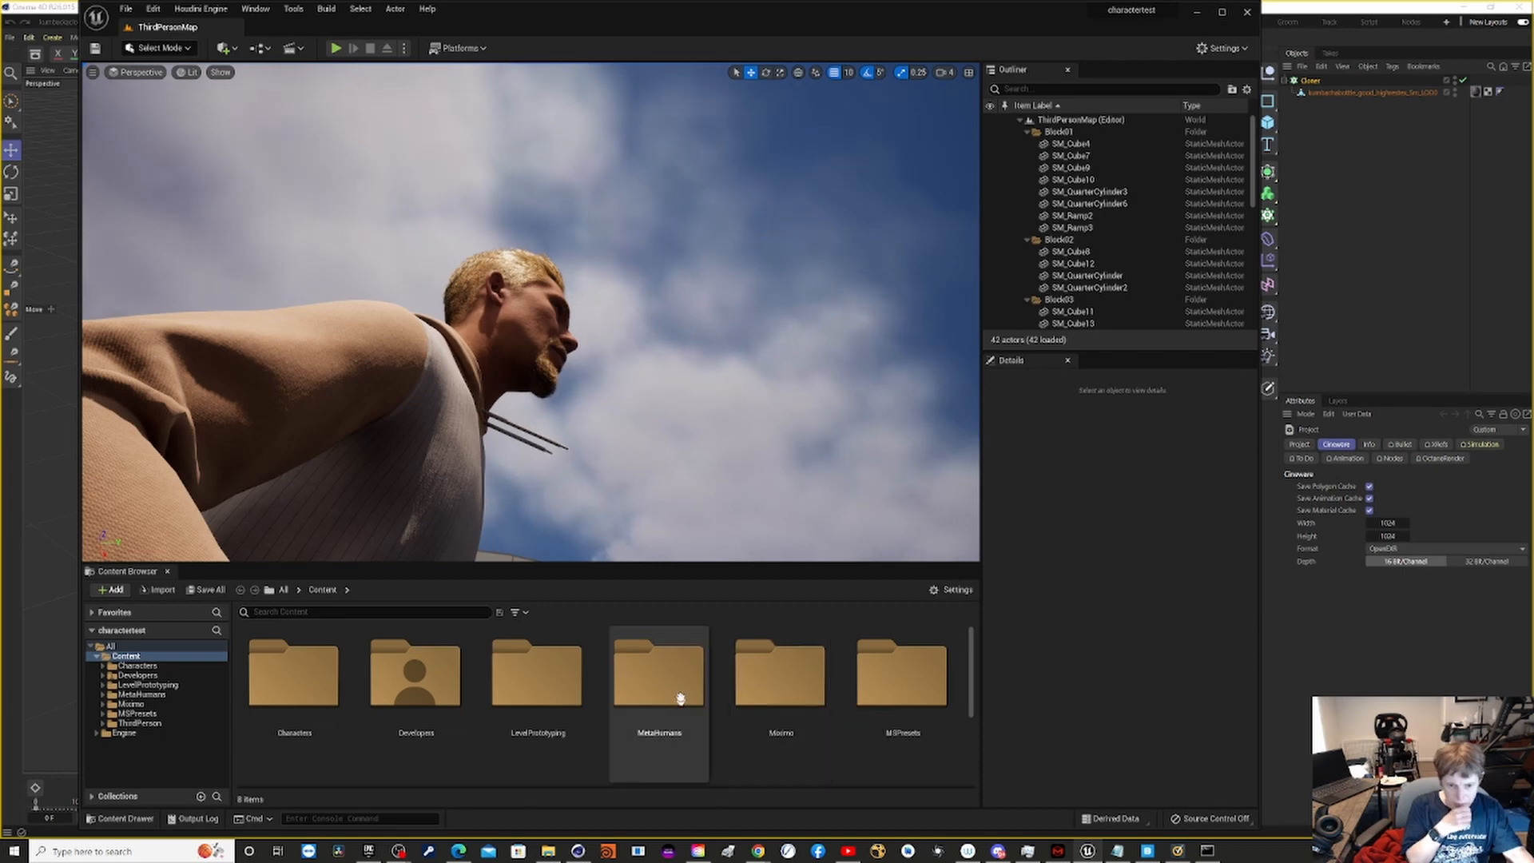
- Preview the Slow_Run__1__Retargeted1 animation from the MetaHumans/explorer/animations folder in the animation editor, and close the editor
{"action": "left_click", "coordinate": [631, 701]}
{"action": "double_click", "coordinate": [631, 700]}
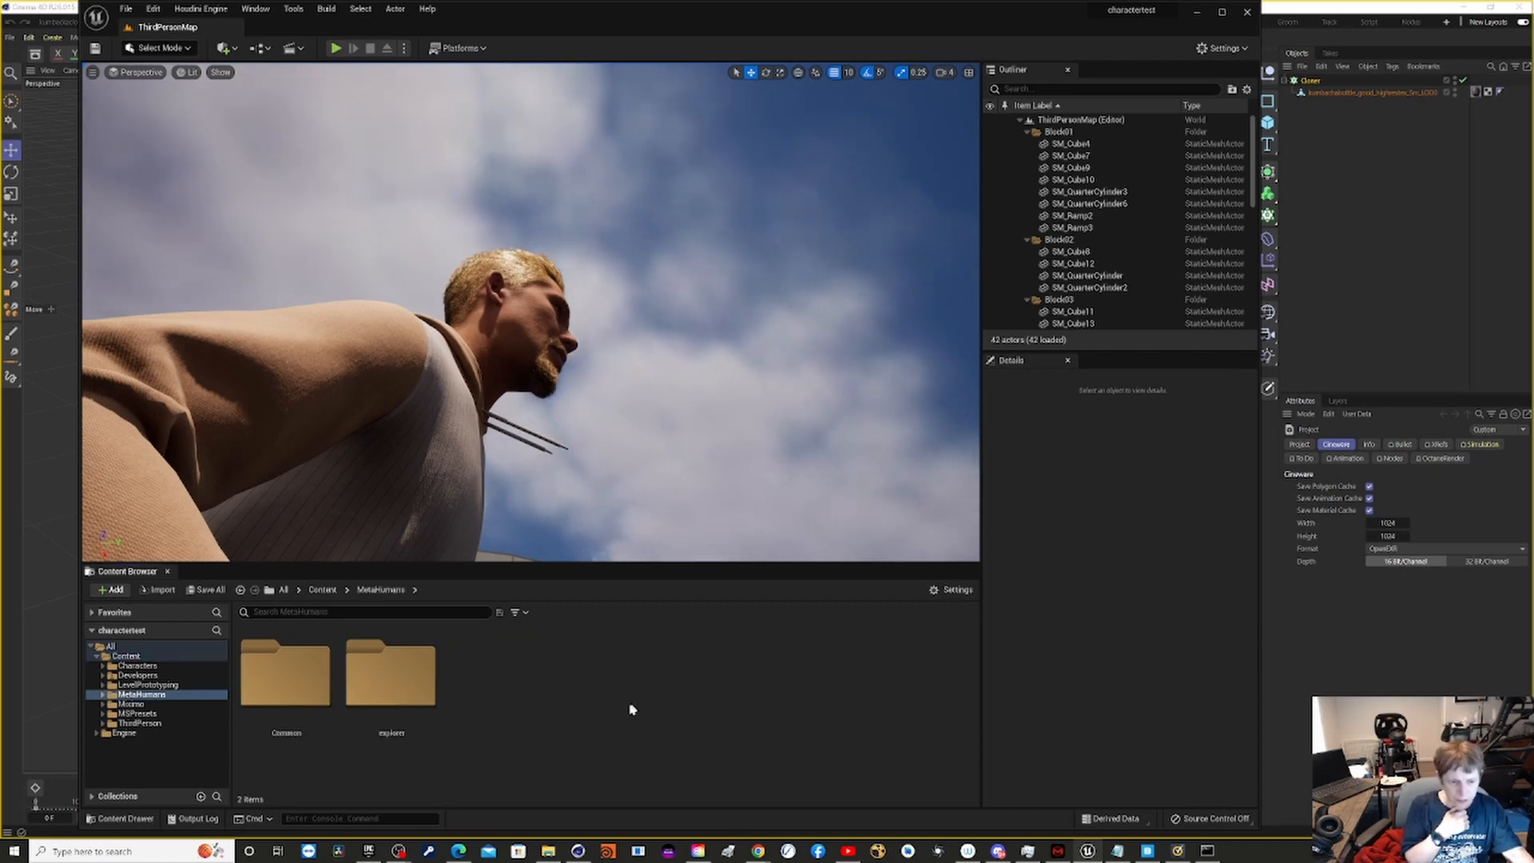
{"action": "double_click", "coordinate": [374, 673]}
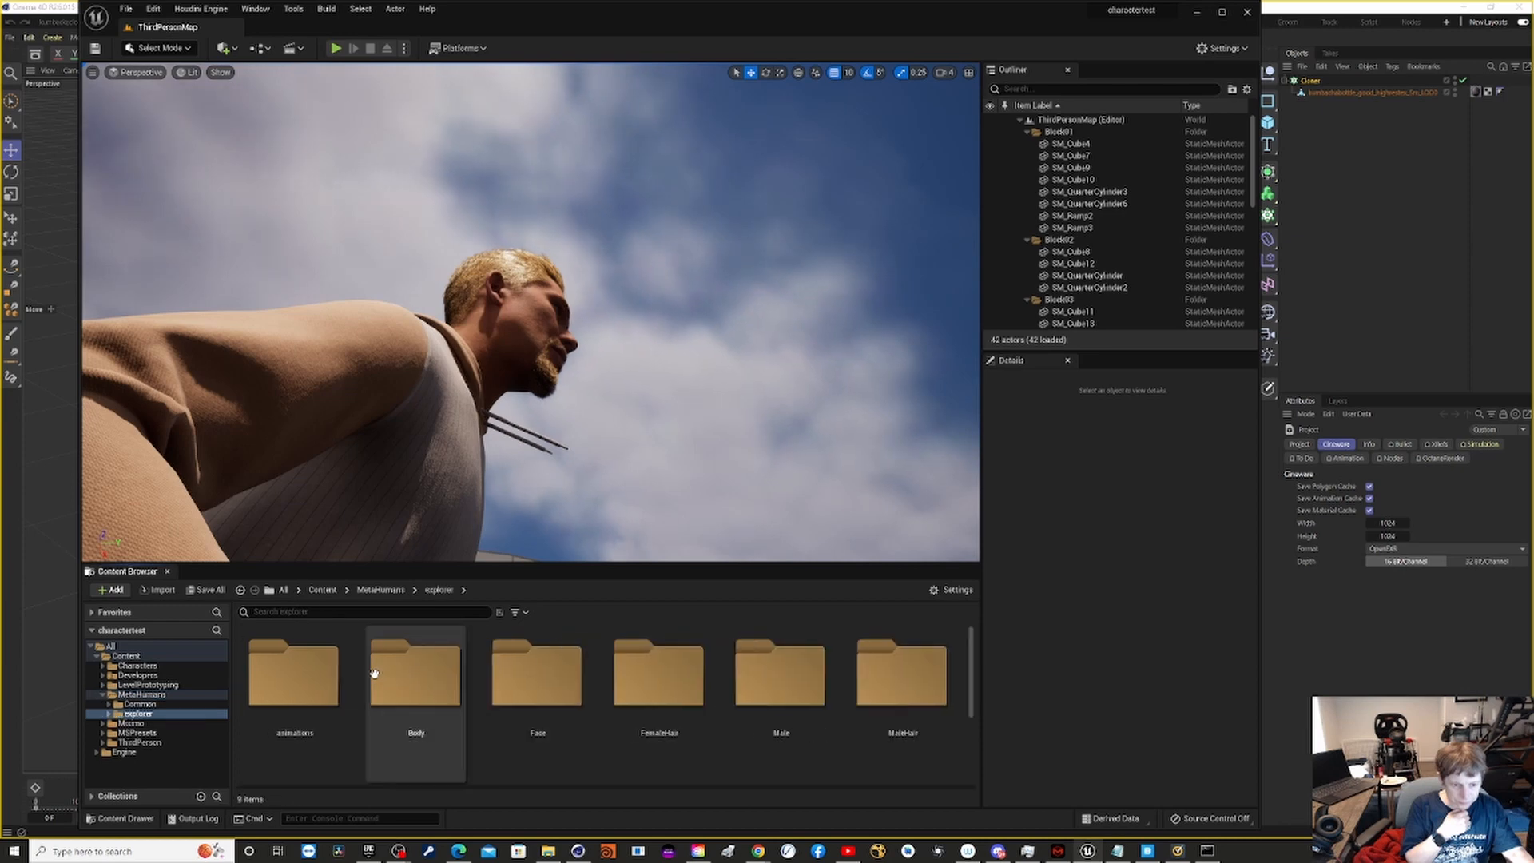
{"action": "double_click", "coordinate": [306, 680]}
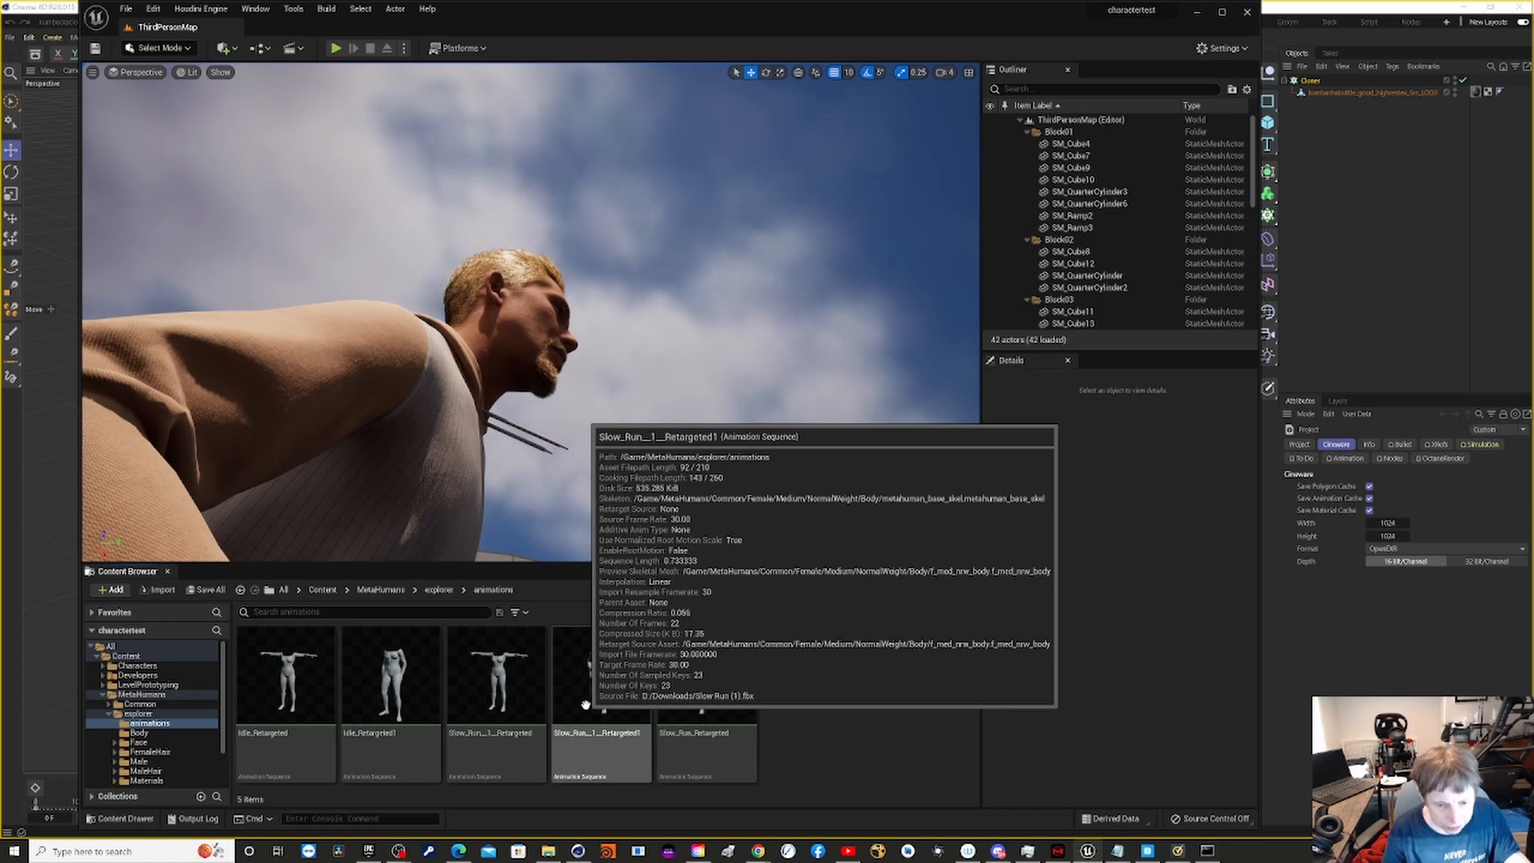
{"action": "left_click", "coordinate": [582, 705]}
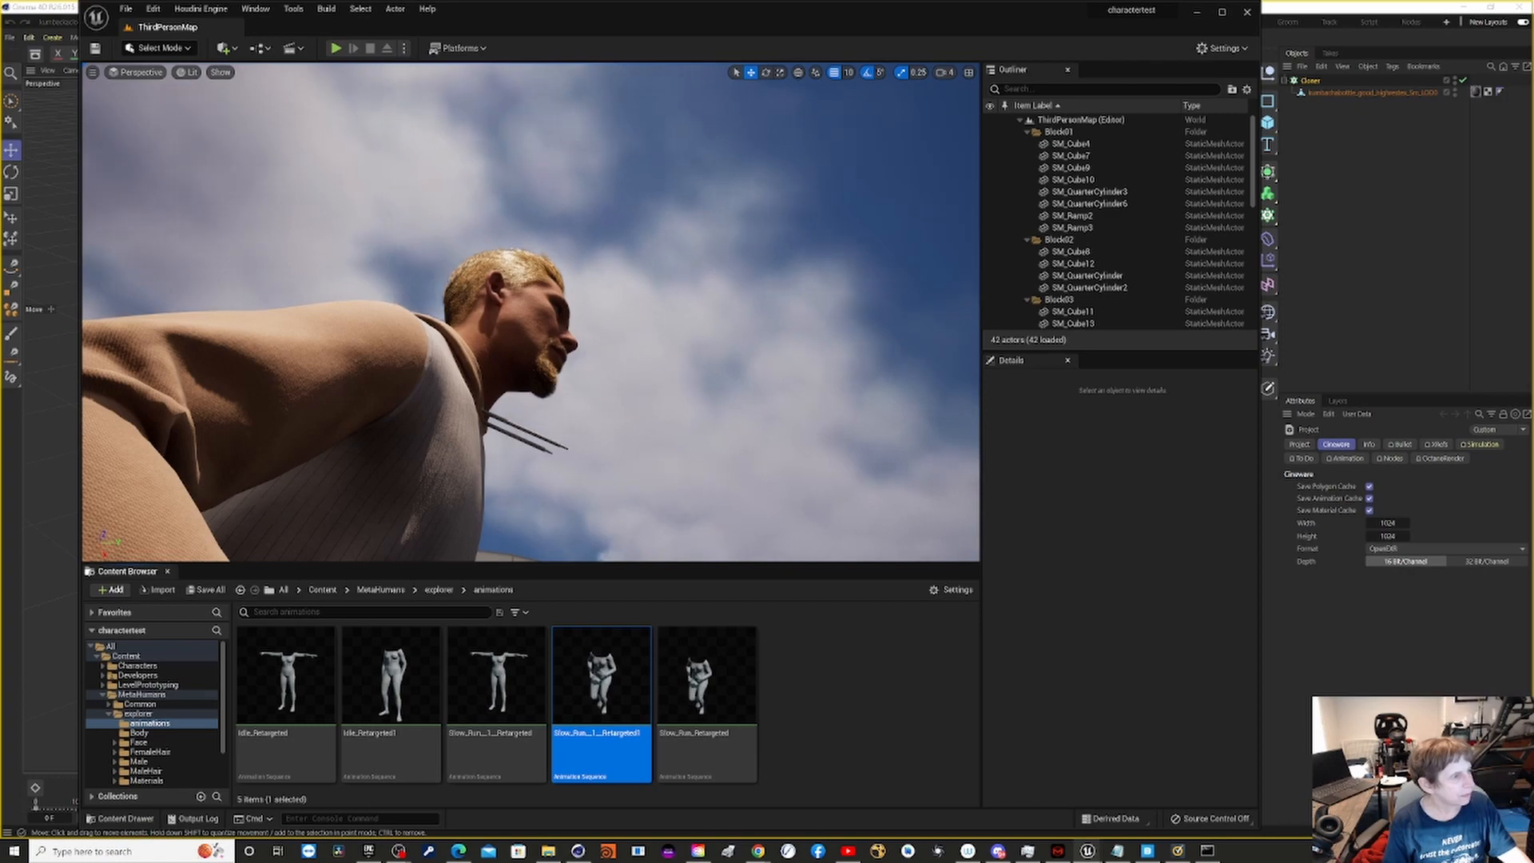
{"action": "left_click_drag", "start_coordinate": [0, 159], "coordinate": [848, 101]}
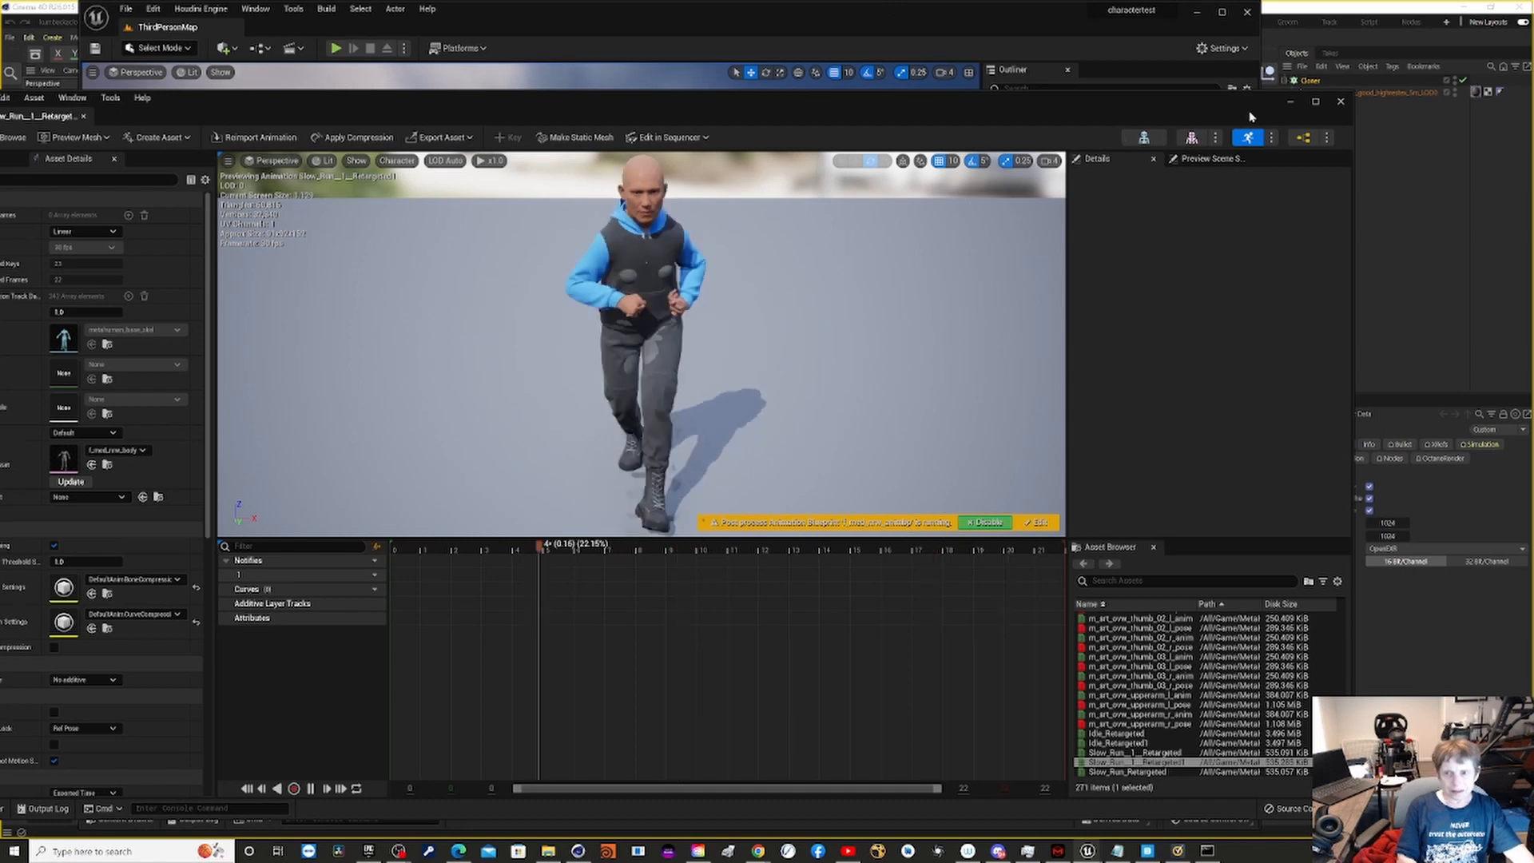
{"action": "left_click", "coordinate": [1340, 103]}
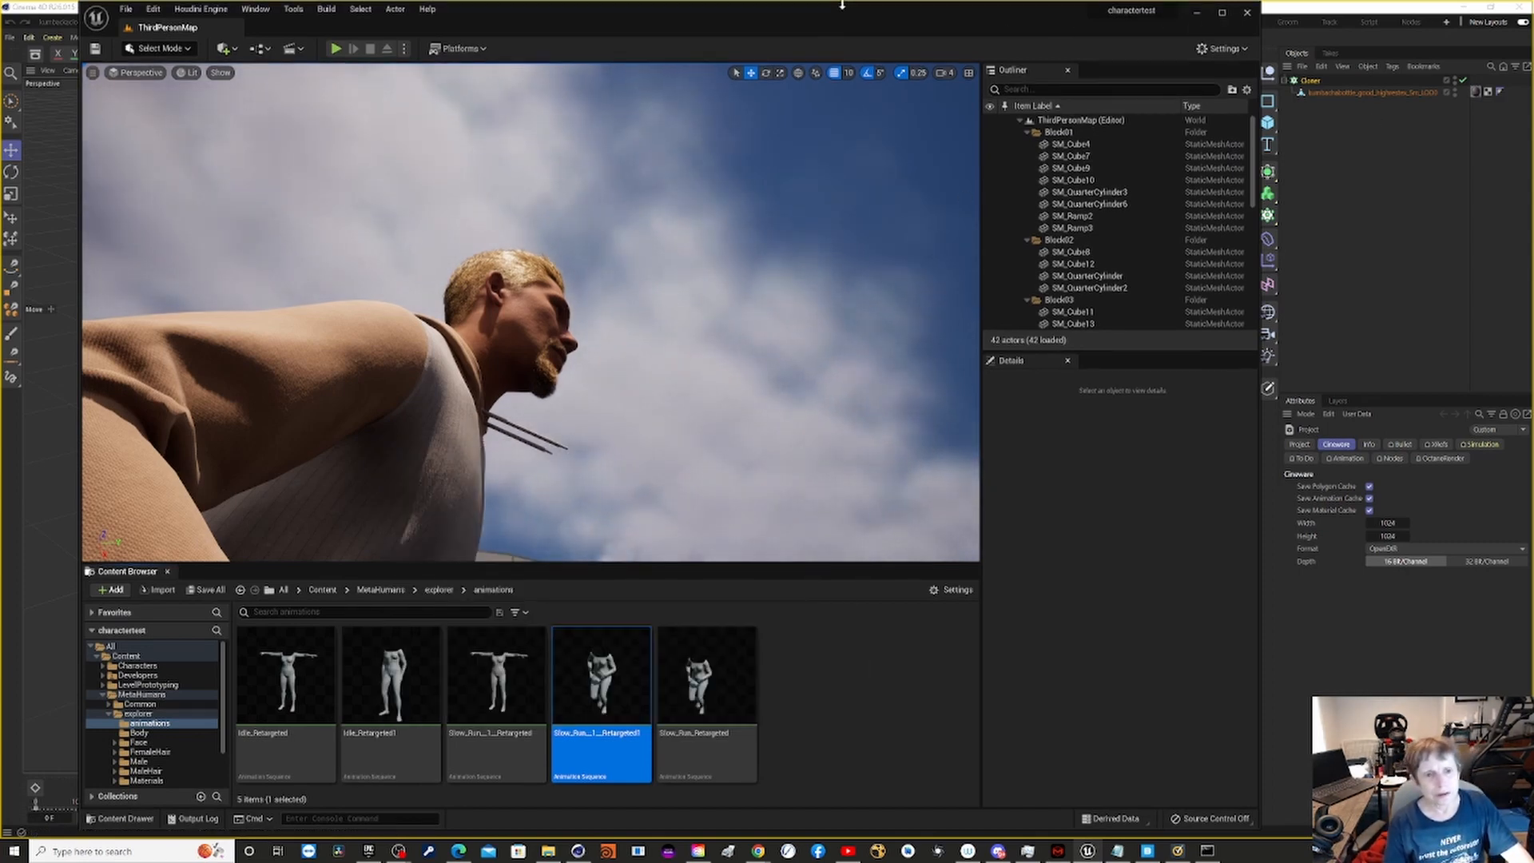
- Shift the editor window and bring the running character in the dark outfit into view in the level
{"action": "left_click_drag", "start_coordinate": [819, 14], "coordinate": [871, 35]}
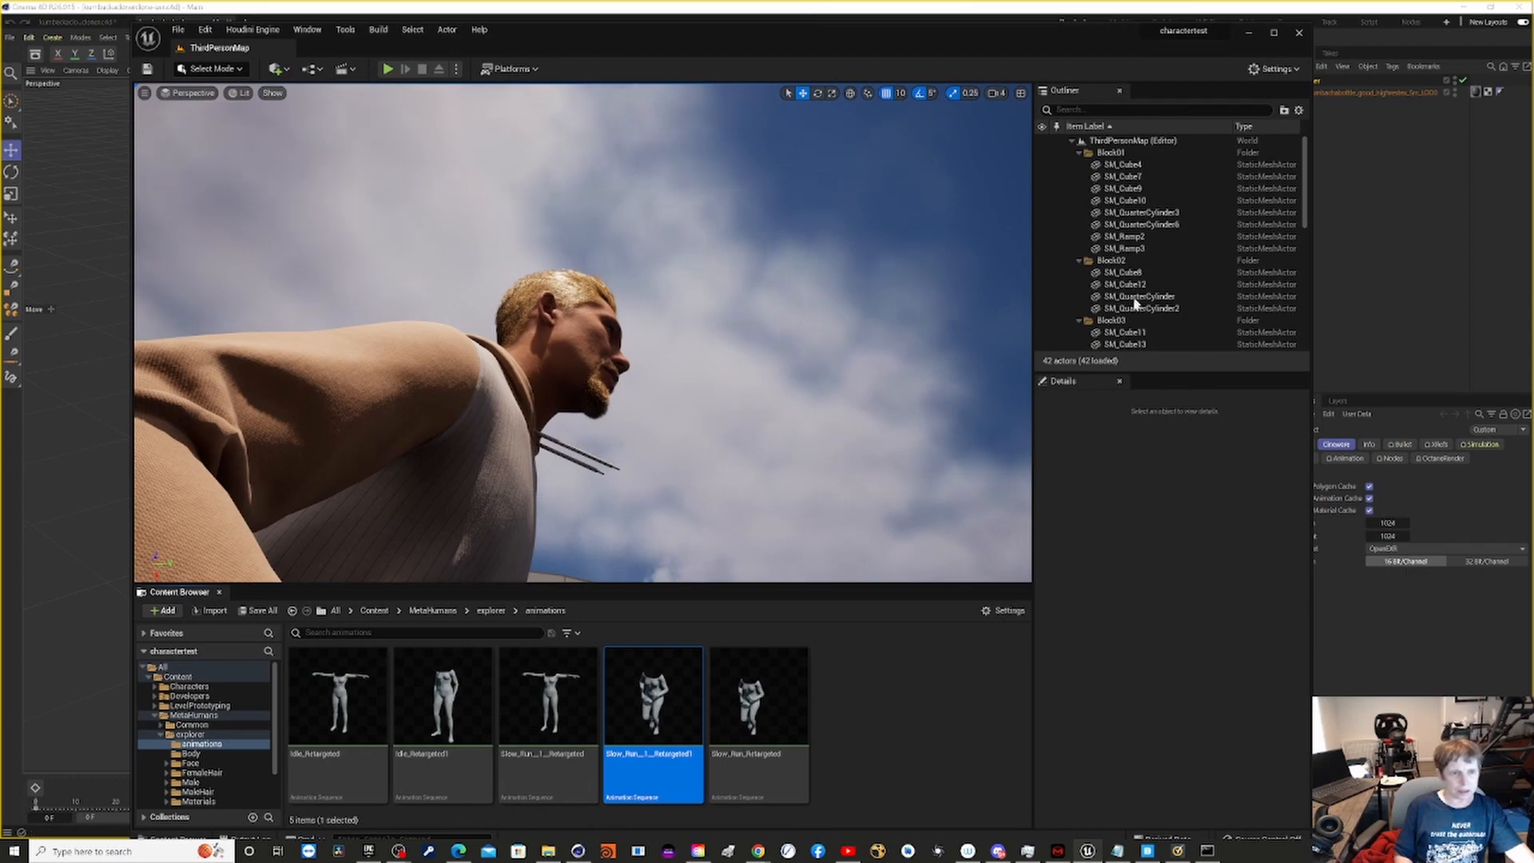
{"action": "scroll", "coordinate": [326, 562], "scroll_direction": "down", "scroll_amount": 2}
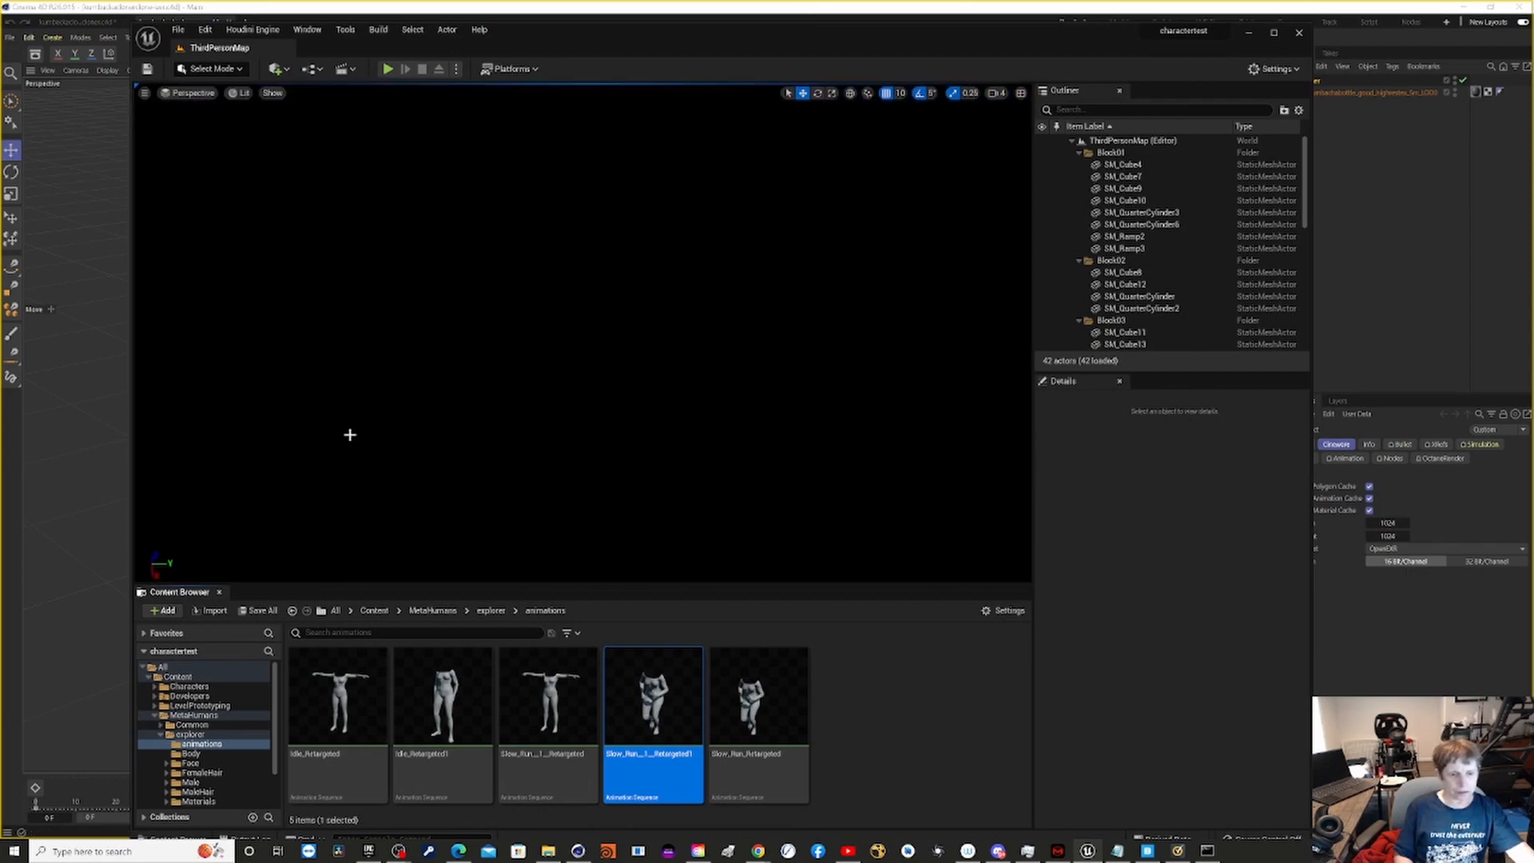
{"action": "scroll", "coordinate": [353, 382], "scroll_direction": "up", "scroll_amount": 2}
{"action": "right_click_drag", "start_coordinate": [343, 382], "coordinate": [112, 487]}
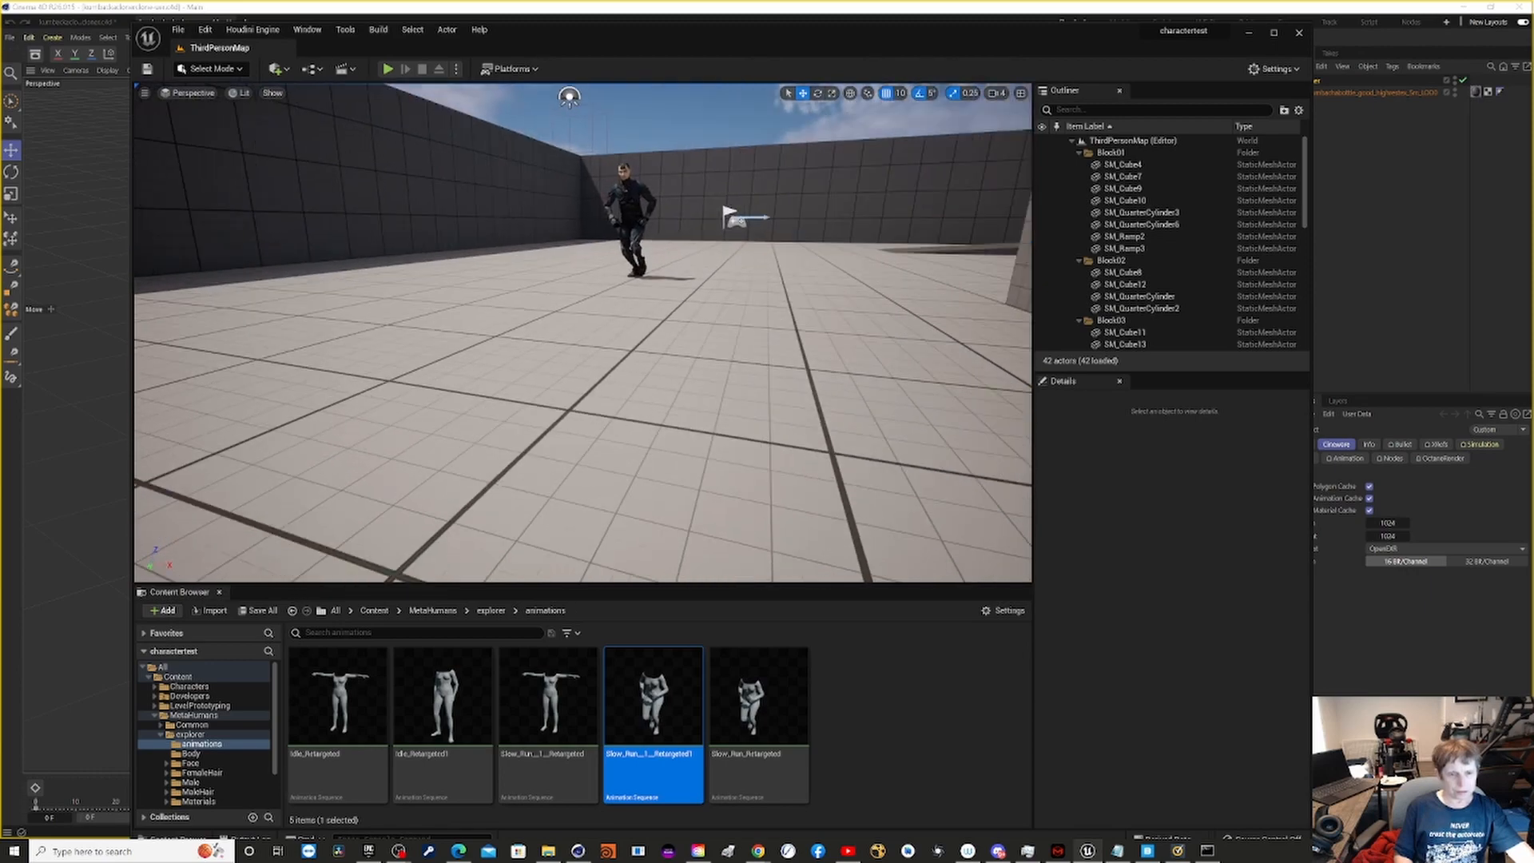
{"action": "right_click_drag", "start_coordinate": [361, 371], "coordinate": [495, 320]}
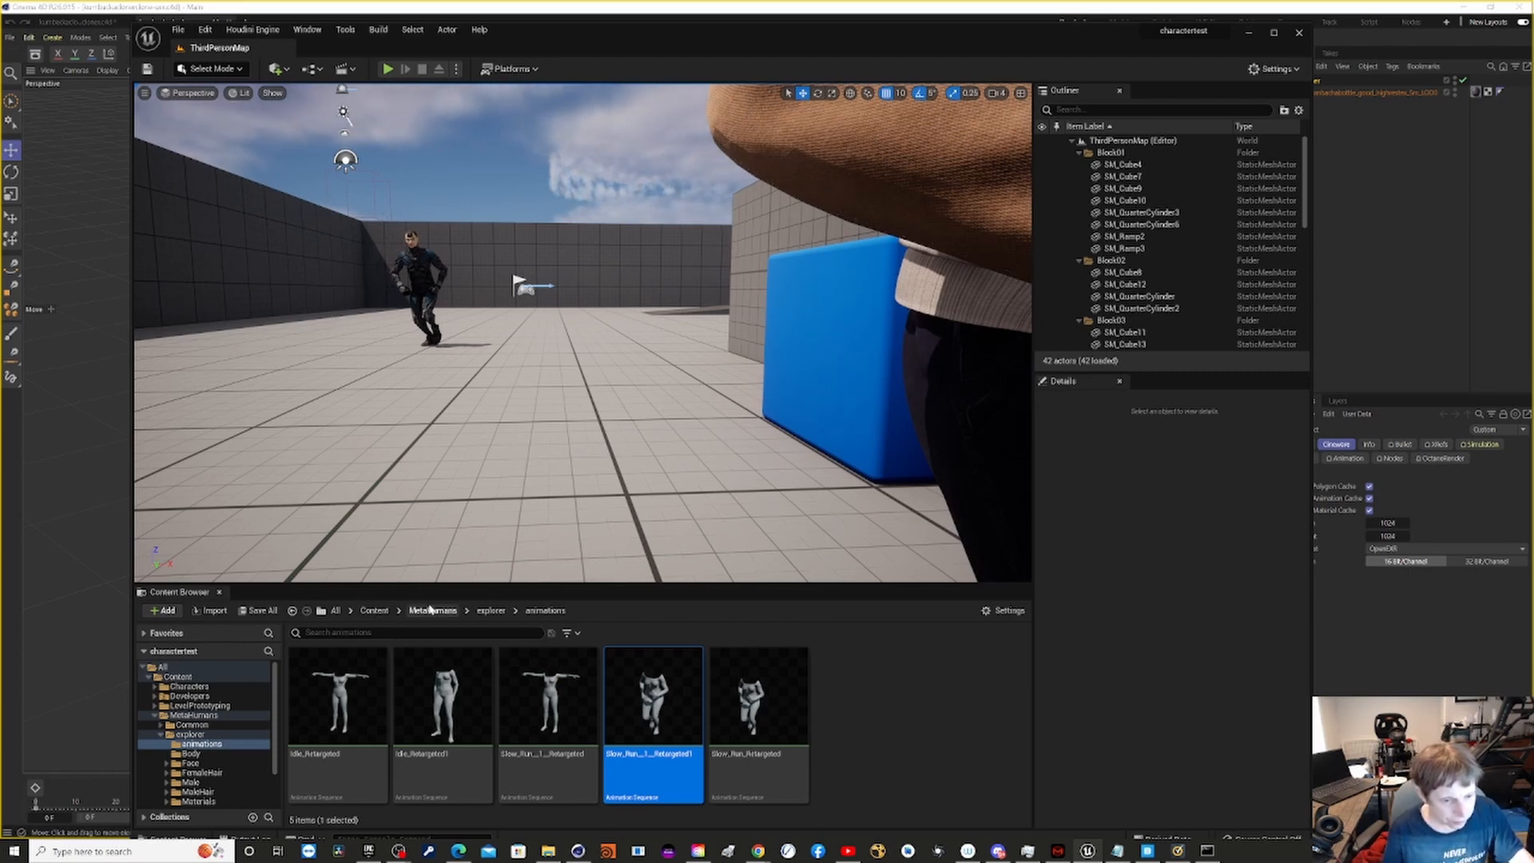
- Filter the Content folder to Type=LevelSequence assets and play back NewLevelSequence in Sequencer
{"action": "left_click", "coordinate": [382, 610]}
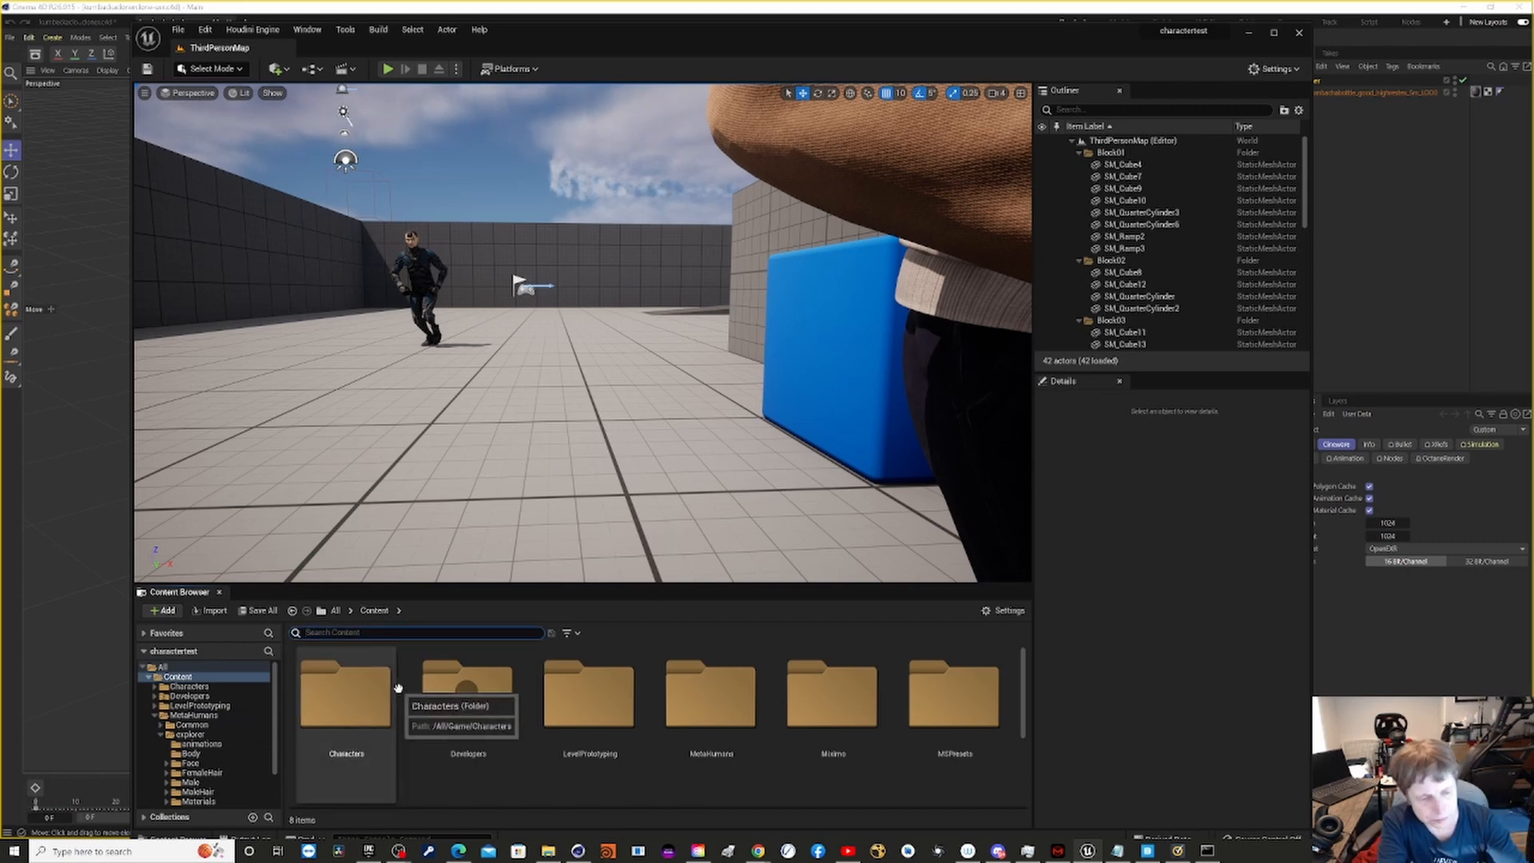
{"action": "type", "text": "level"}
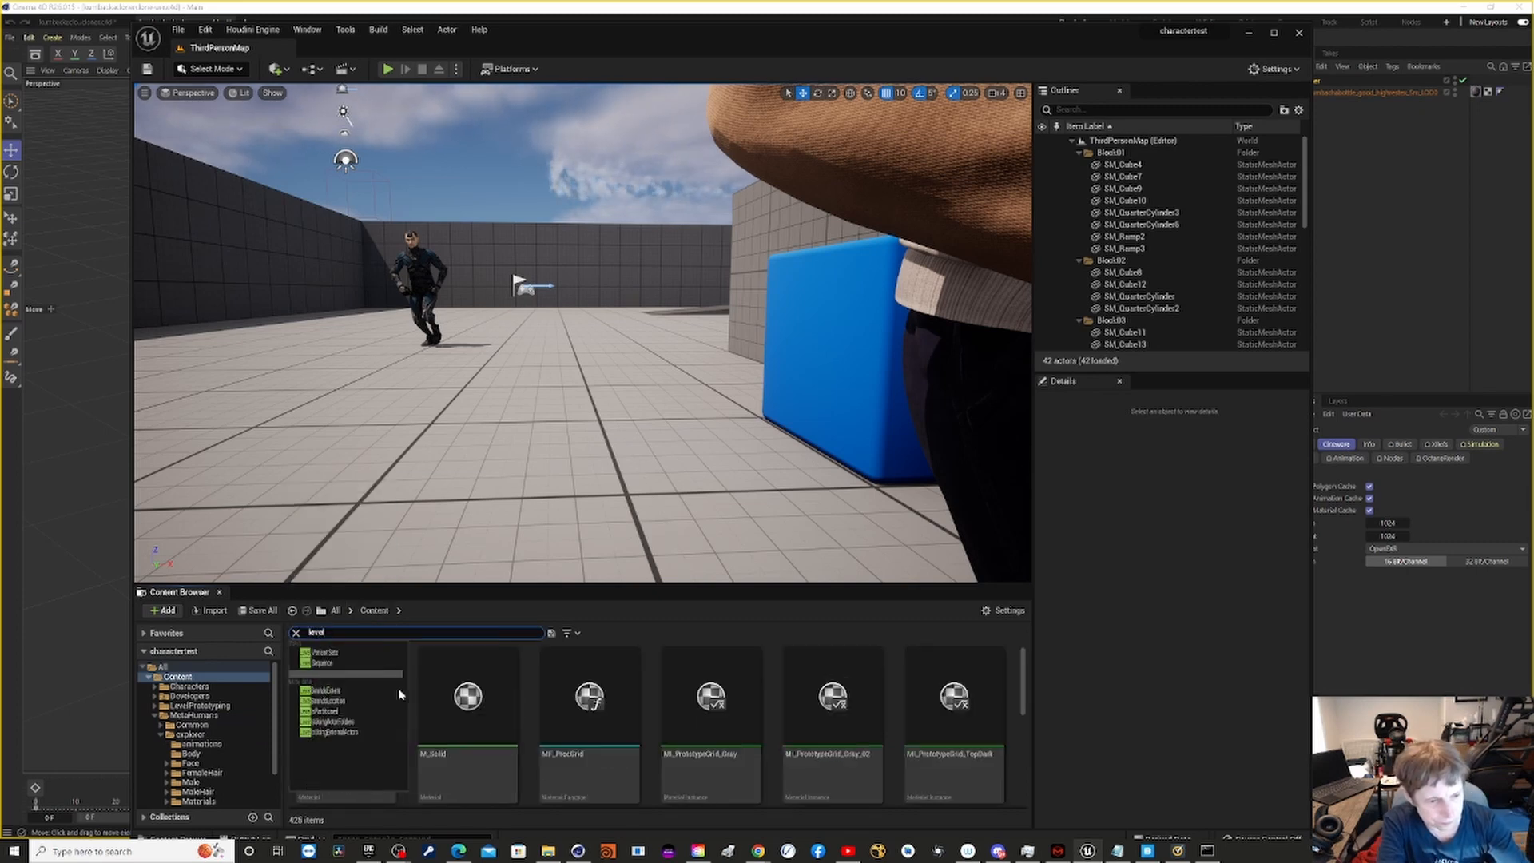
{"action": "left_click", "coordinate": [355, 663]}
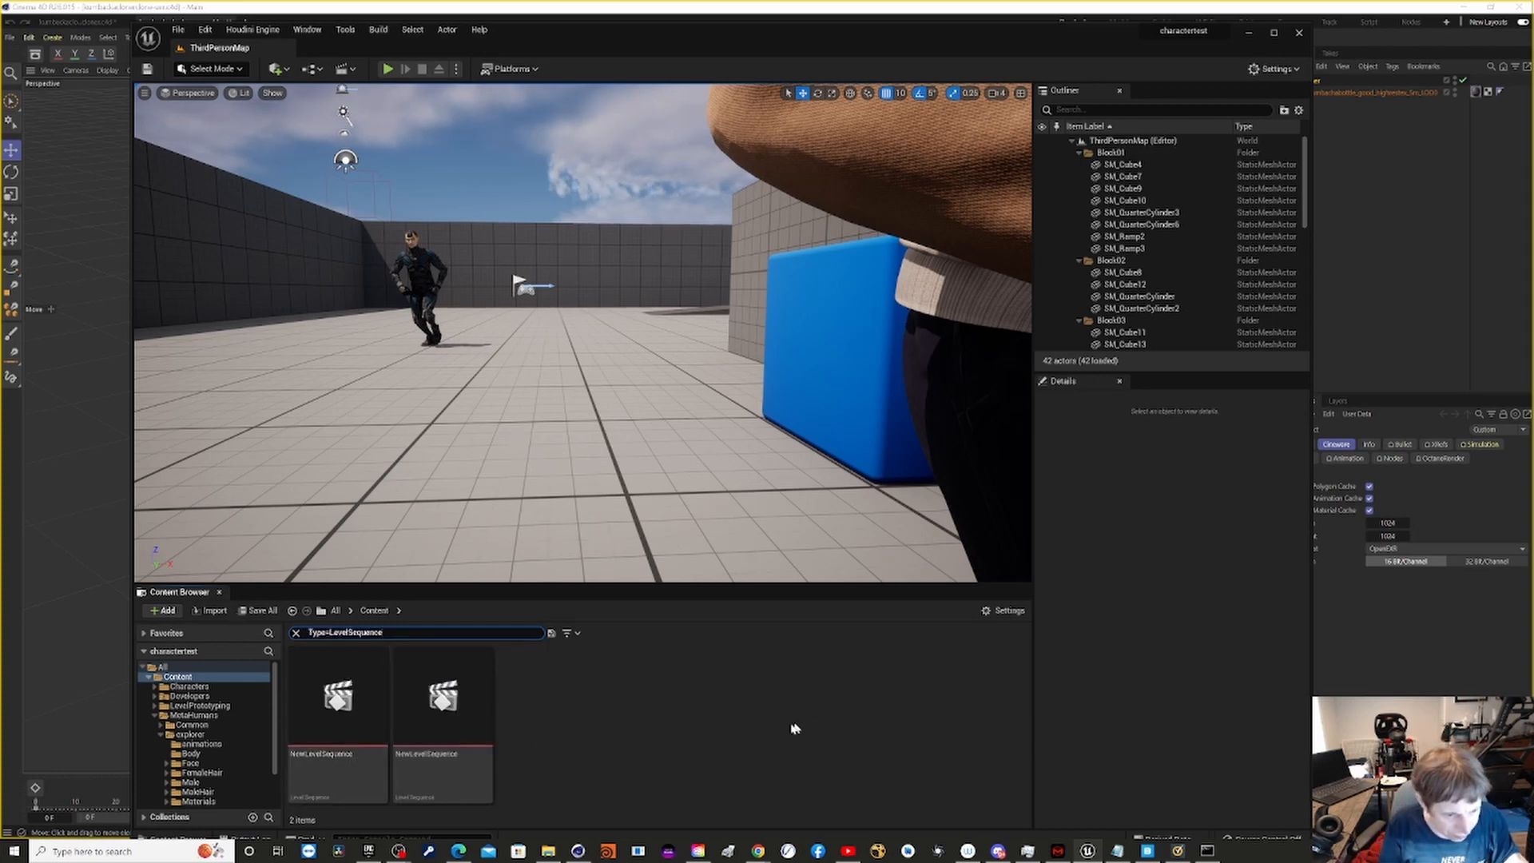
{"action": "double_click", "coordinate": [405, 744]}
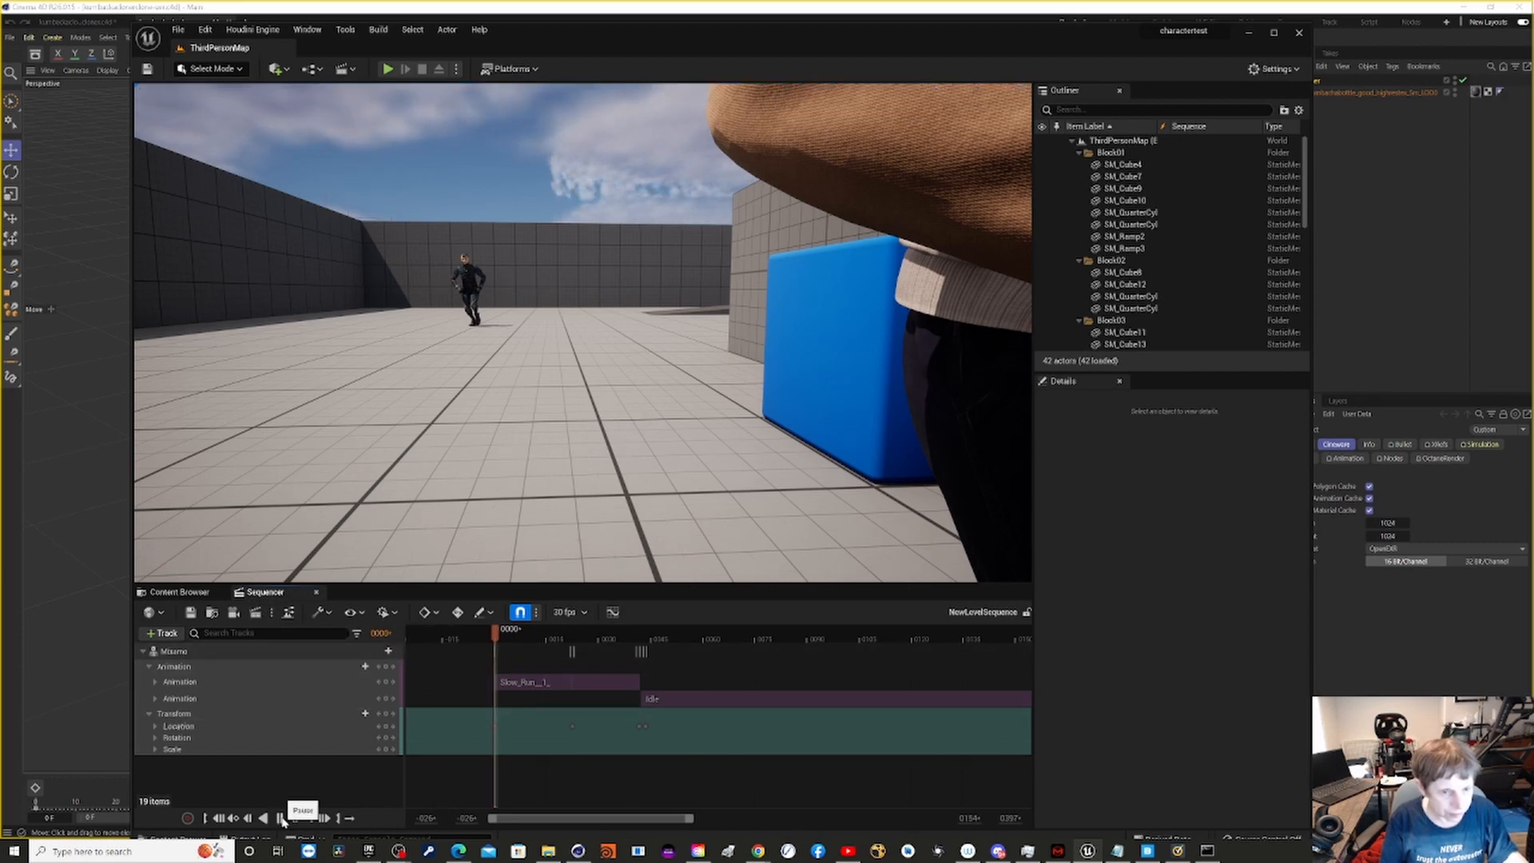
{"action": "left_click", "coordinate": [280, 818]}
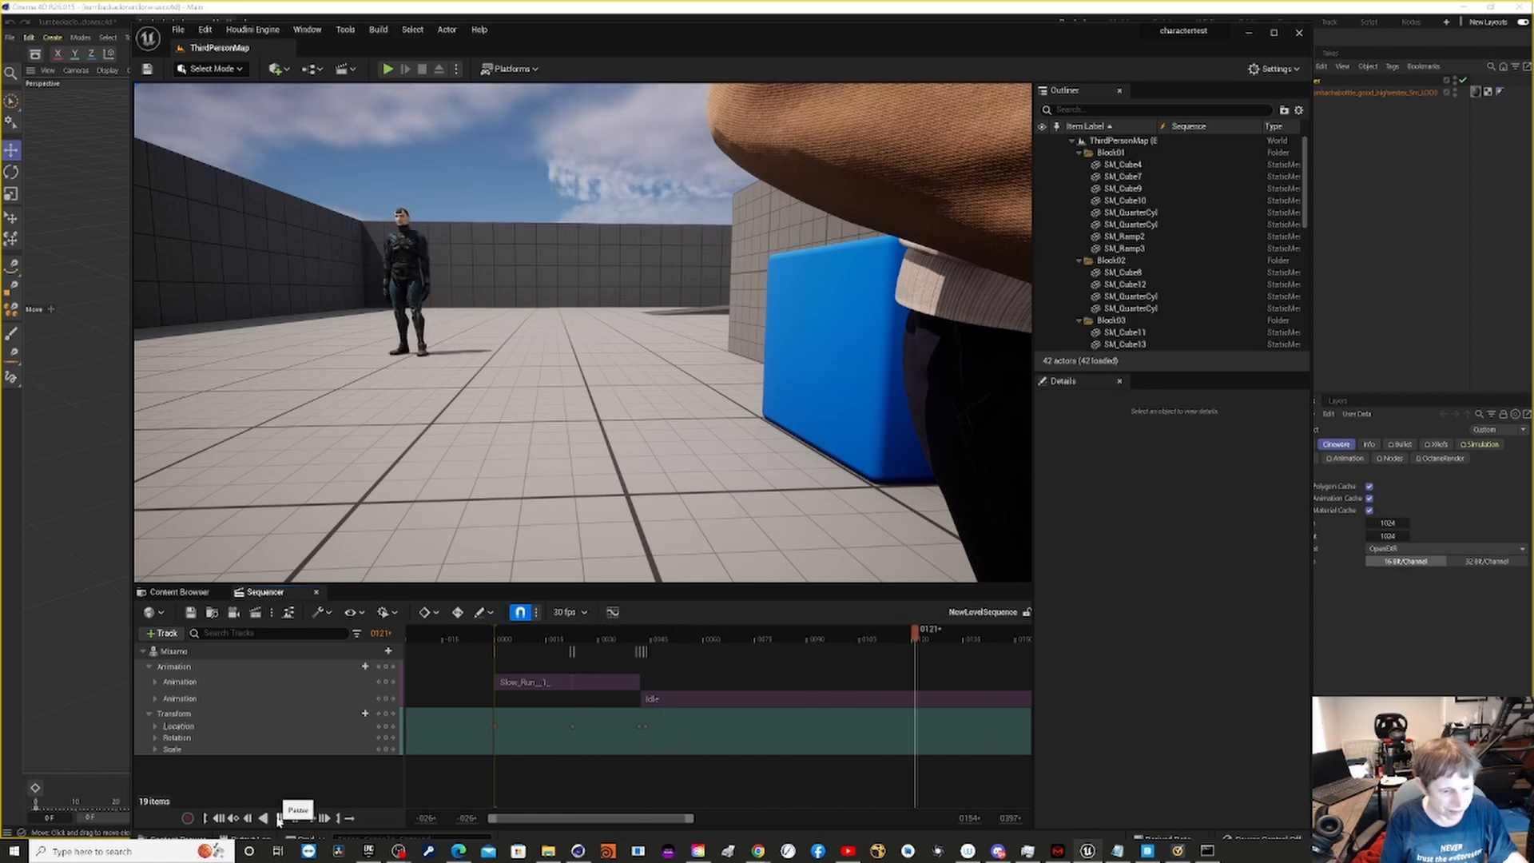
{"action": "left_click", "coordinate": [279, 817]}
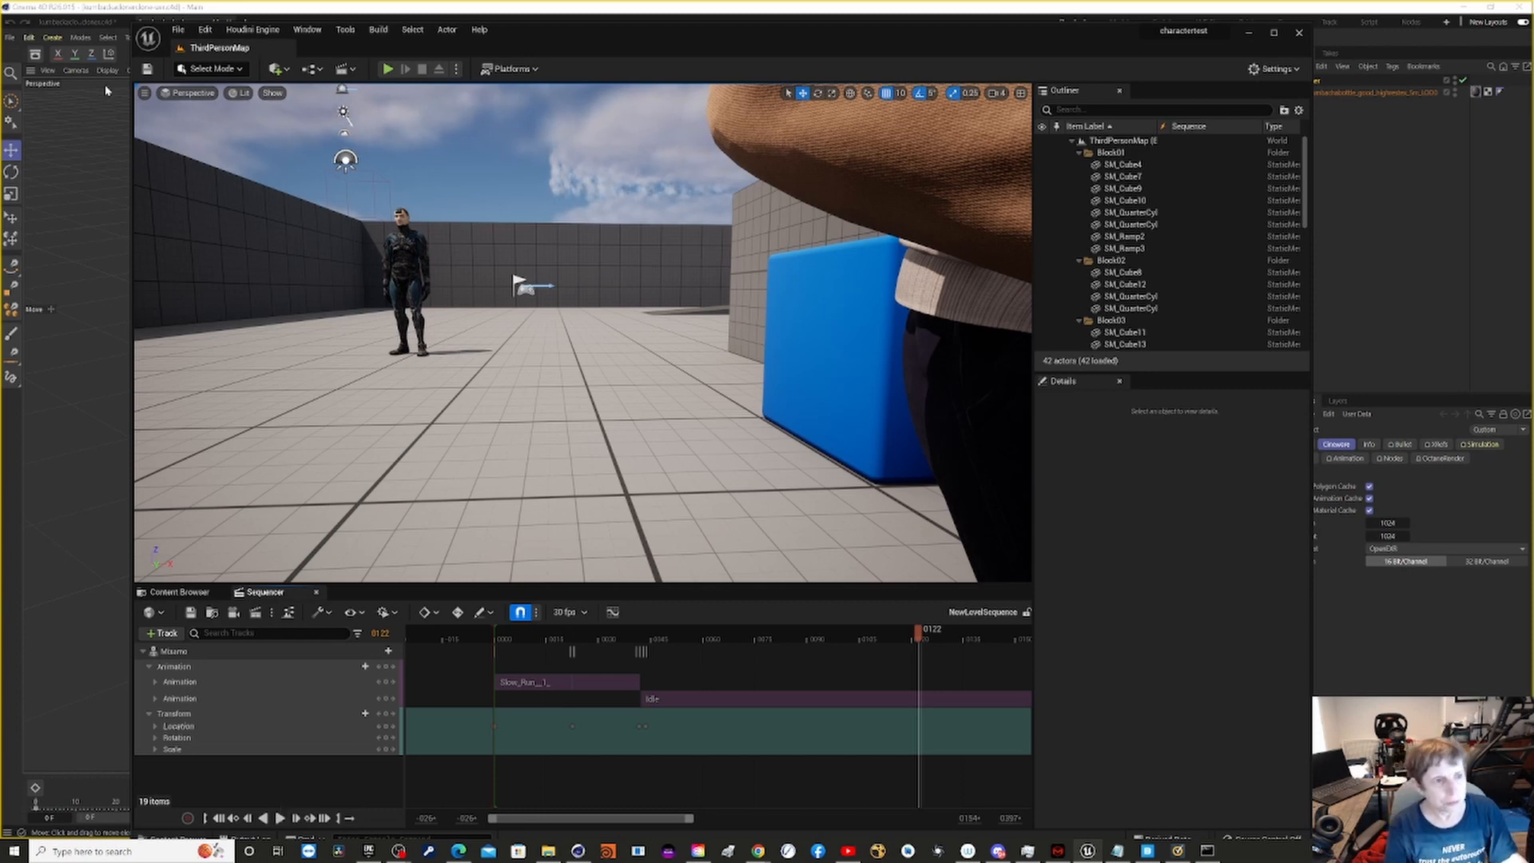
- Switch from the charactertest project to the recent konbeach project and accept the editor restart
{"action": "left_click", "coordinate": [177, 31]}
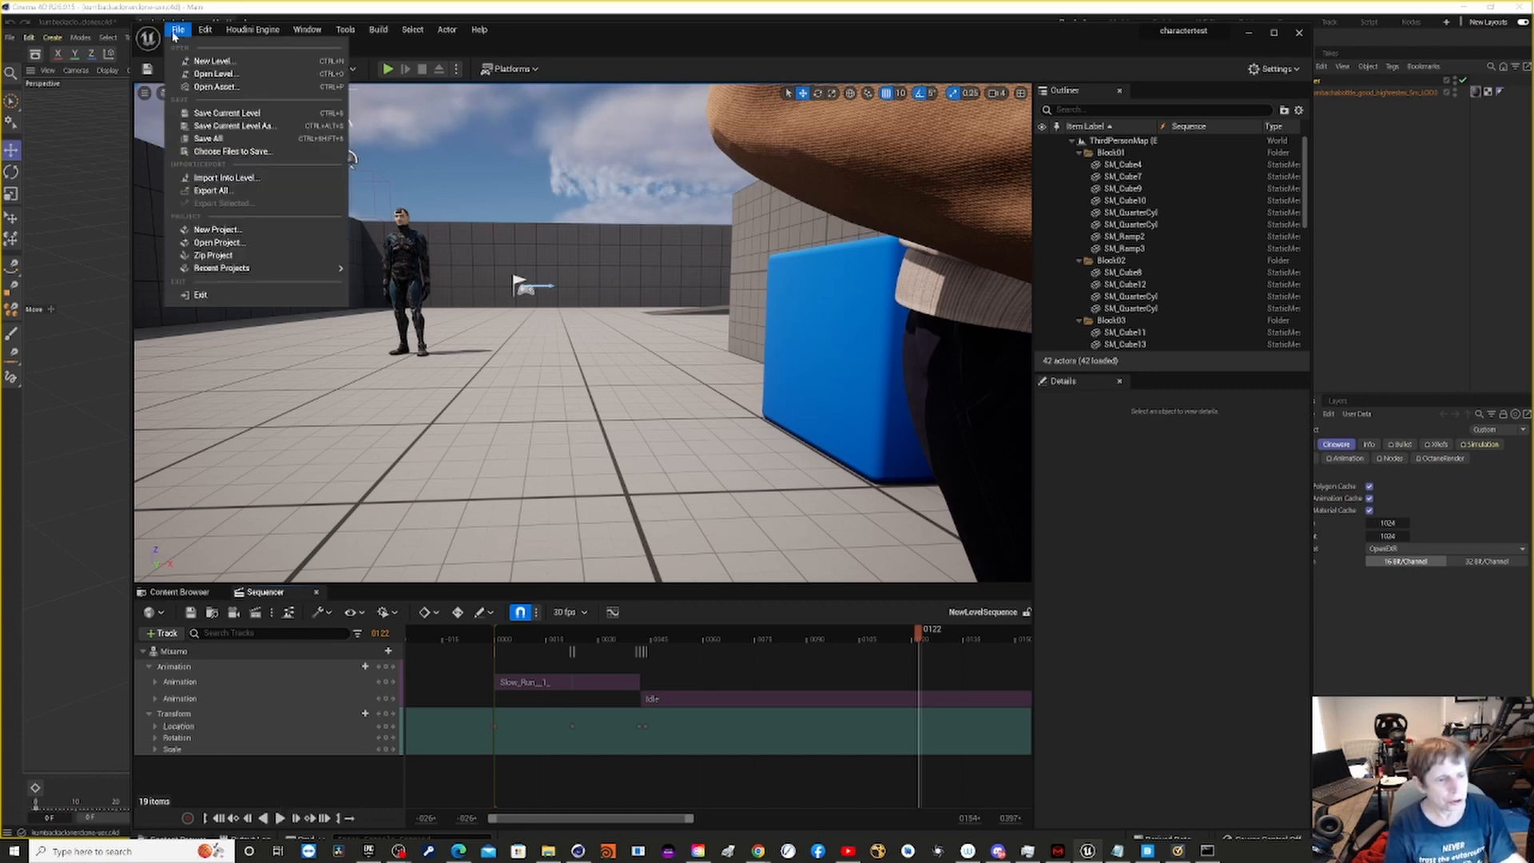
{"action": "mouse_move", "coordinate": [309, 268]}
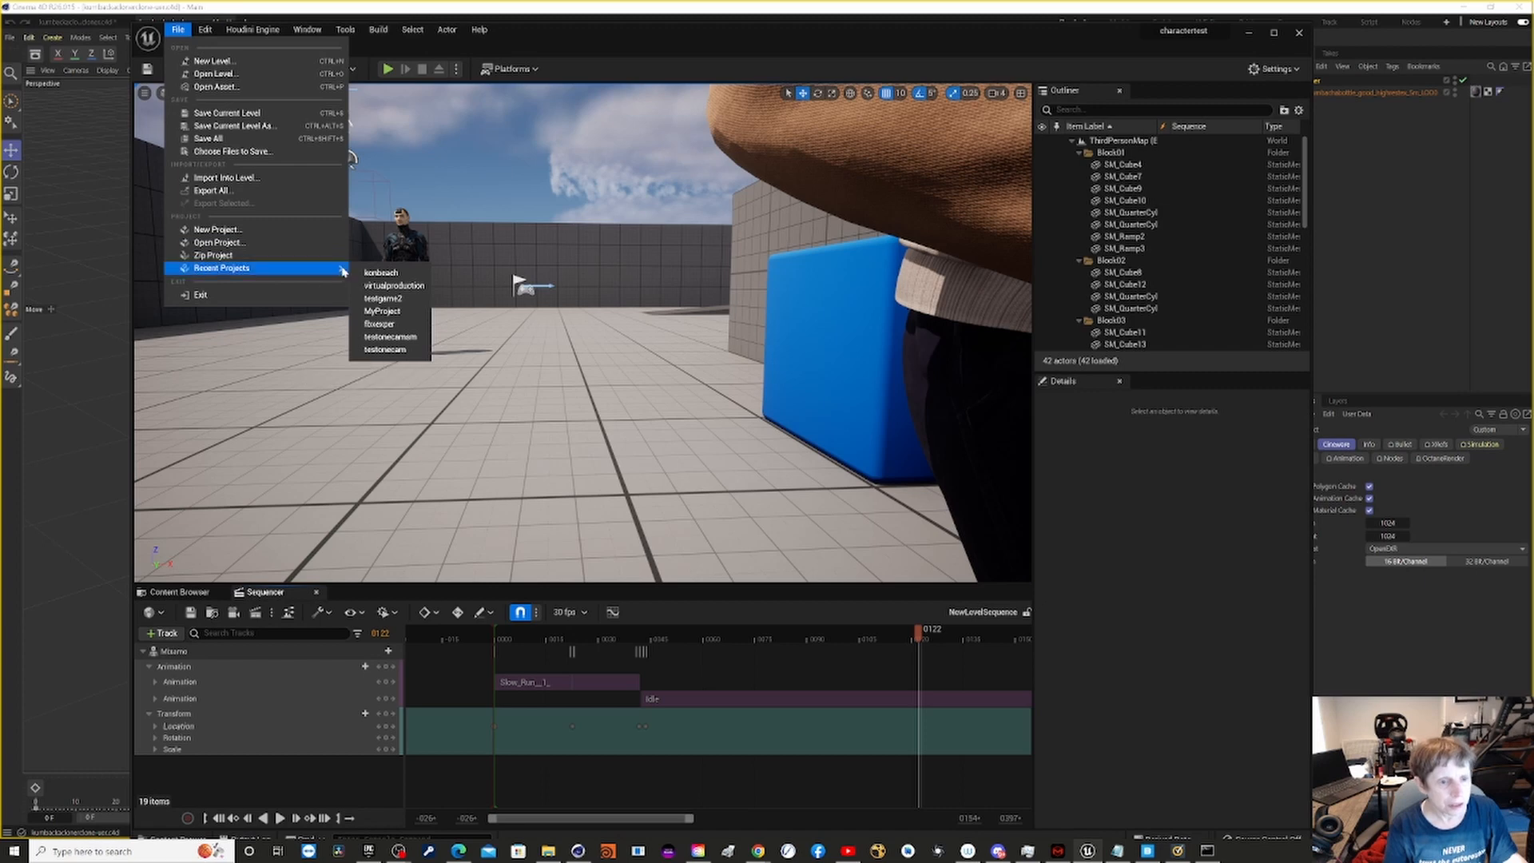
{"action": "left_click", "coordinate": [382, 272]}
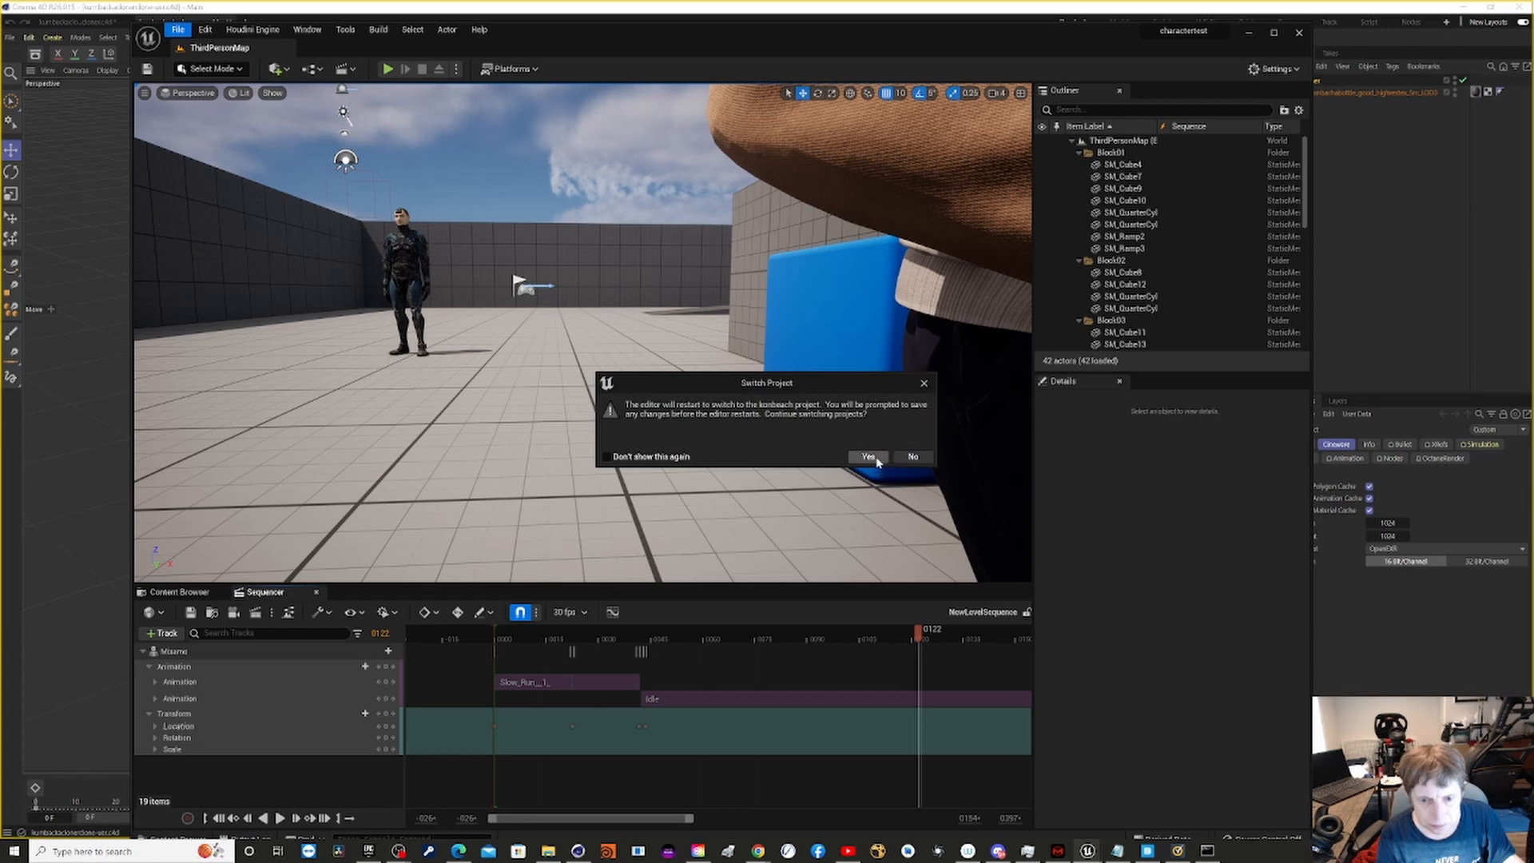
{"action": "left_click", "coordinate": [868, 456]}
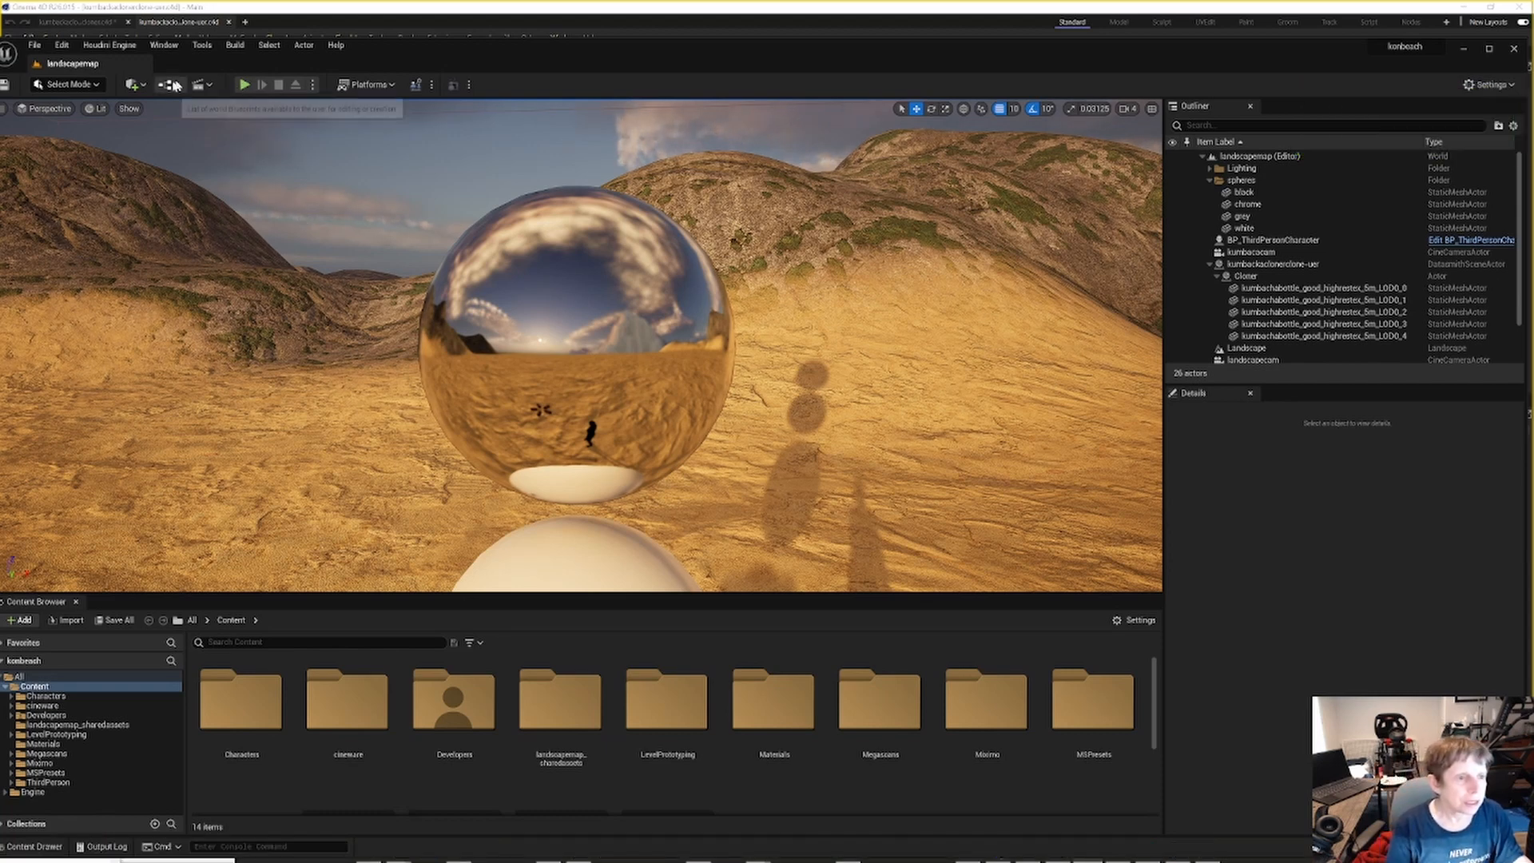
- Show the chrome sphere and landscape in the Lumen Scene visualization mode
{"action": "left_click", "coordinate": [99, 110]}
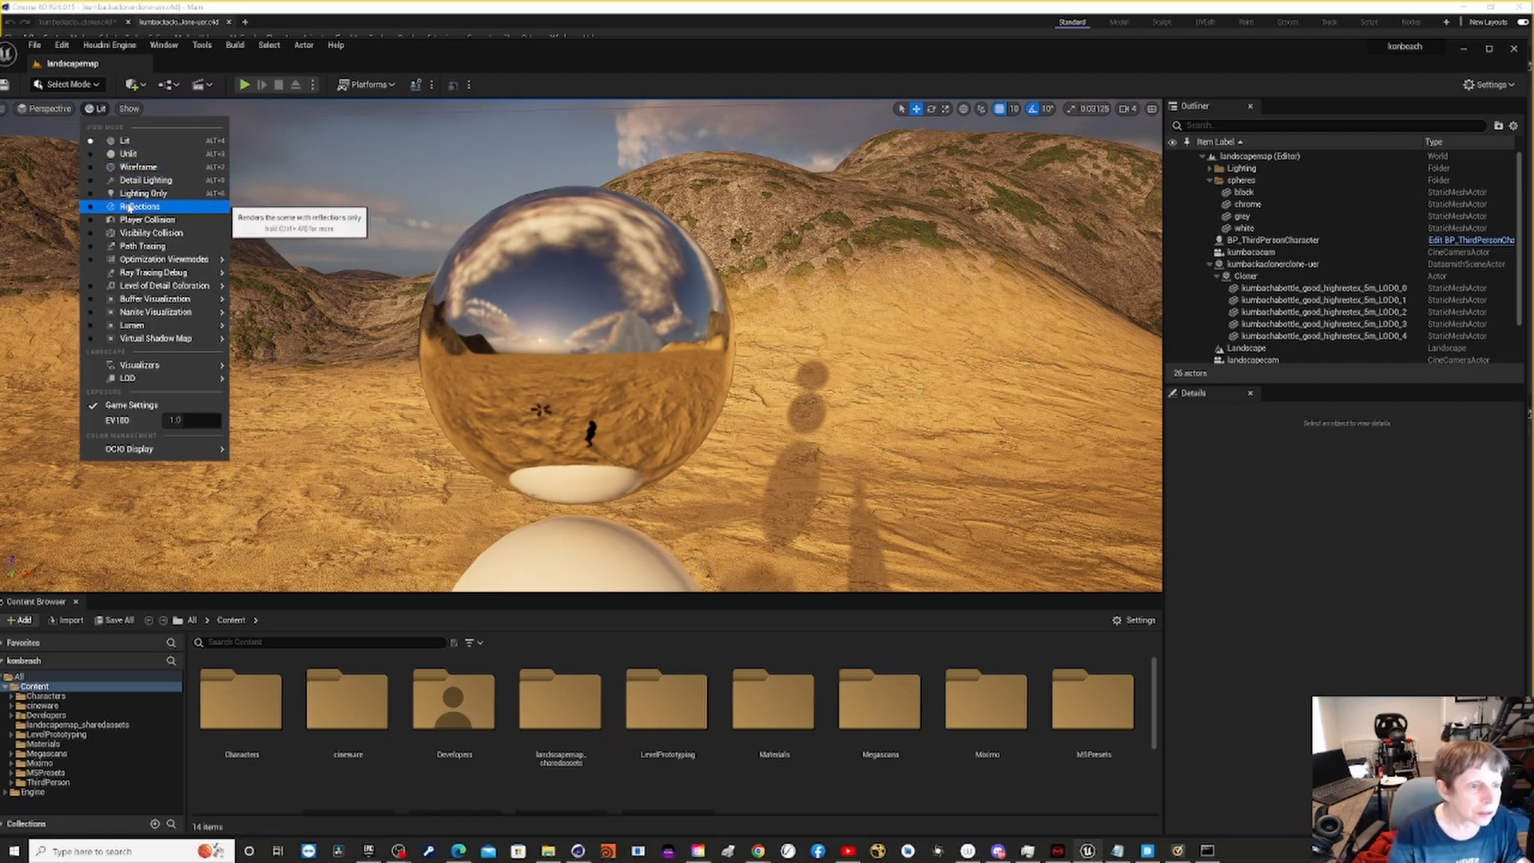
{"action": "mouse_move", "coordinate": [152, 274]}
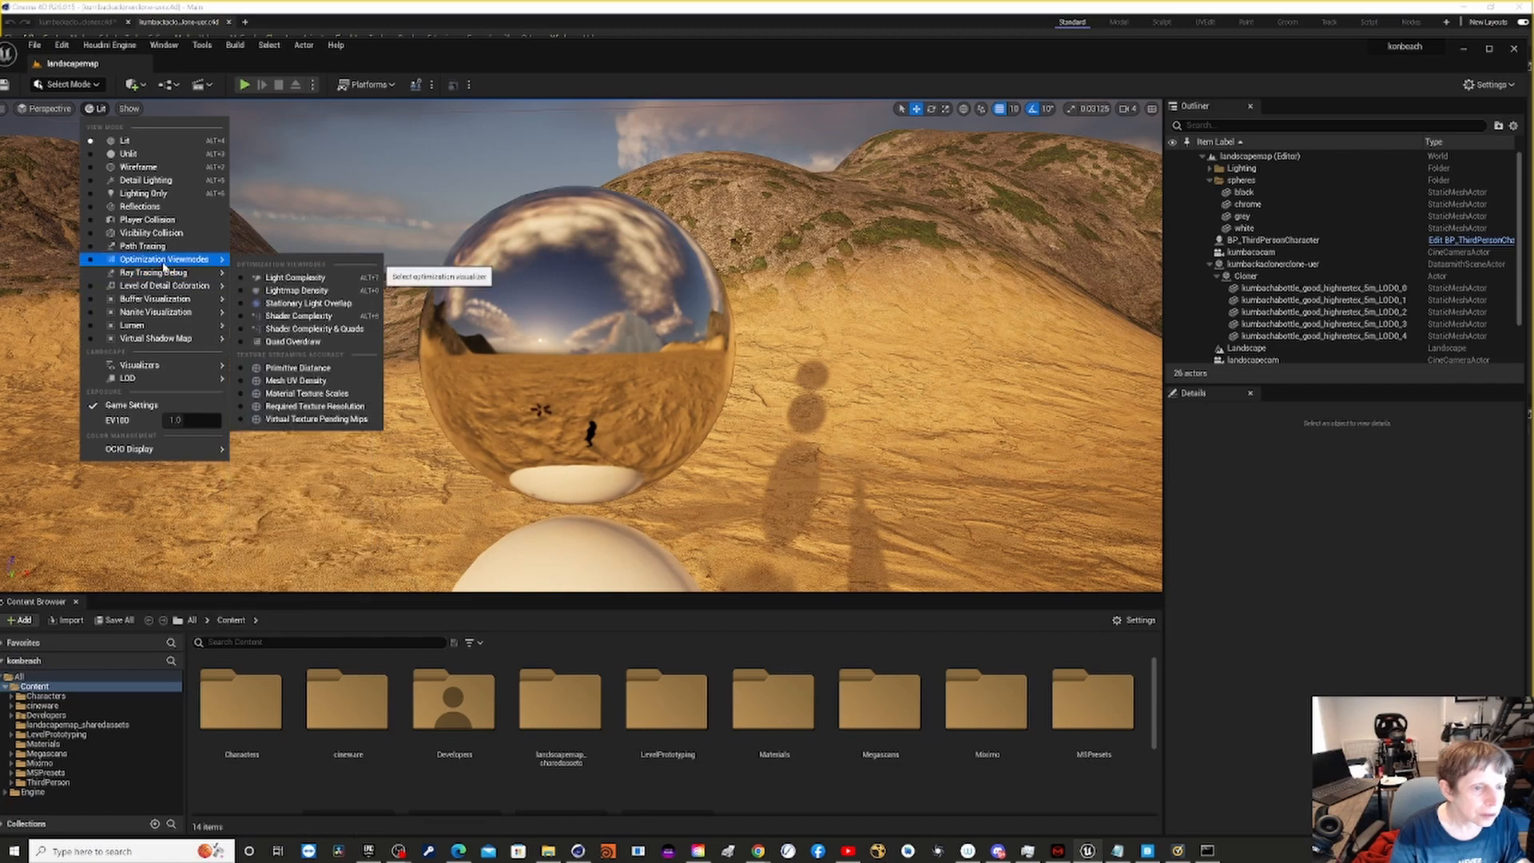
{"action": "mouse_move", "coordinate": [196, 325]}
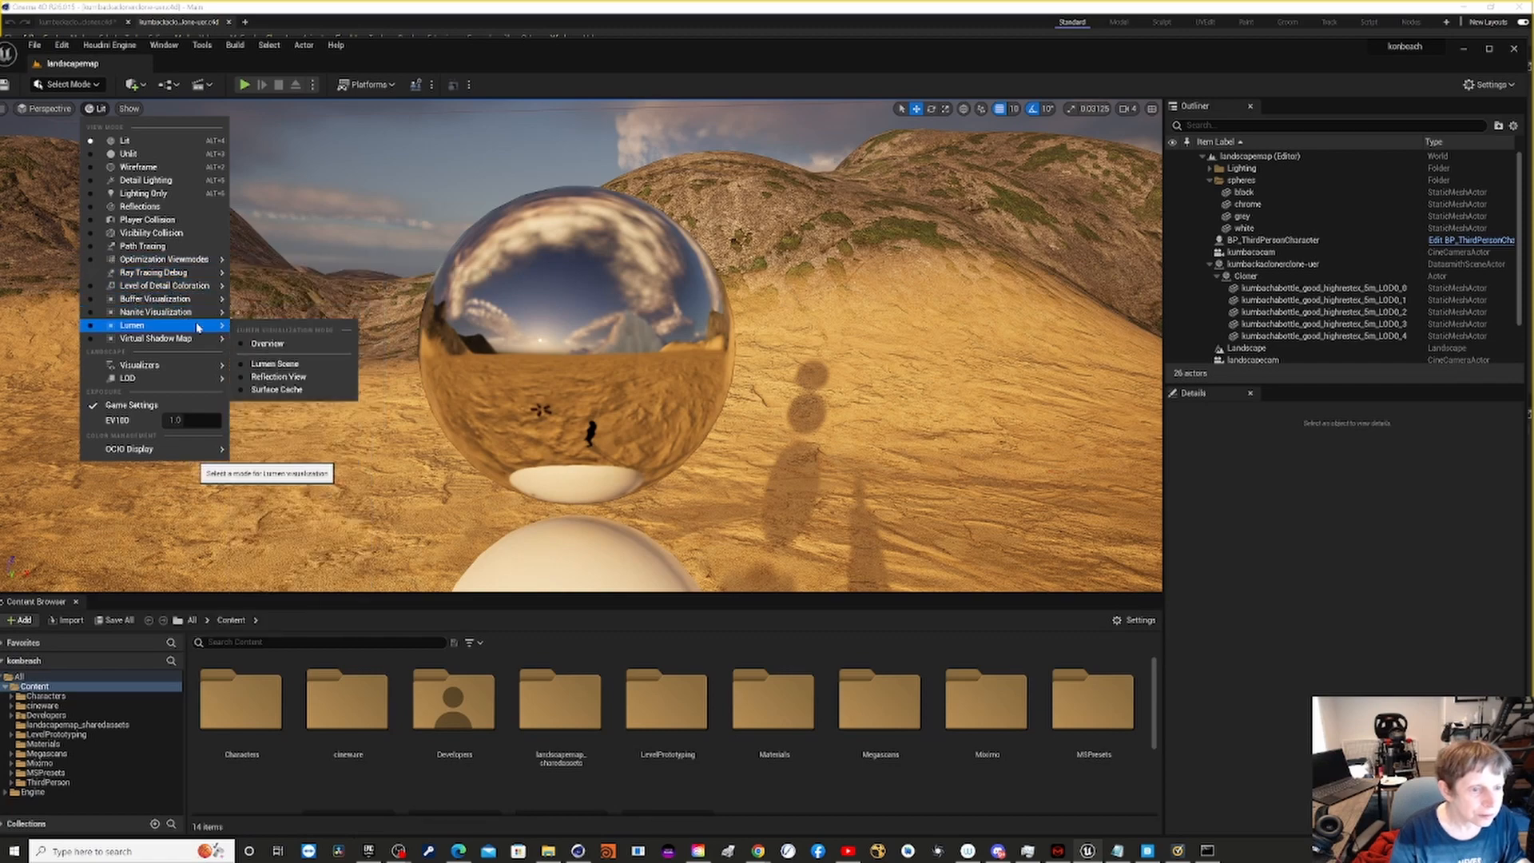
{"action": "left_click", "coordinate": [243, 366]}
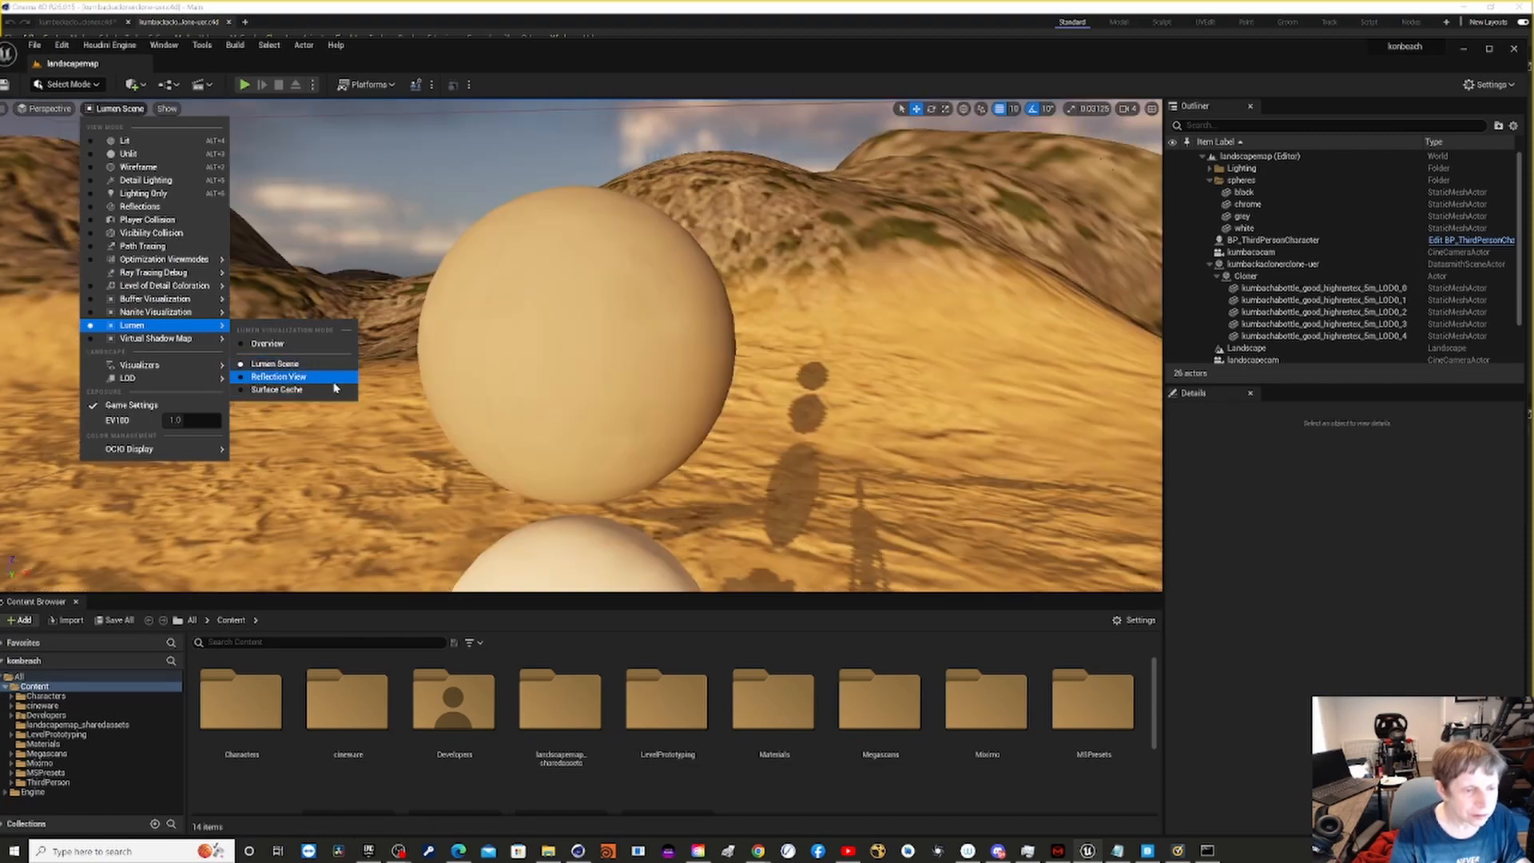
{"action": "left_click", "coordinate": [307, 365]}
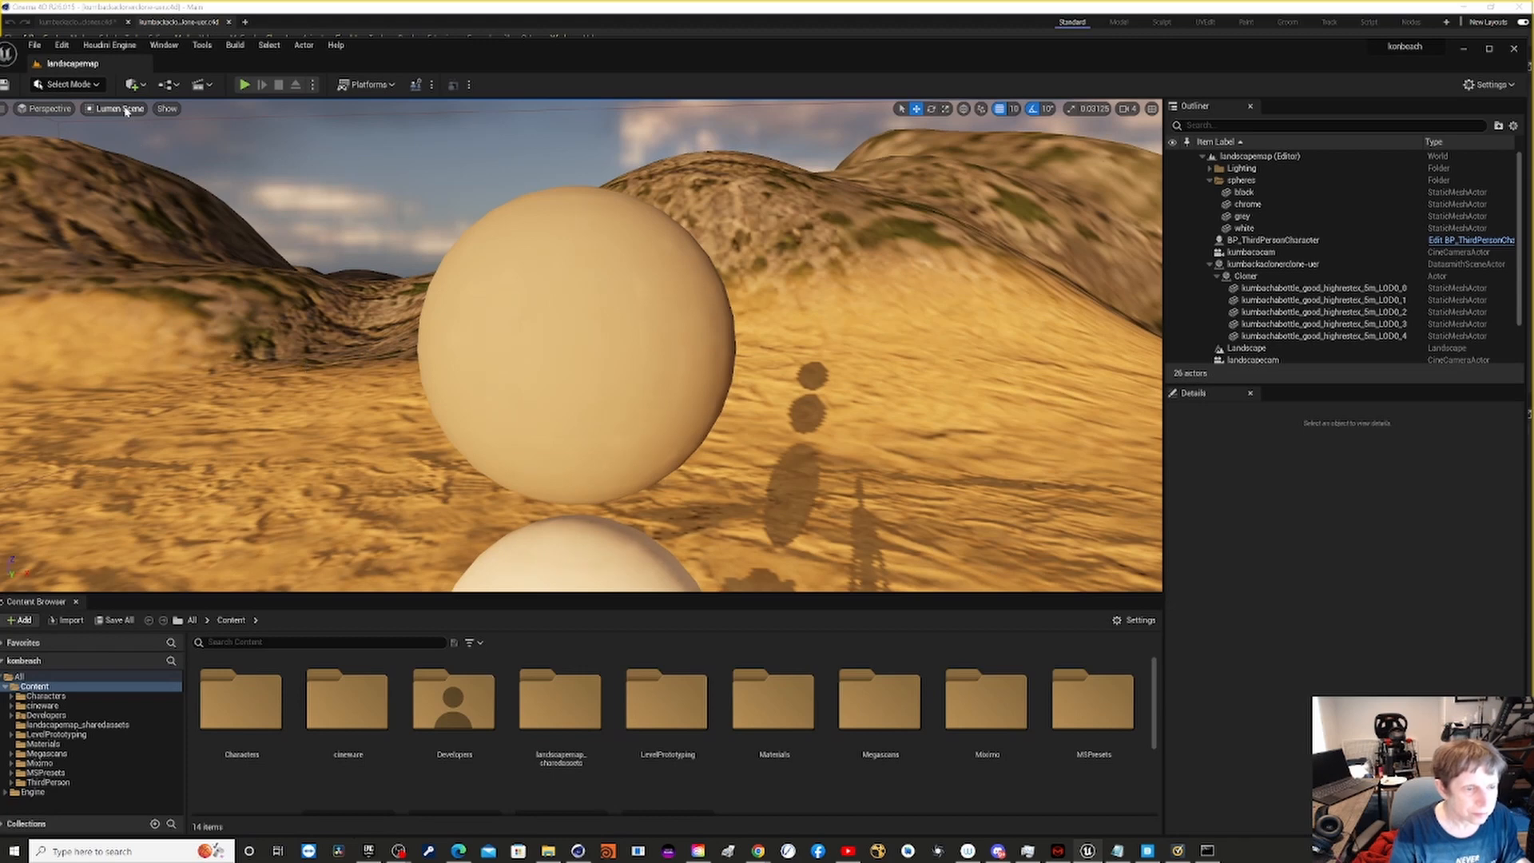
{"action": "left_click", "coordinate": [126, 109]}
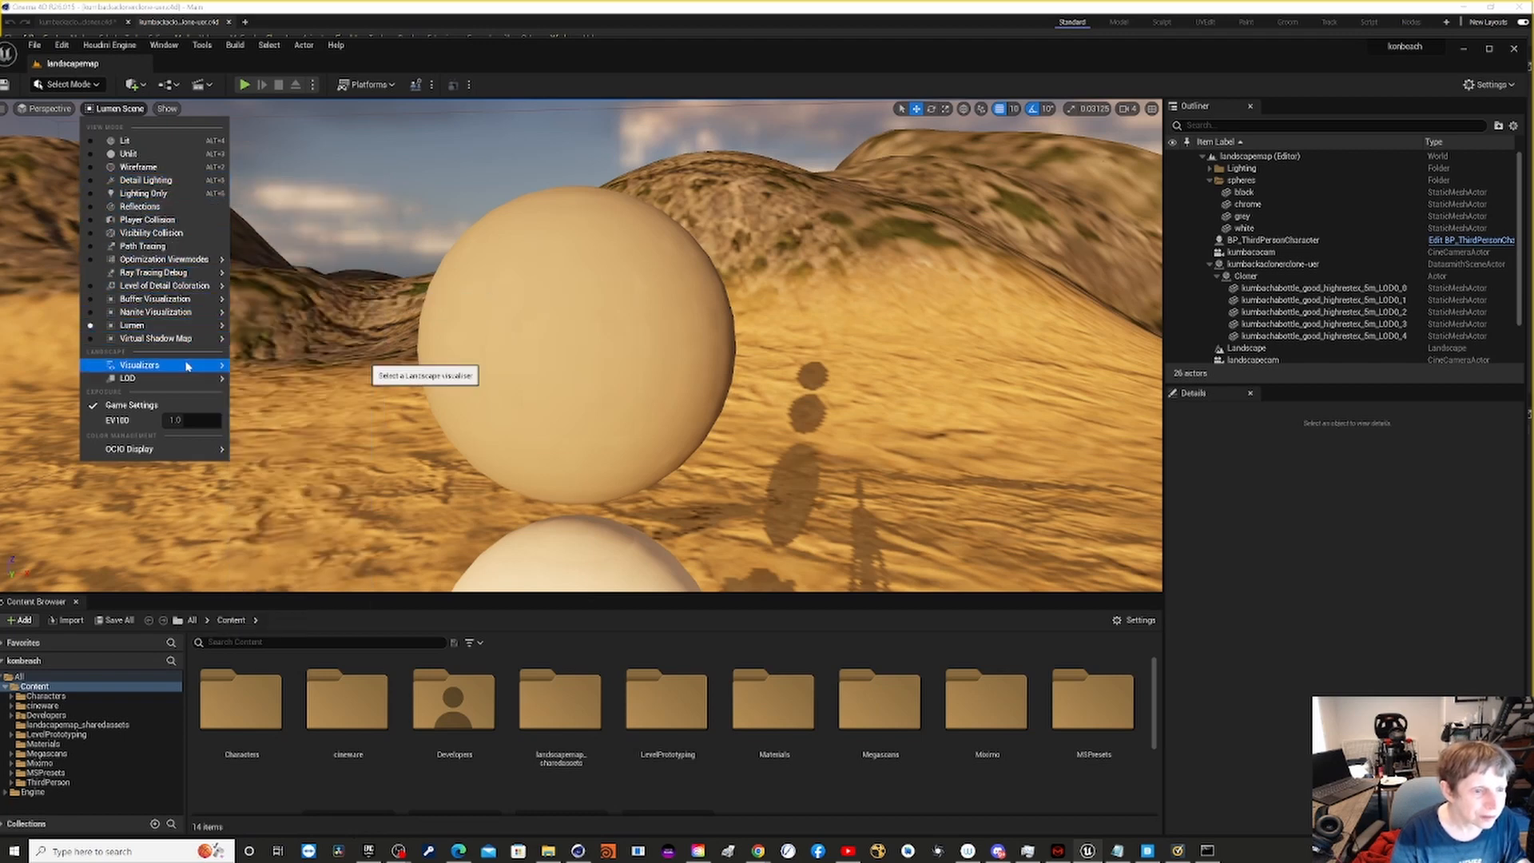
{"action": "mouse_move", "coordinate": [187, 365]}
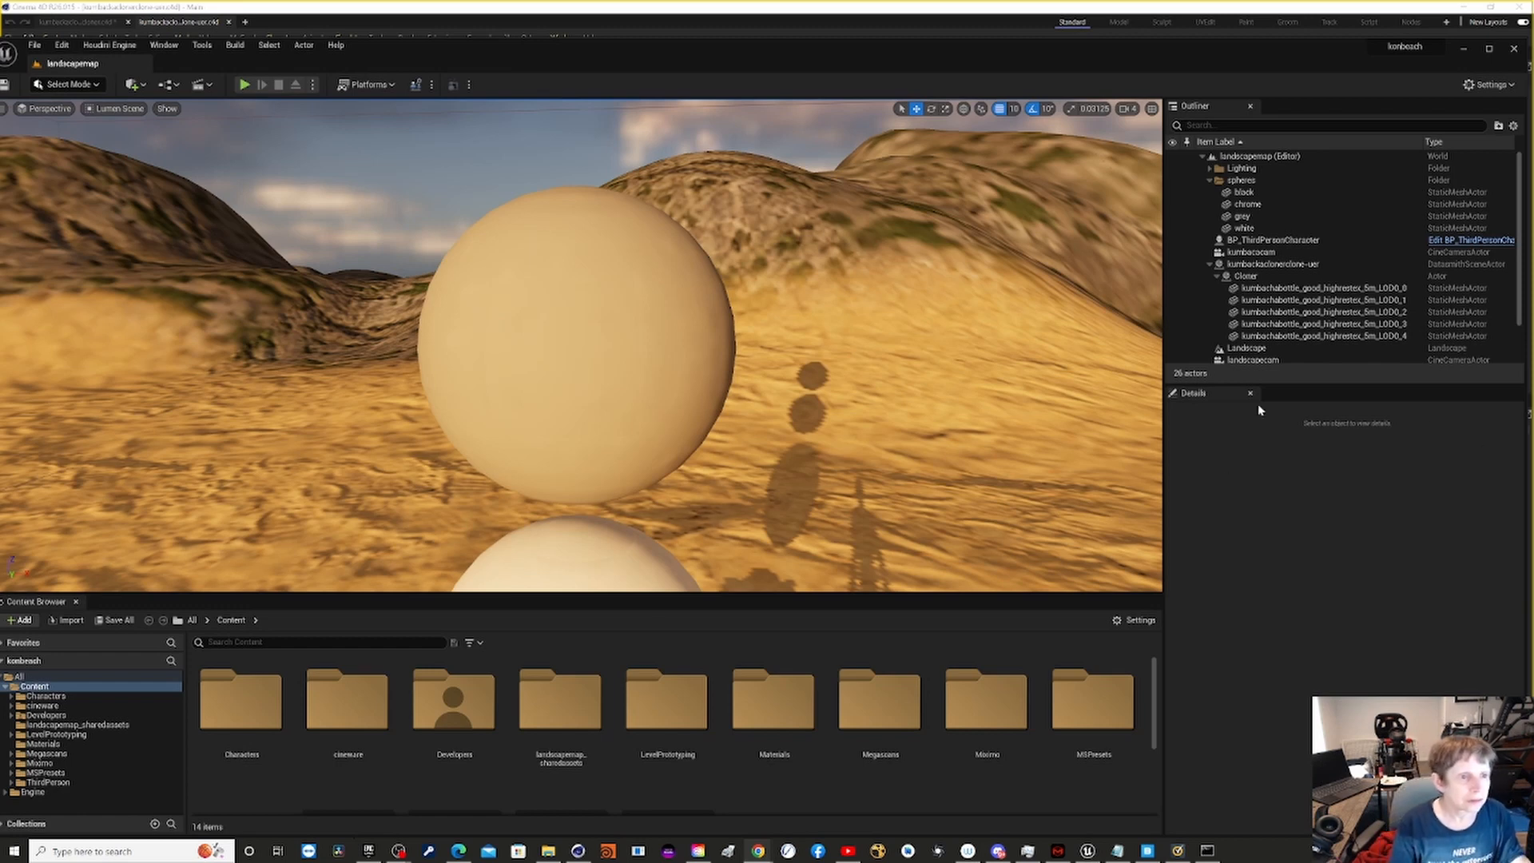
- Show the level in the Nanite Triangles visualization and examine the group of bottles from farther away
{"action": "left_click", "coordinate": [117, 109]}
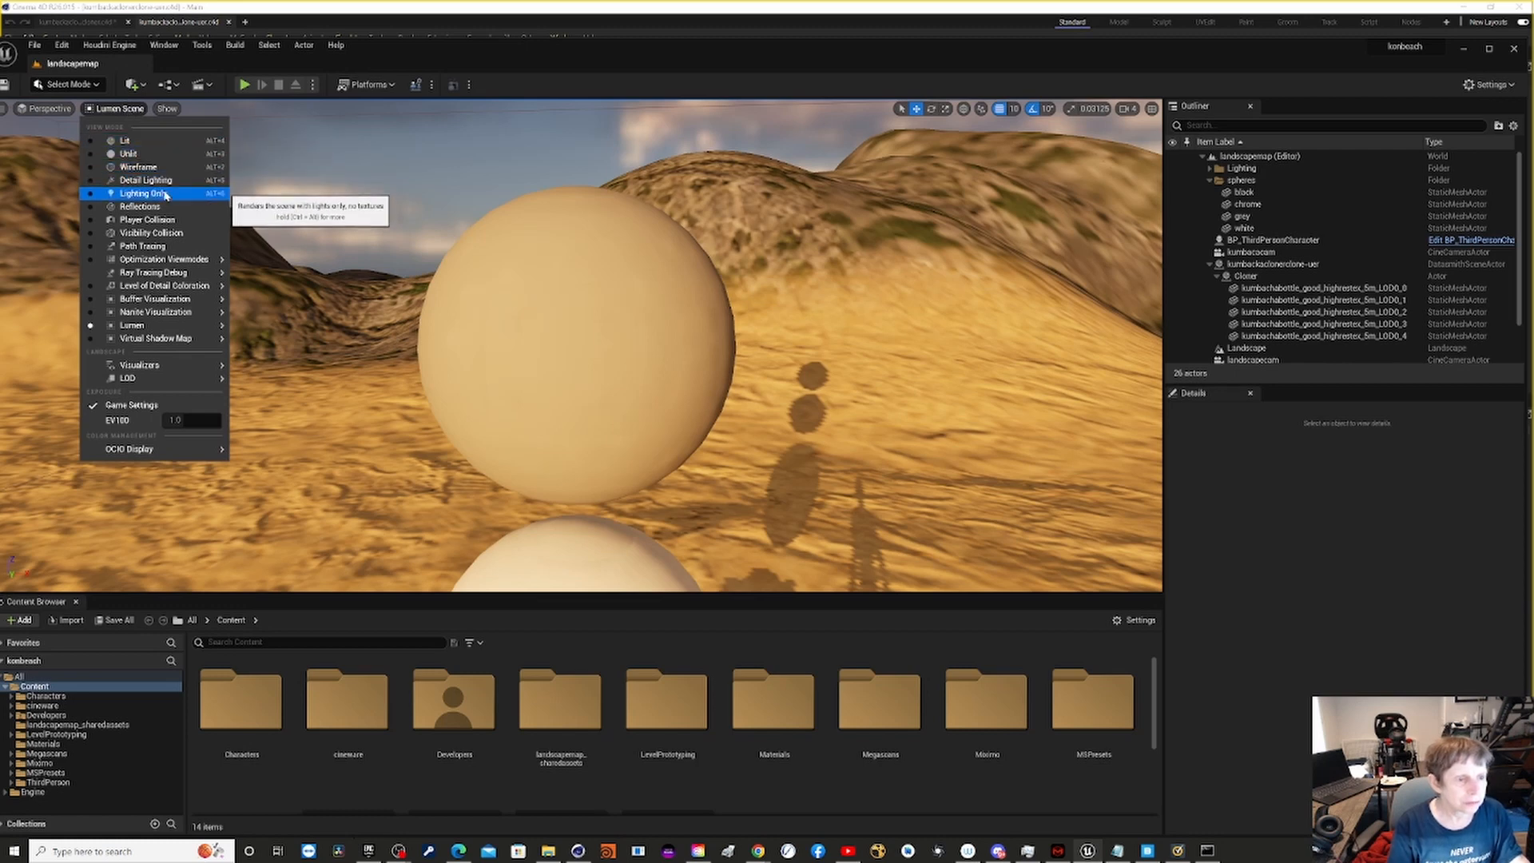
{"action": "mouse_move", "coordinate": [180, 312]}
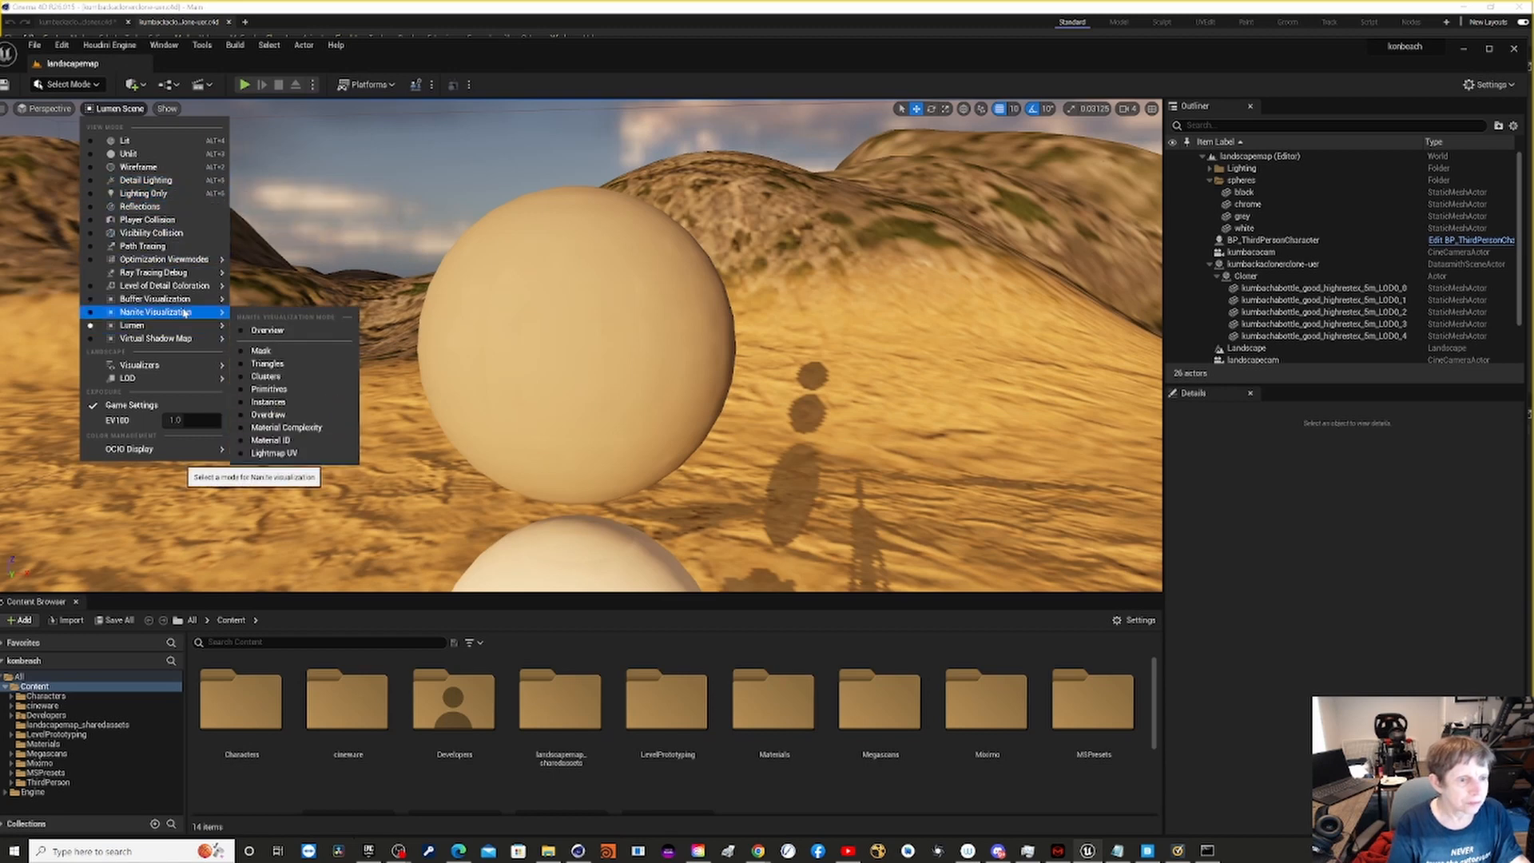
{"action": "left_click", "coordinate": [305, 365]}
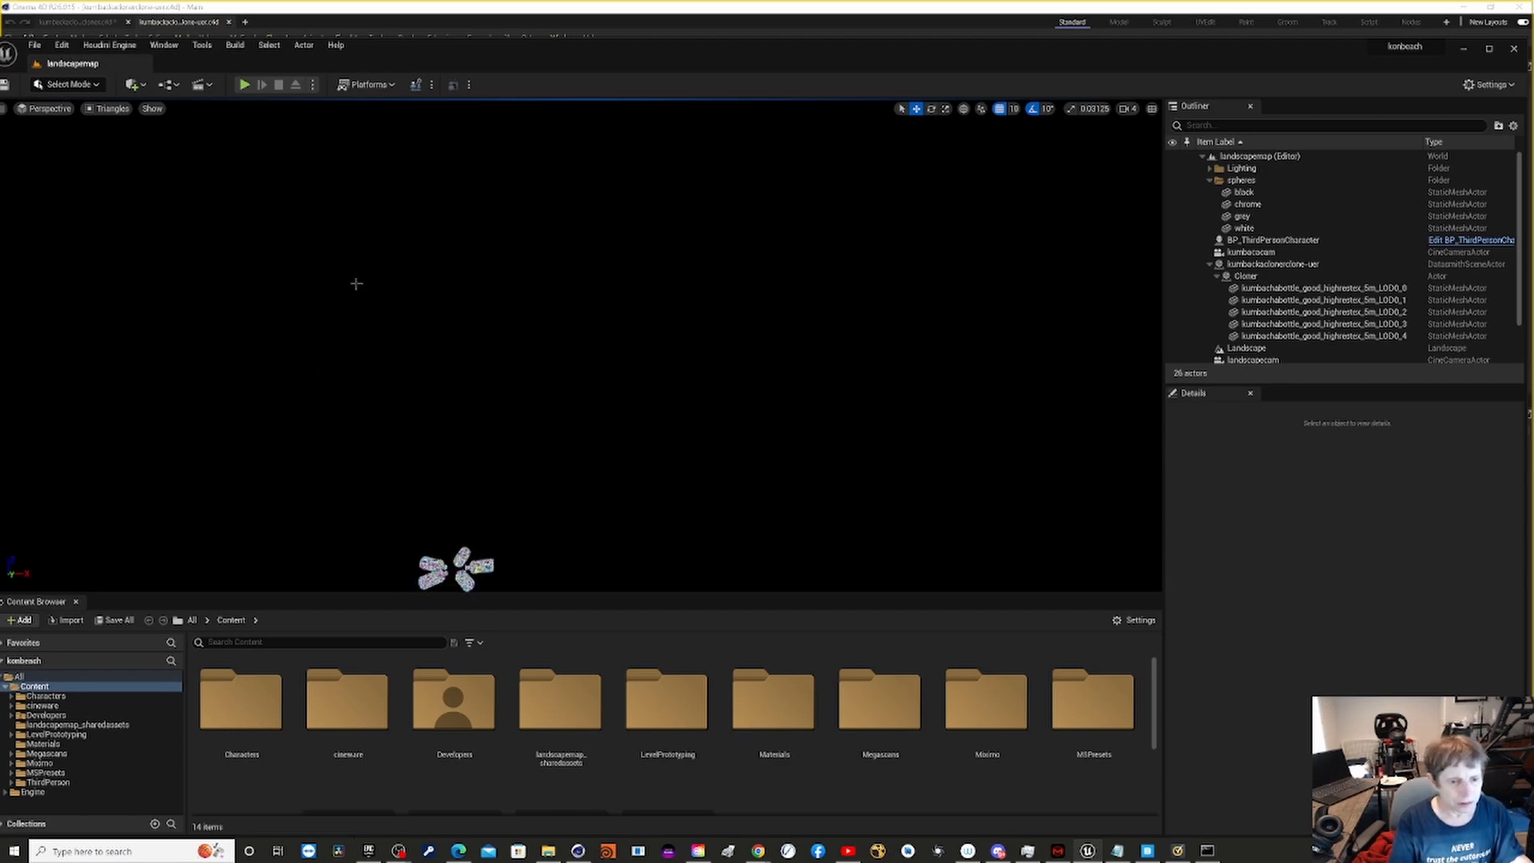
{"action": "scroll", "coordinate": [354, 406], "scroll_direction": "down", "scroll_amount": 2}
{"action": "scroll", "coordinate": [373, 386], "scroll_direction": "down", "scroll_amount": 1}
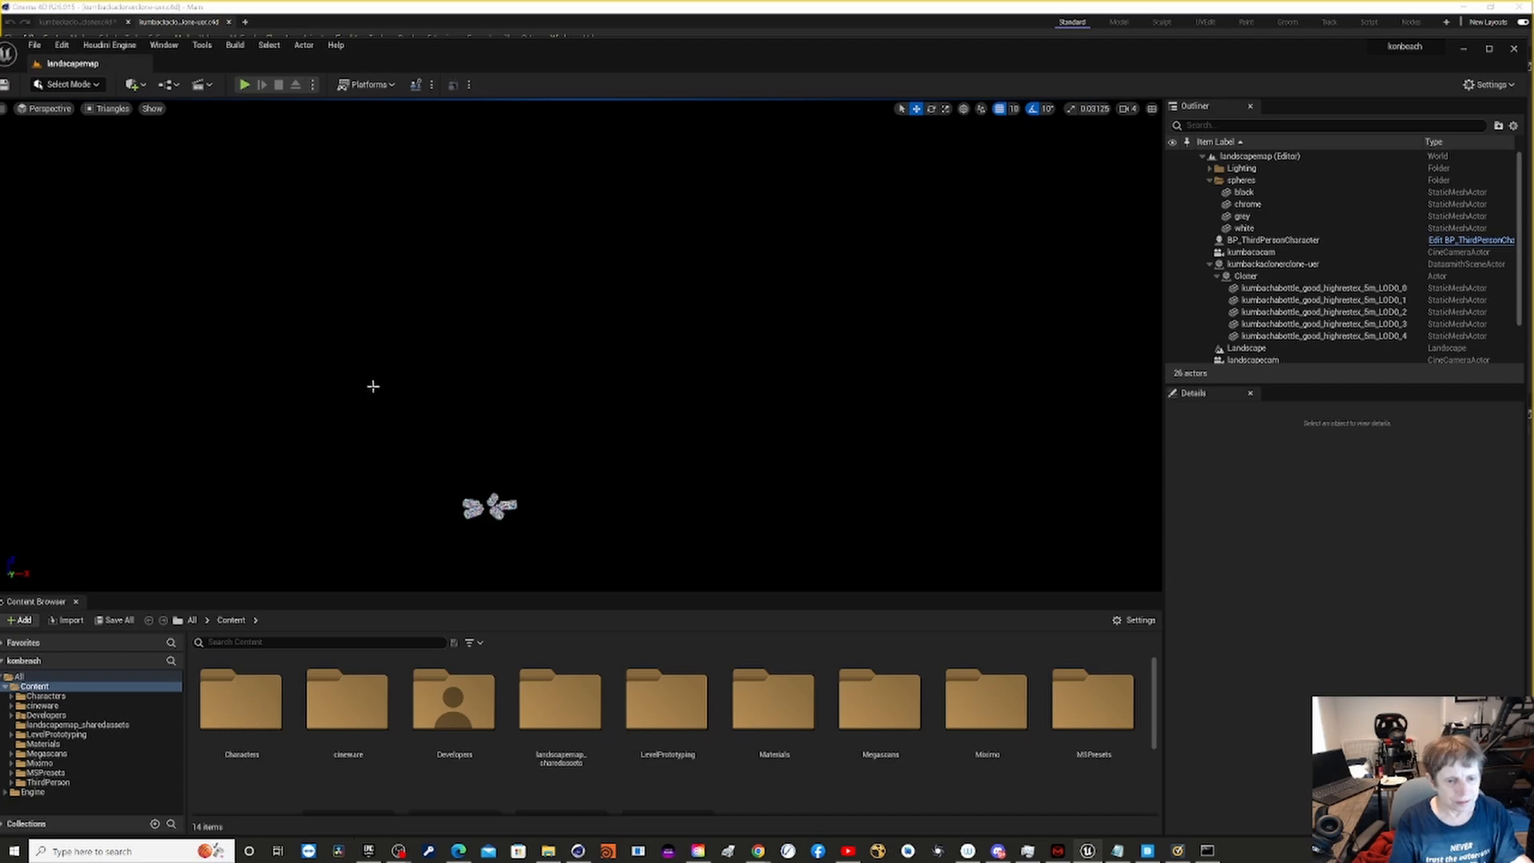
{"action": "scroll", "coordinate": [373, 385], "scroll_direction": "down", "scroll_amount": 1}
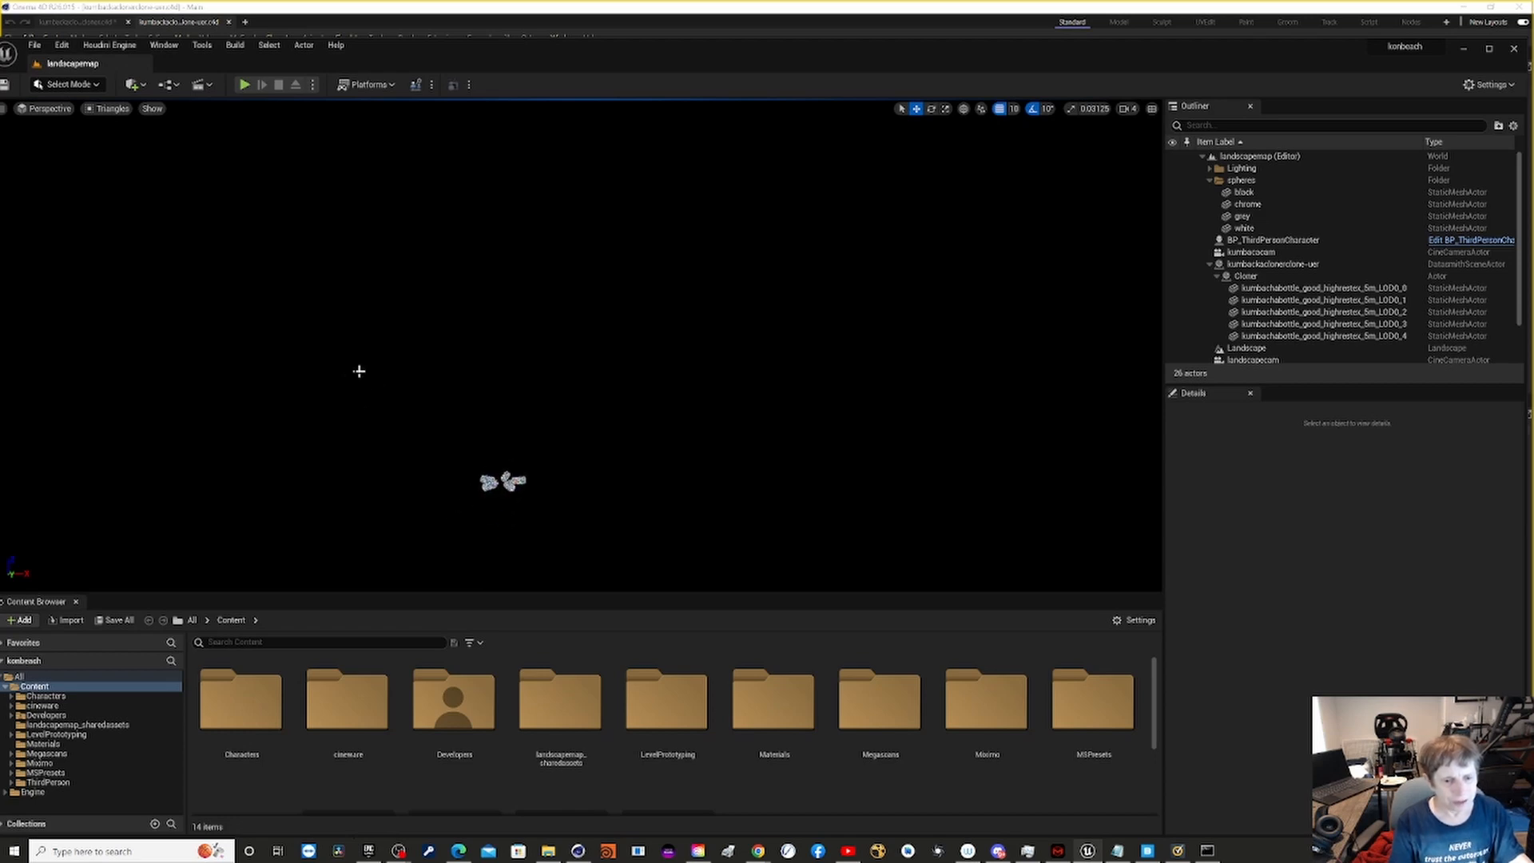
{"action": "scroll", "coordinate": [335, 380], "scroll_direction": "up", "scroll_amount": 2}
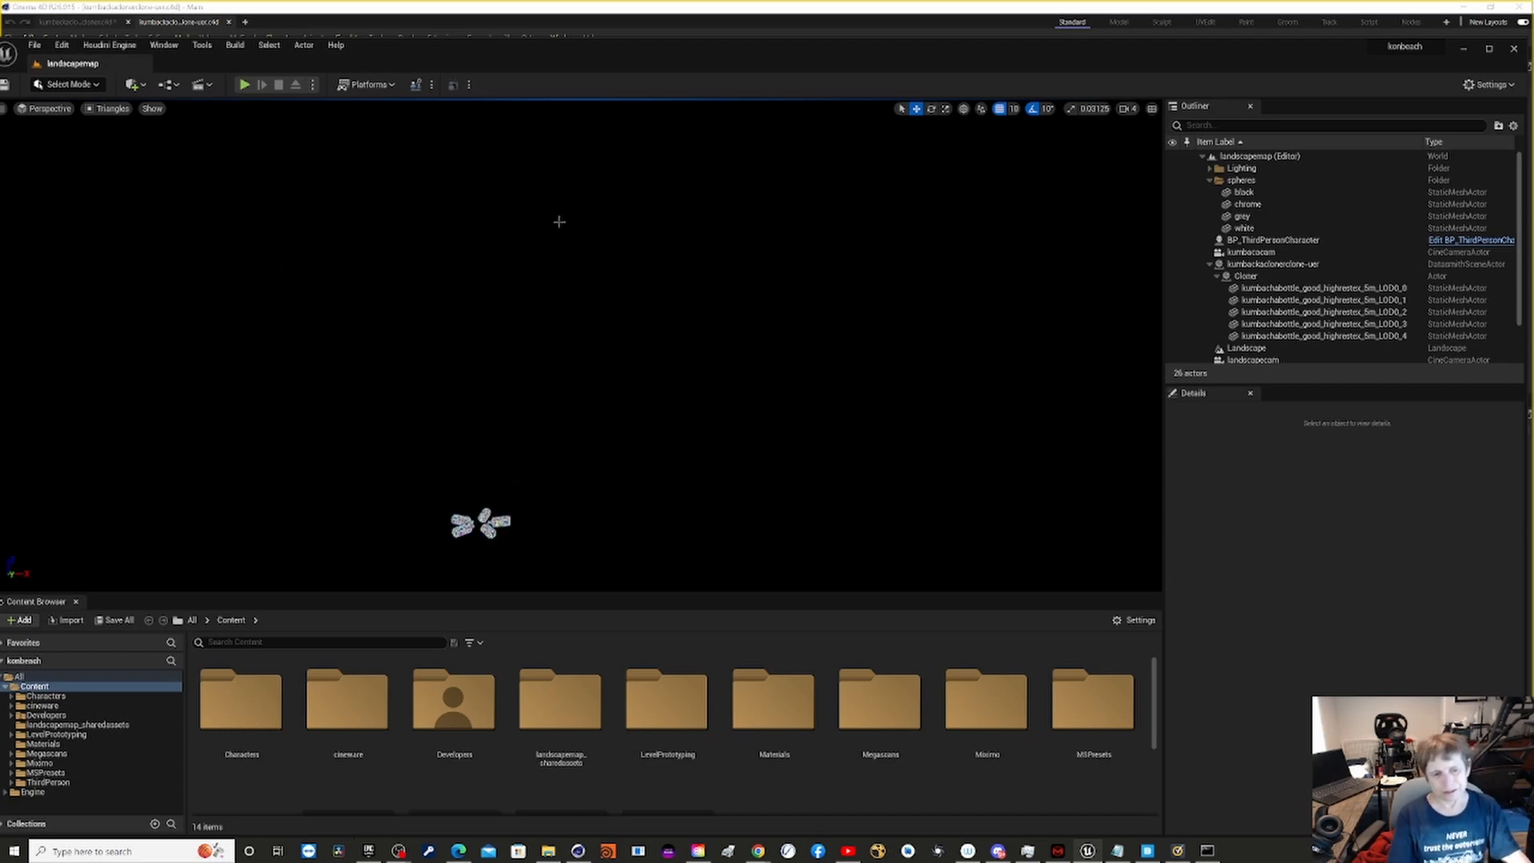
- Preview the kumbacacam camera, and select the kumbackaclonerclone-uer actor to frame its five bottles in the viewport
{"action": "right_click_drag", "start_coordinate": [405, 420], "coordinate": [823, 527]}
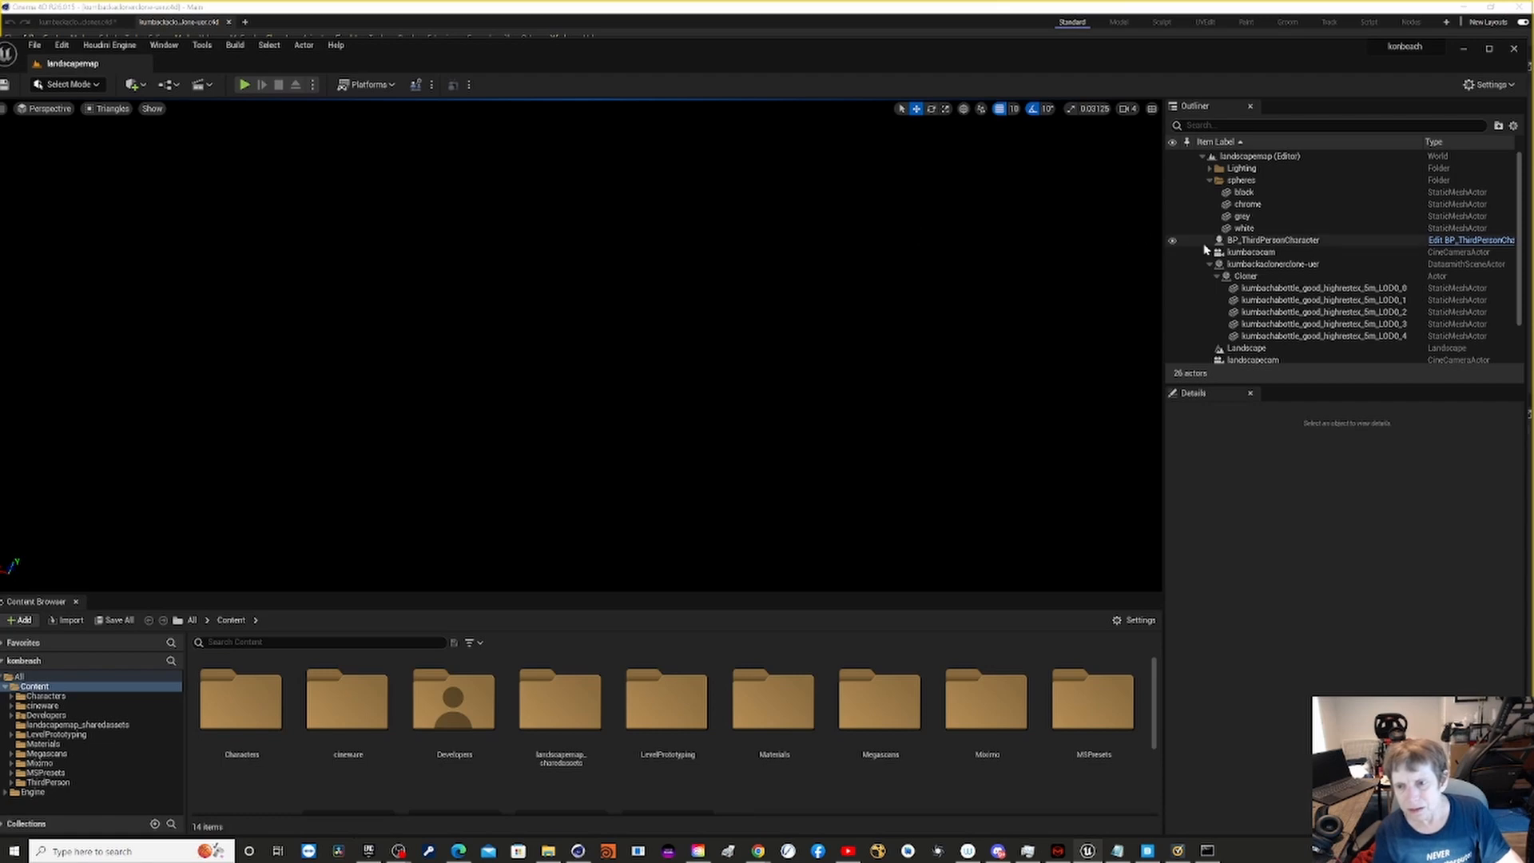
{"action": "left_click", "coordinate": [1244, 253]}
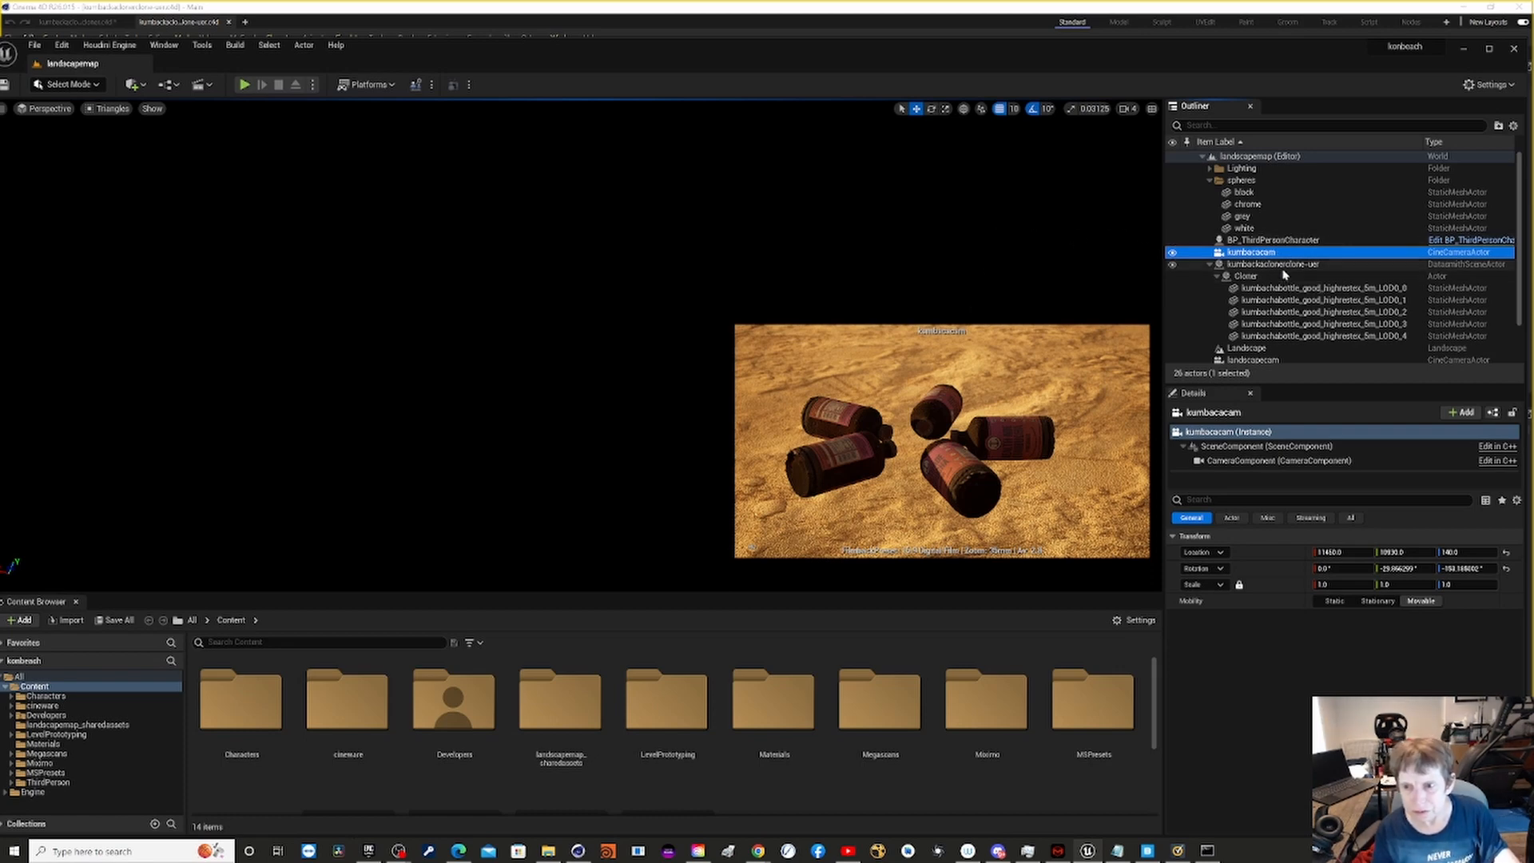
{"action": "left_click", "coordinate": [1282, 264]}
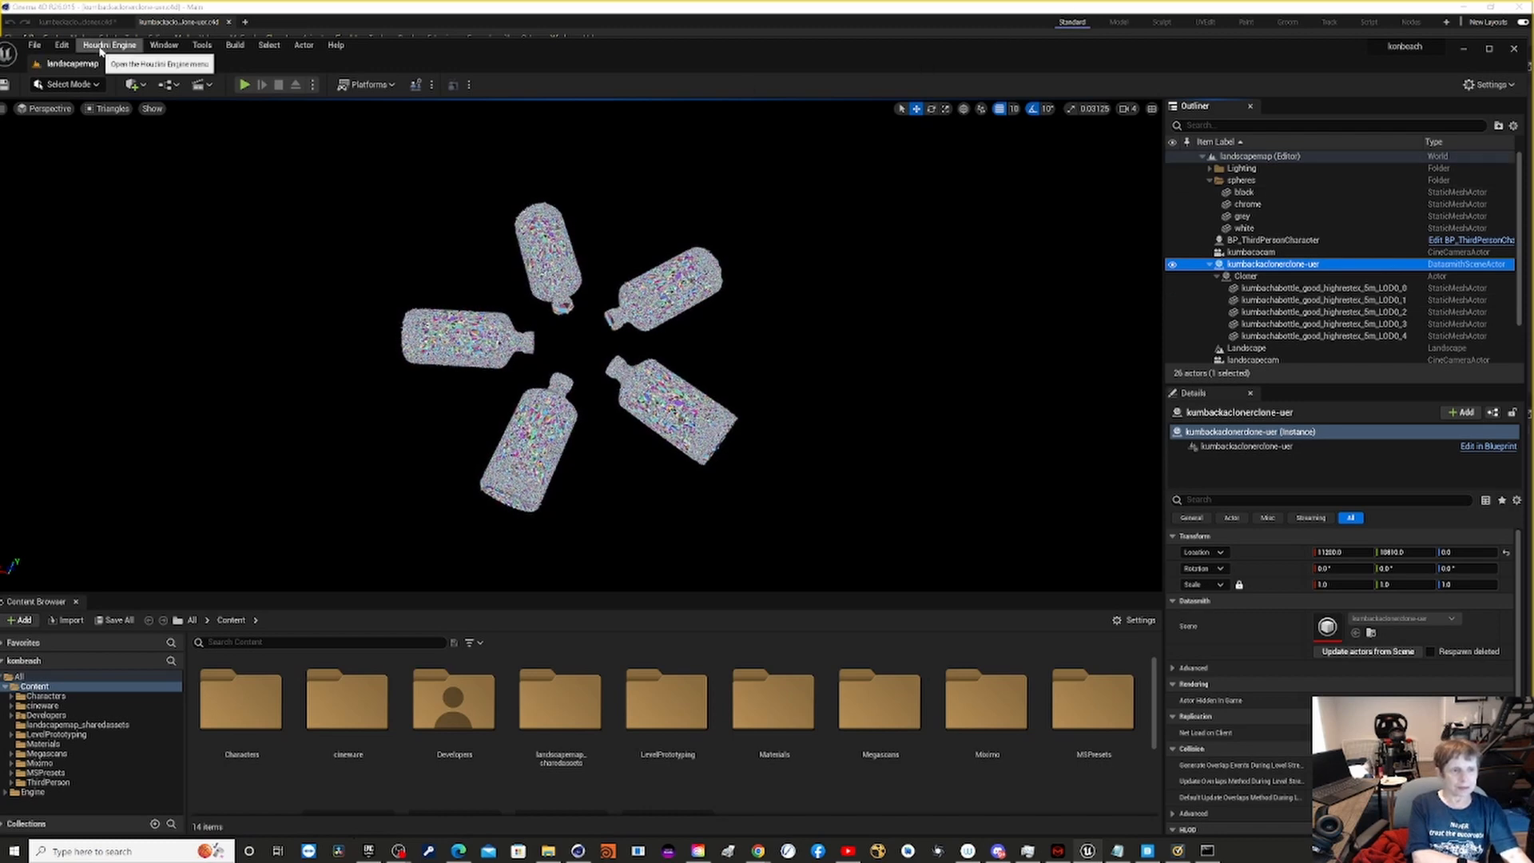
- Return the viewport to Lit mode and preview the landscapecam and kumbacacam camera views
{"action": "left_click", "coordinate": [119, 112]}
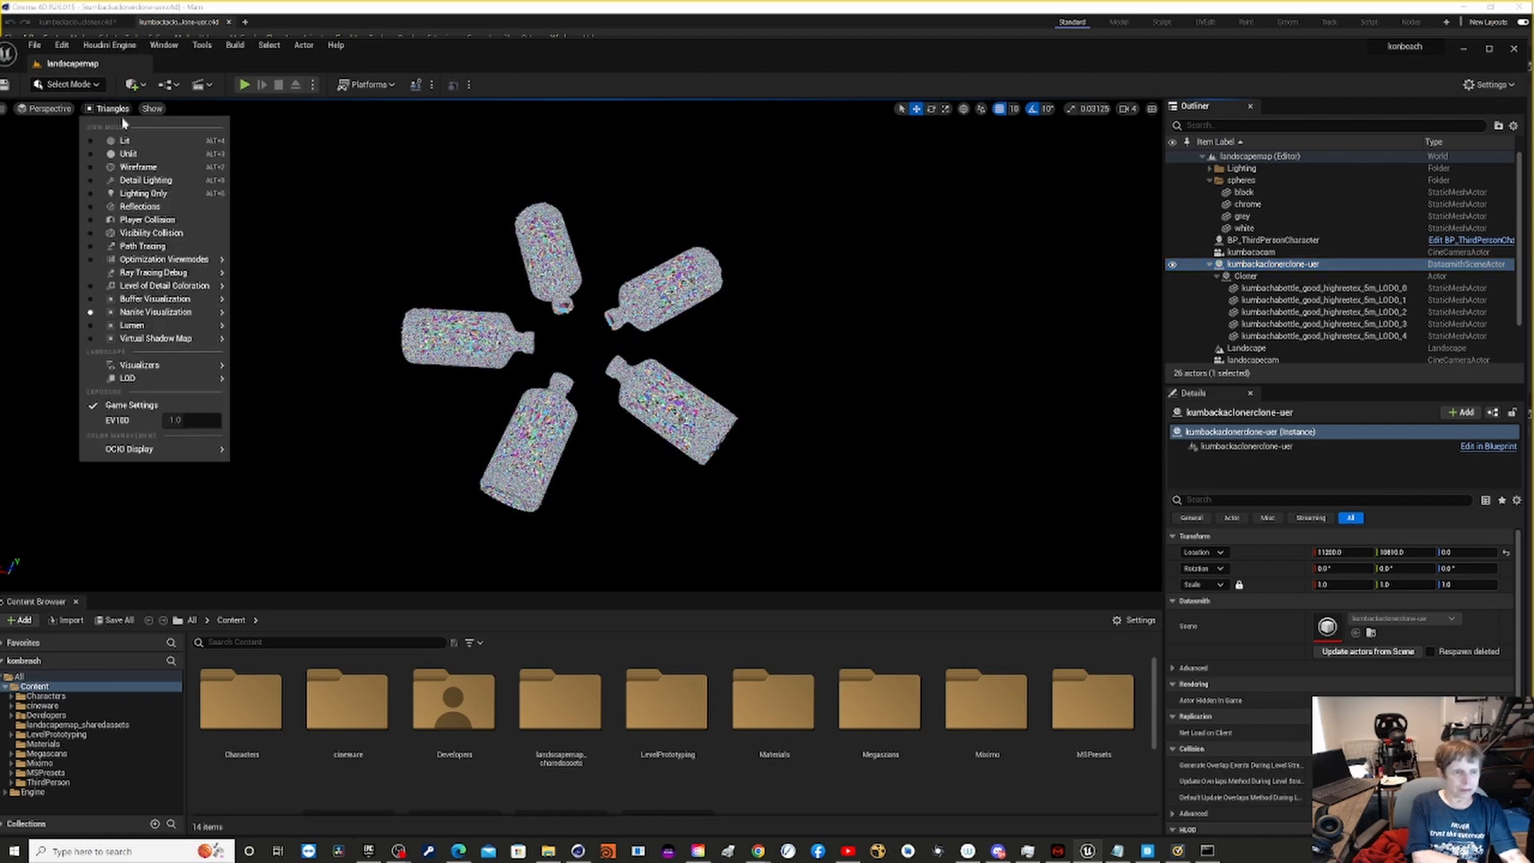
{"action": "left_click", "coordinate": [124, 140]}
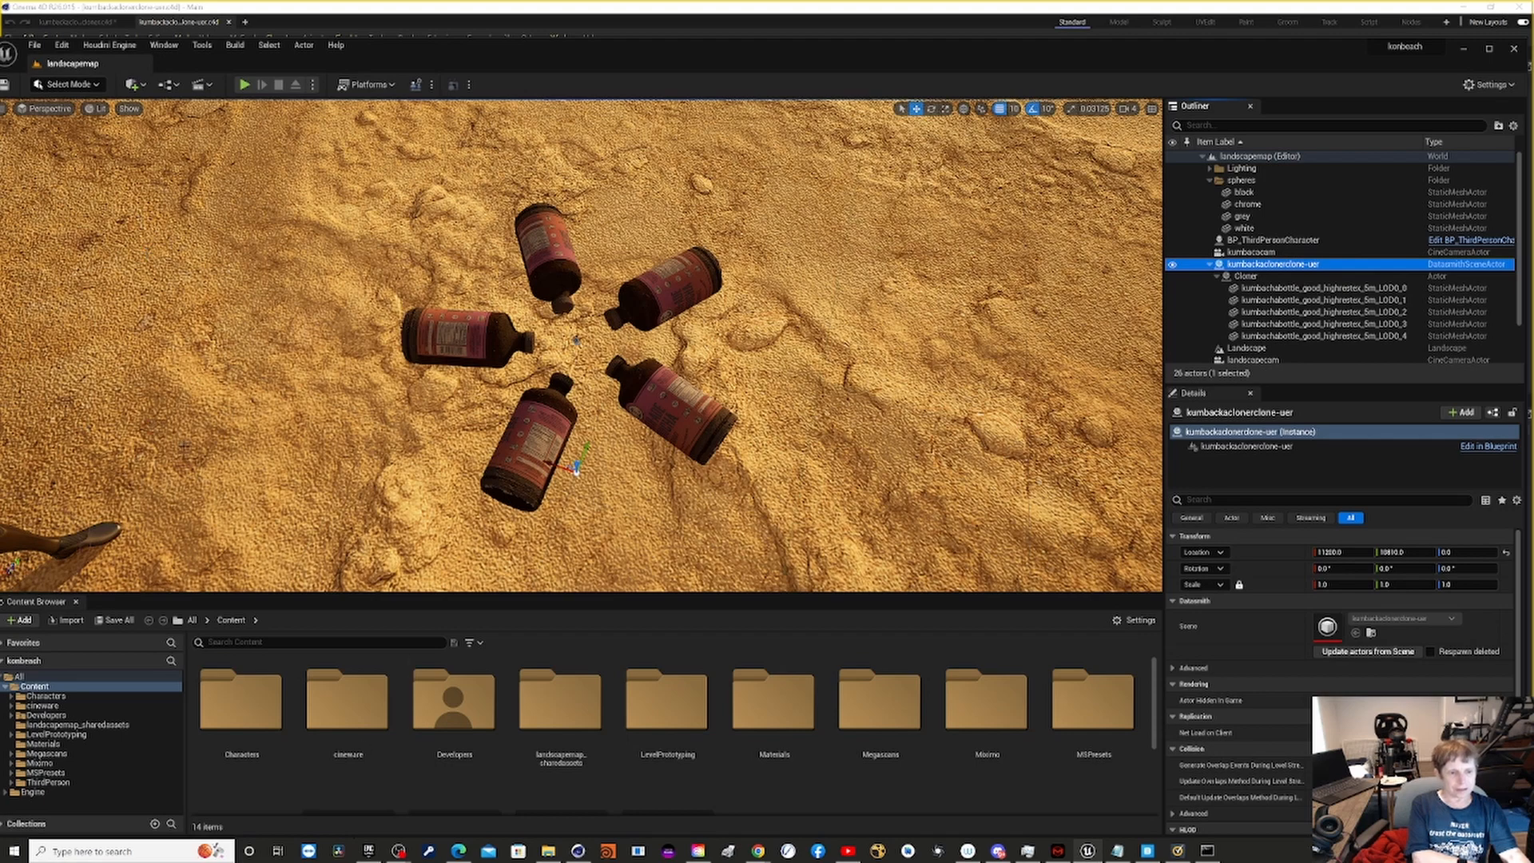
{"action": "right_click_drag", "start_coordinate": [580, 345], "coordinate": [594, 271]}
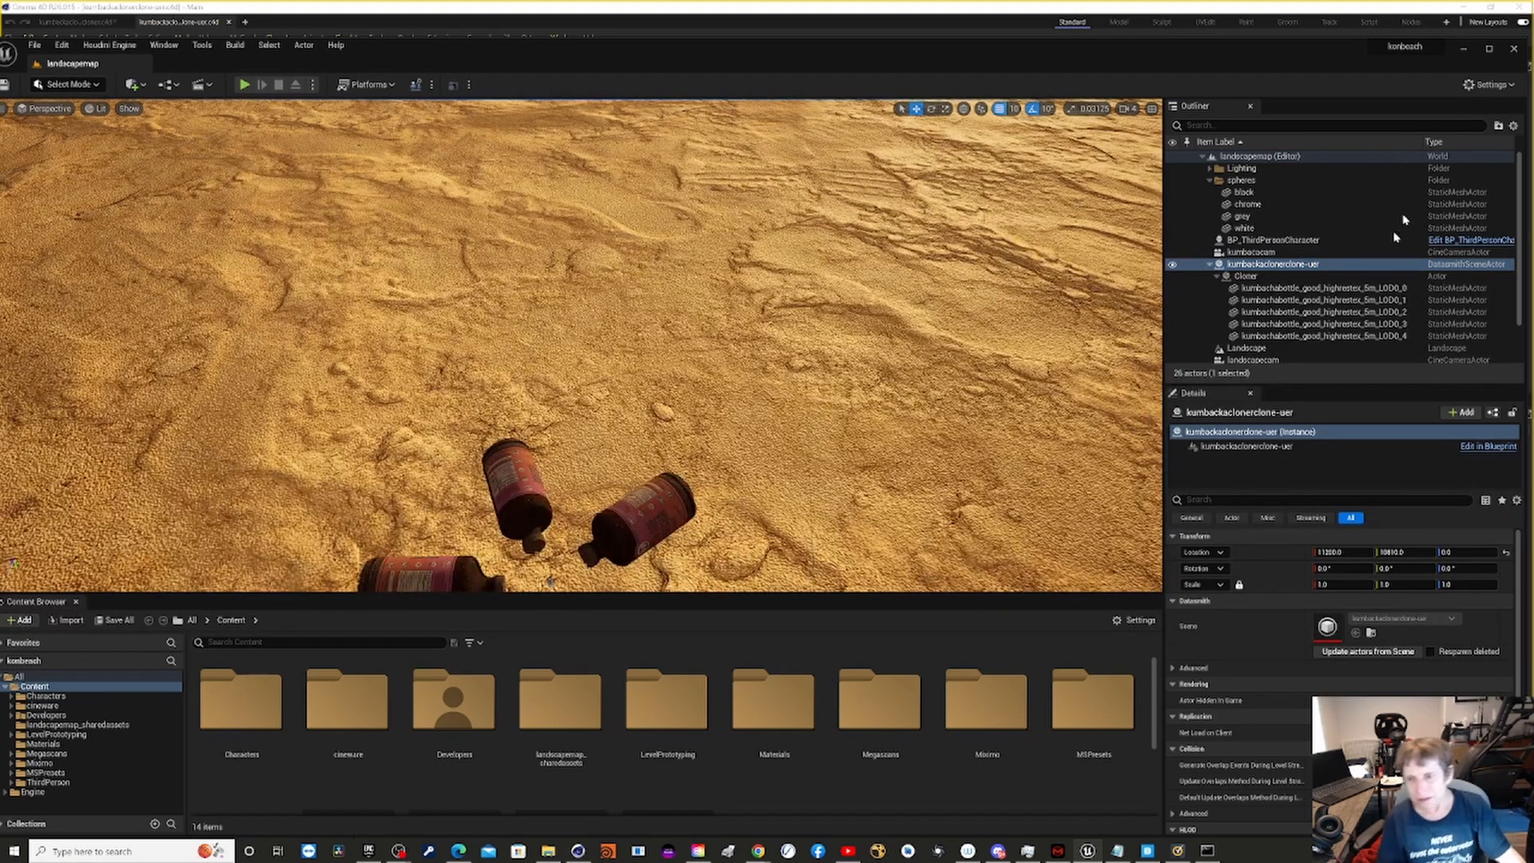
{"action": "left_click", "coordinate": [1273, 361]}
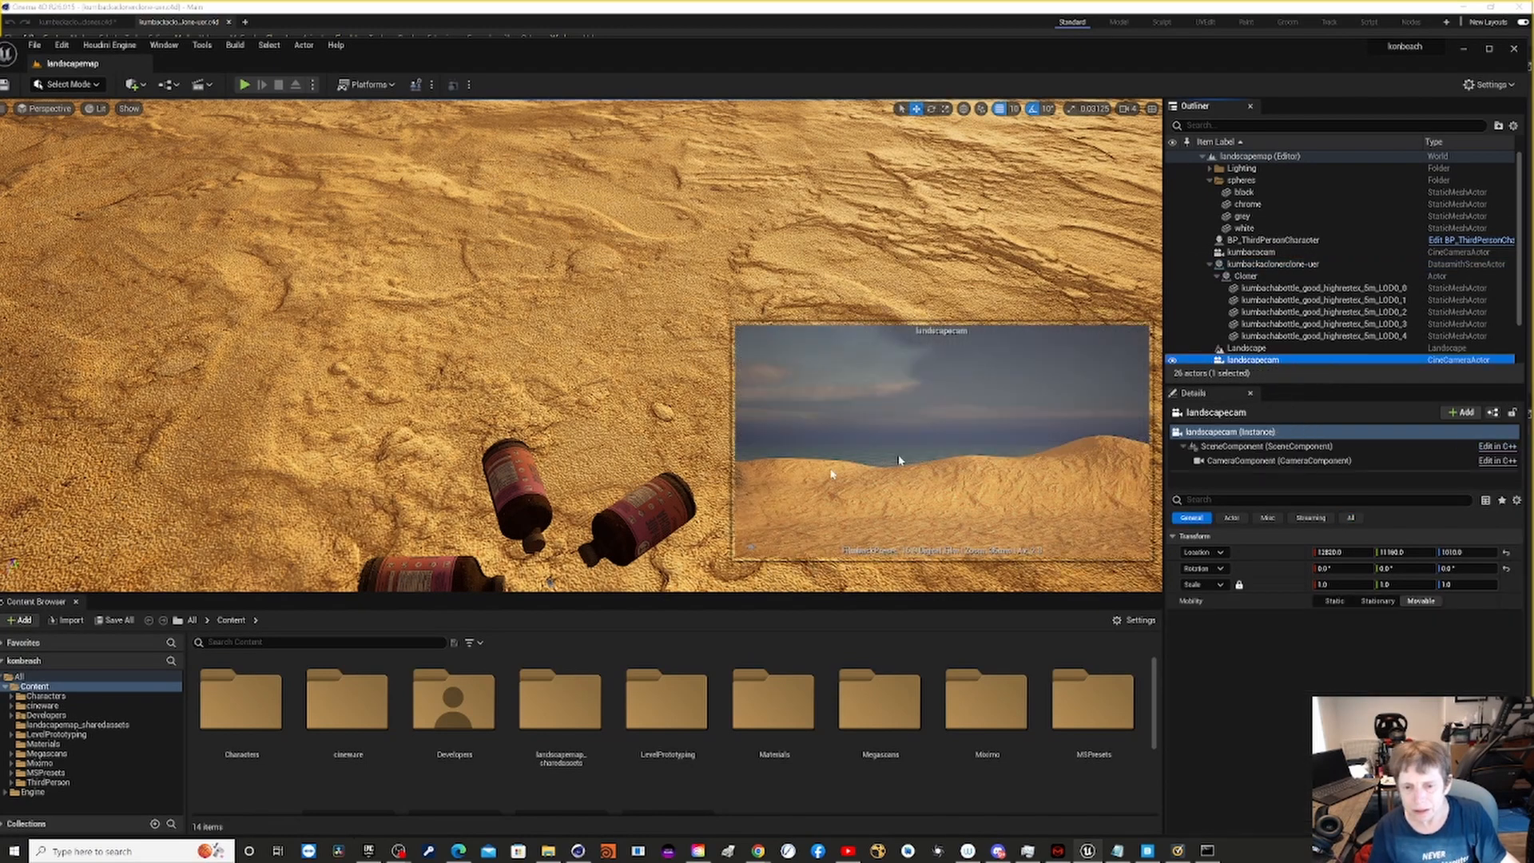
{"action": "left_click", "coordinate": [1246, 253]}
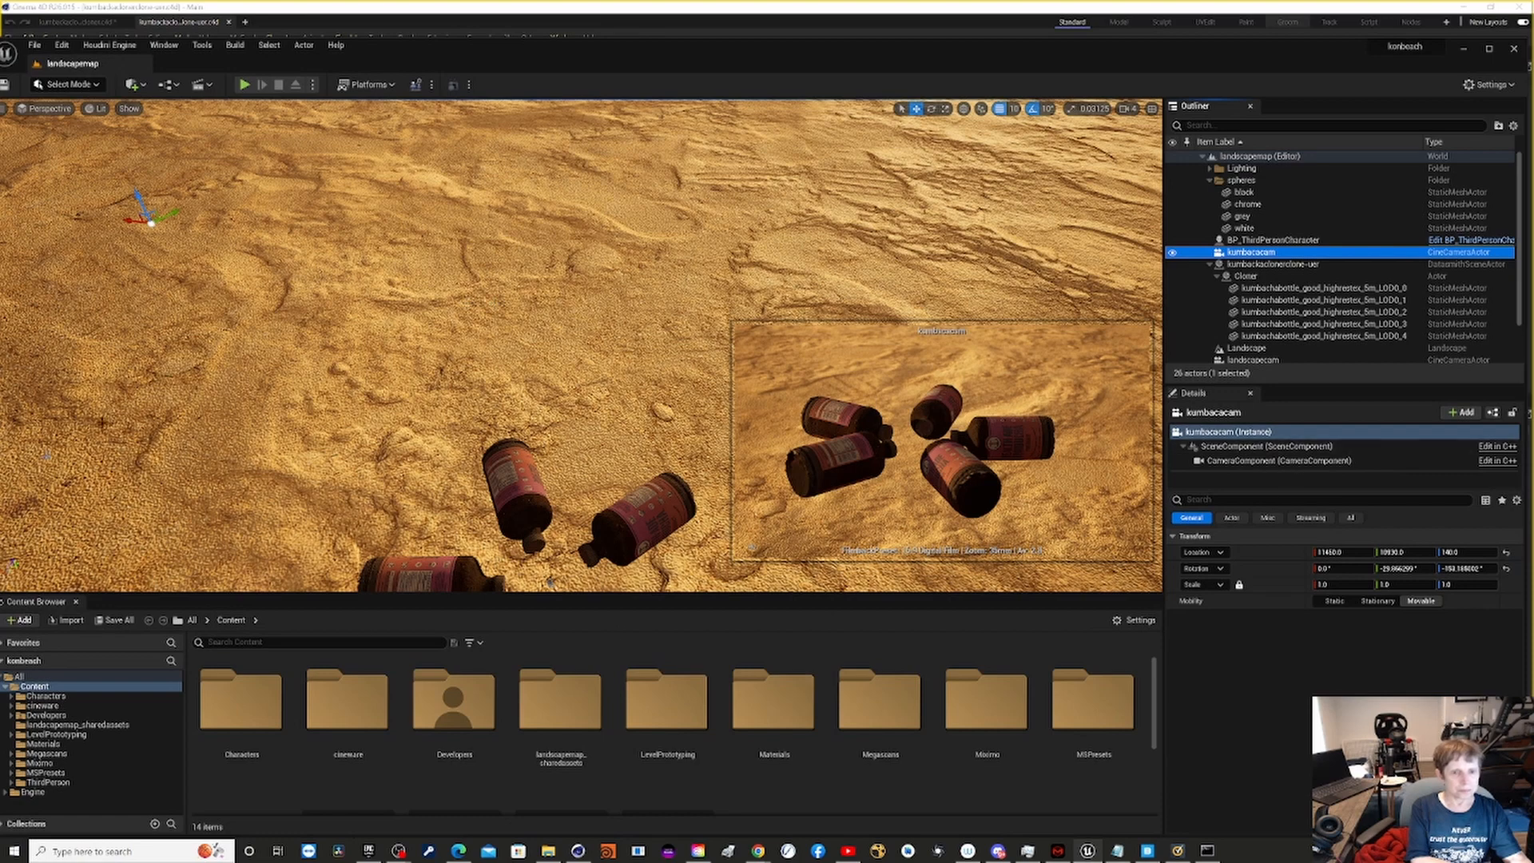
- Switch to the recent virtualproduction project and accept the editor restart
{"action": "left_click", "coordinate": [32, 43]}
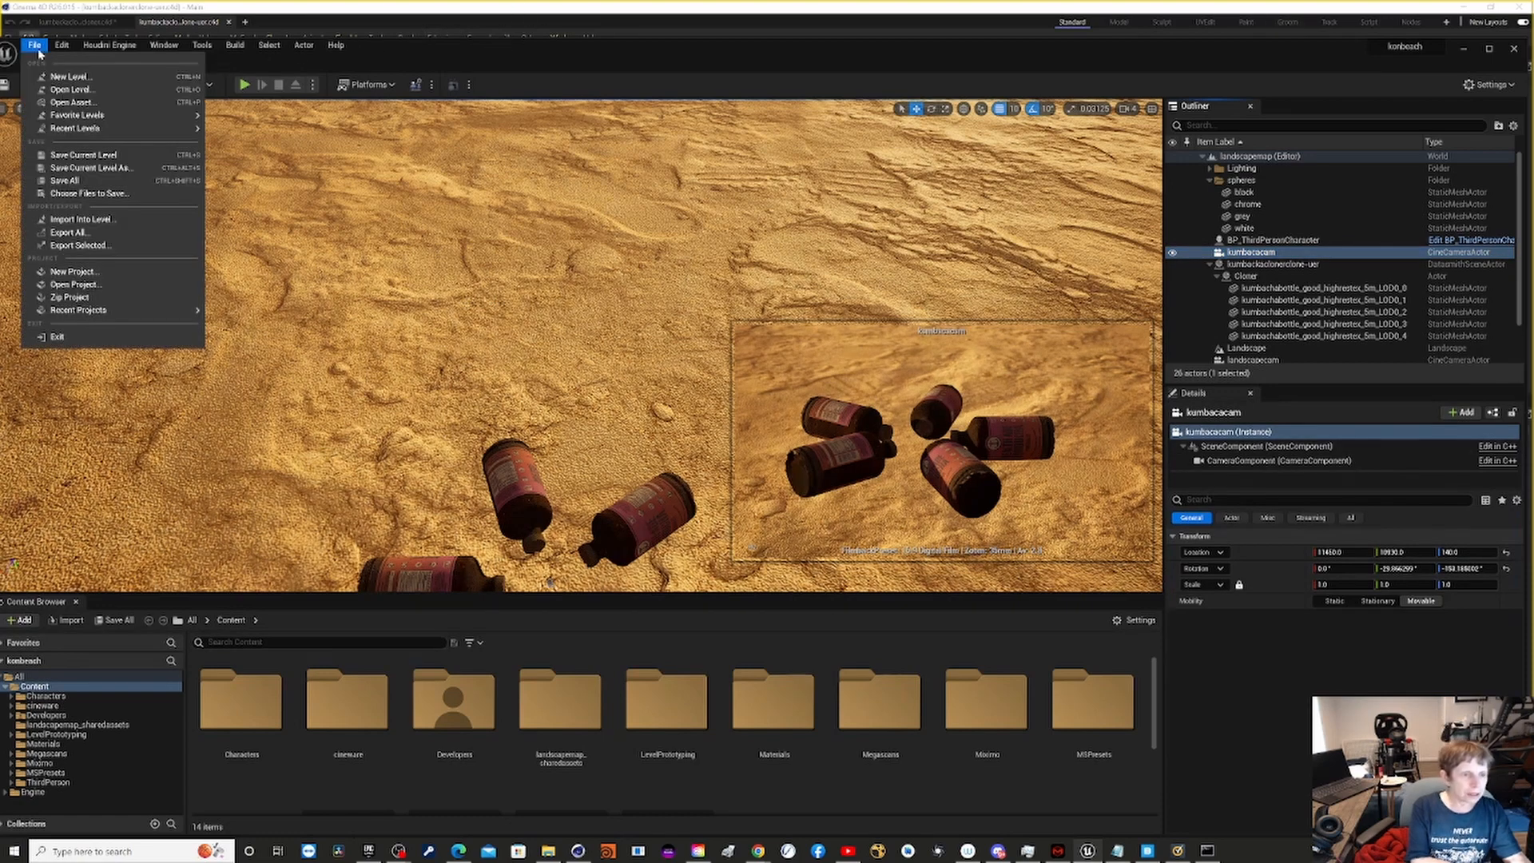
{"action": "mouse_move", "coordinate": [53, 56]}
{"action": "mouse_move", "coordinate": [90, 117]}
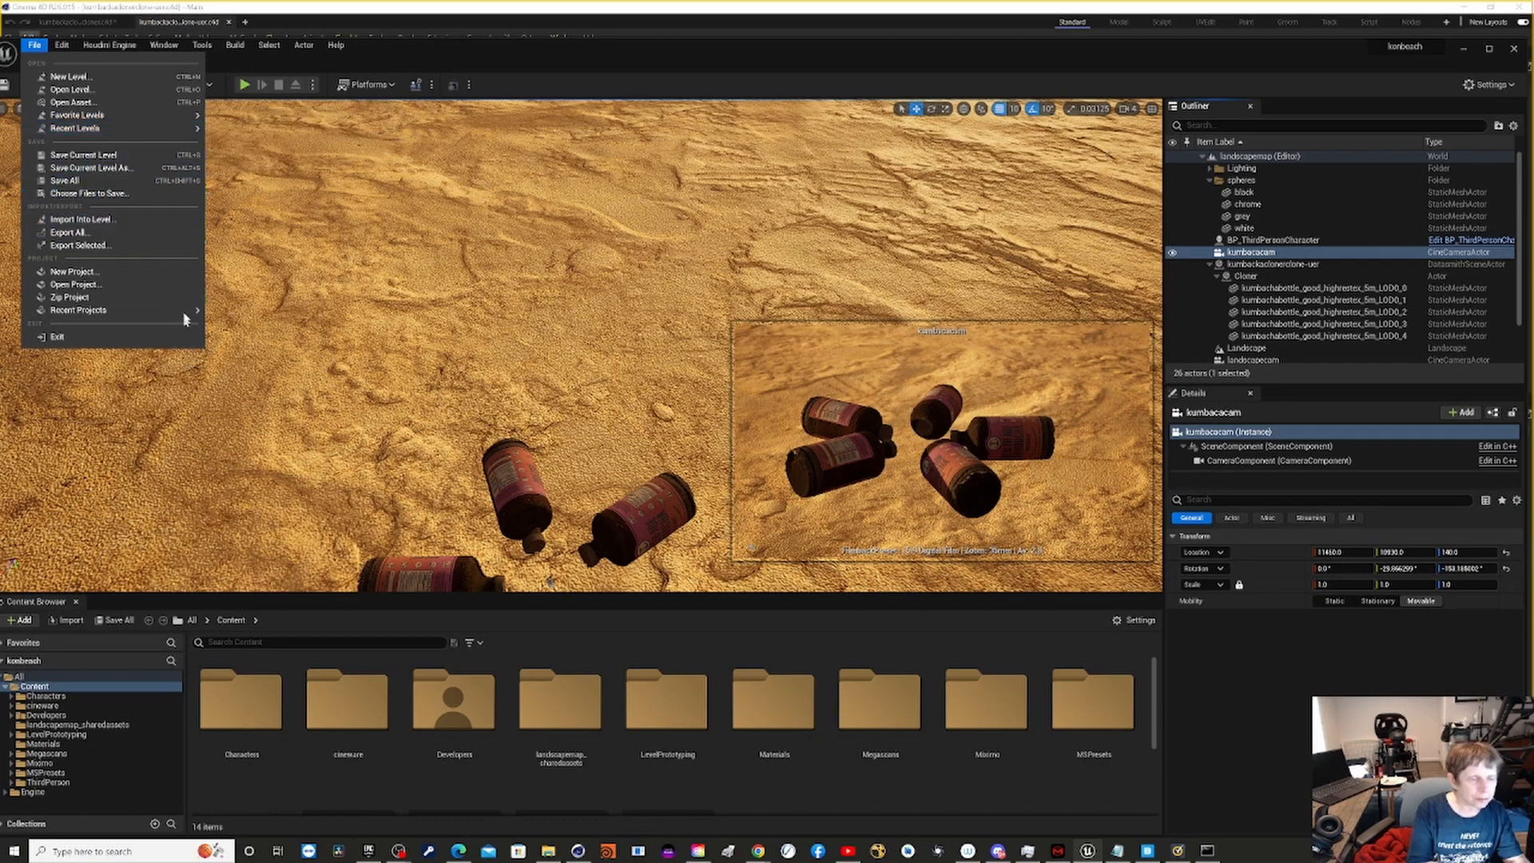
{"action": "mouse_move", "coordinate": [188, 311]}
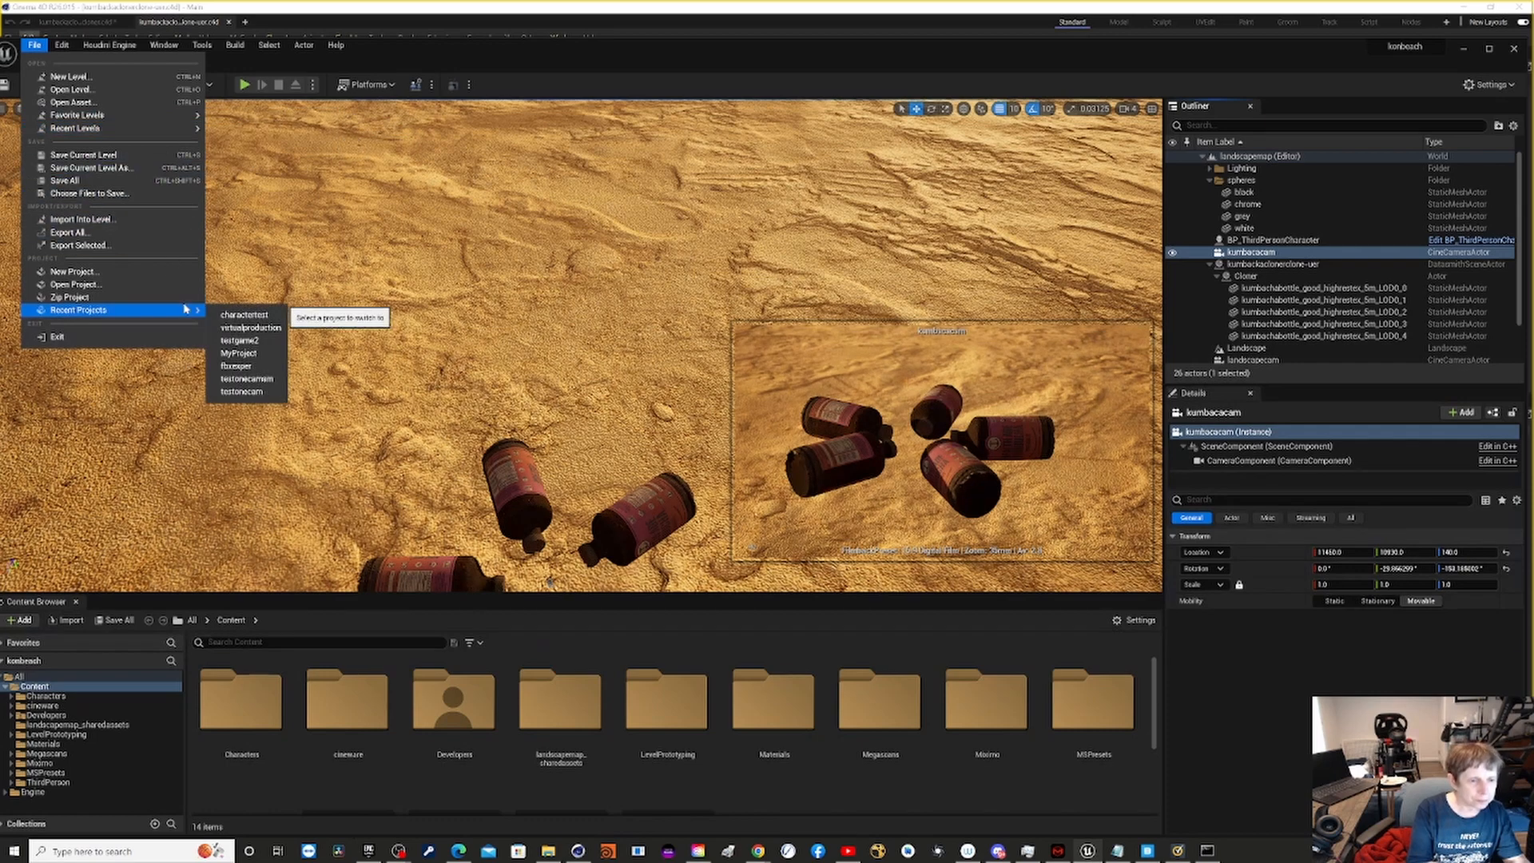
{"action": "left_click", "coordinate": [248, 328]}
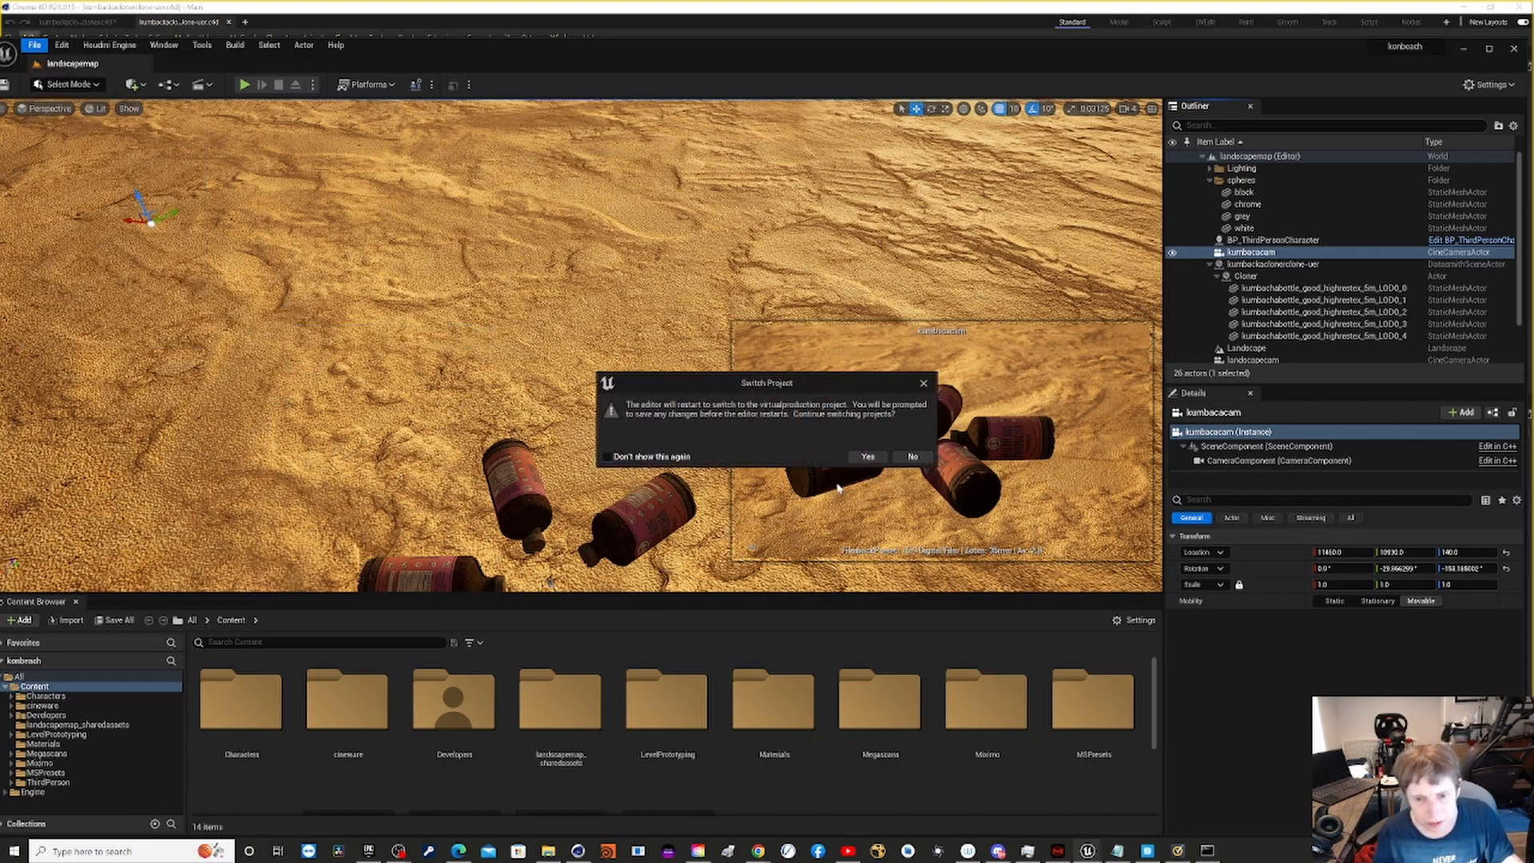
{"action": "left_click", "coordinate": [869, 457]}
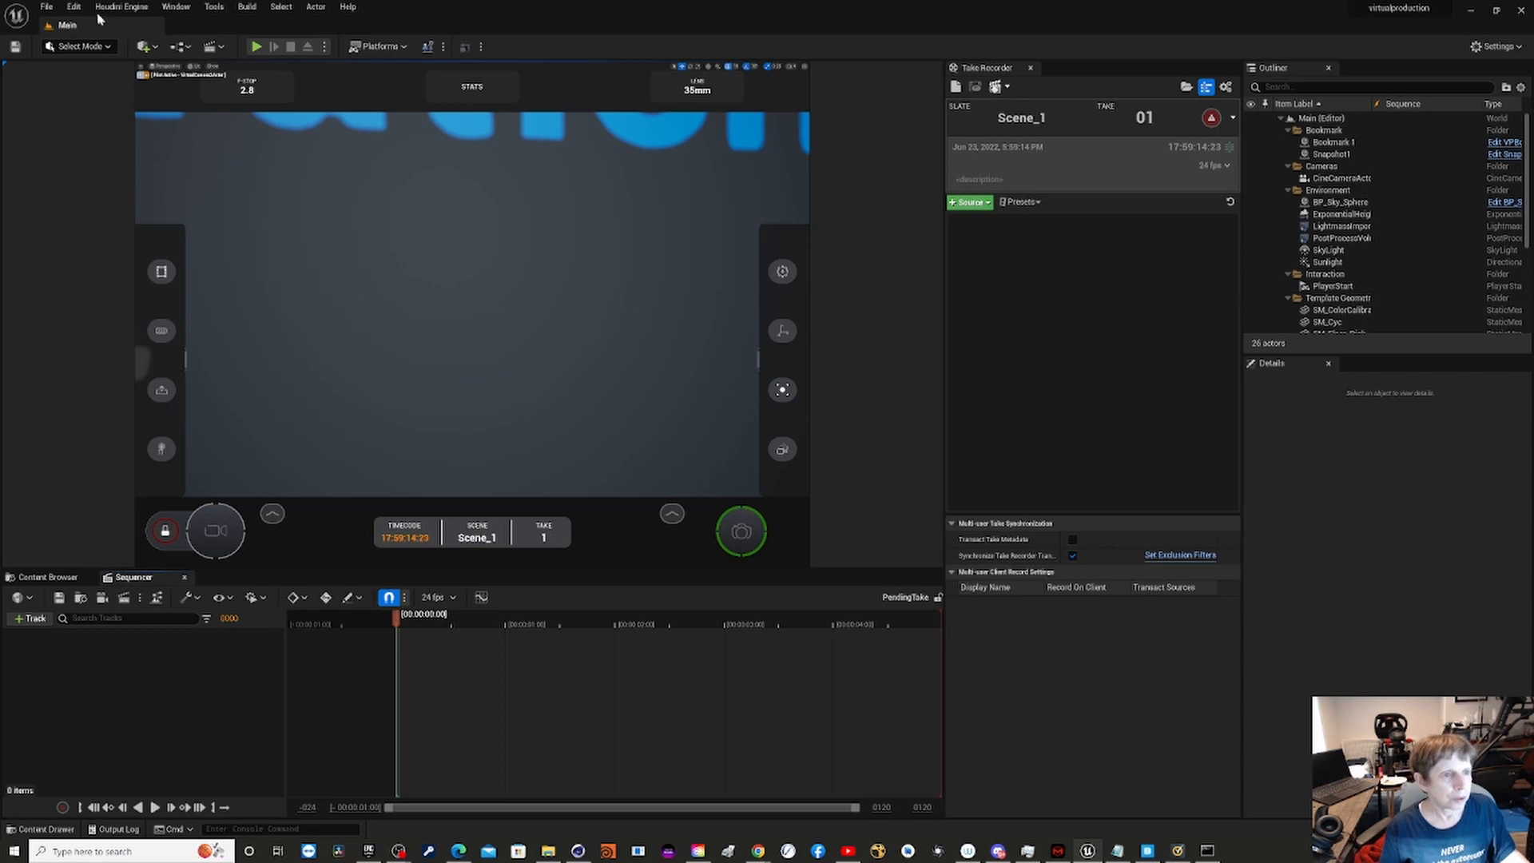
- Open the UDP Messaging plugin page in the virtualproduction project's settings
{"action": "left_click", "coordinate": [47, 8]}
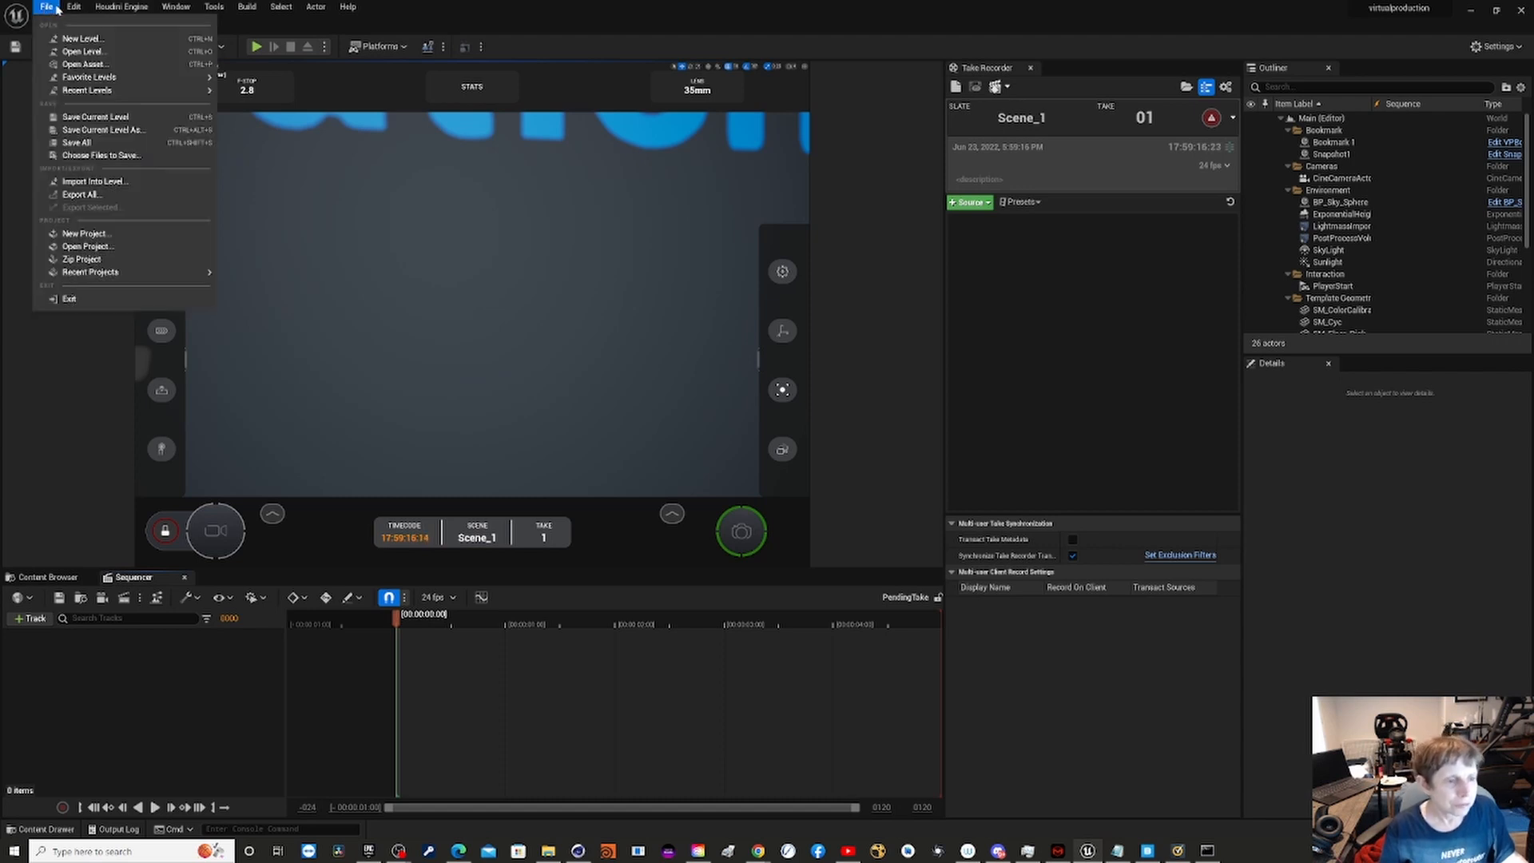
{"action": "mouse_move", "coordinate": [72, 6]}
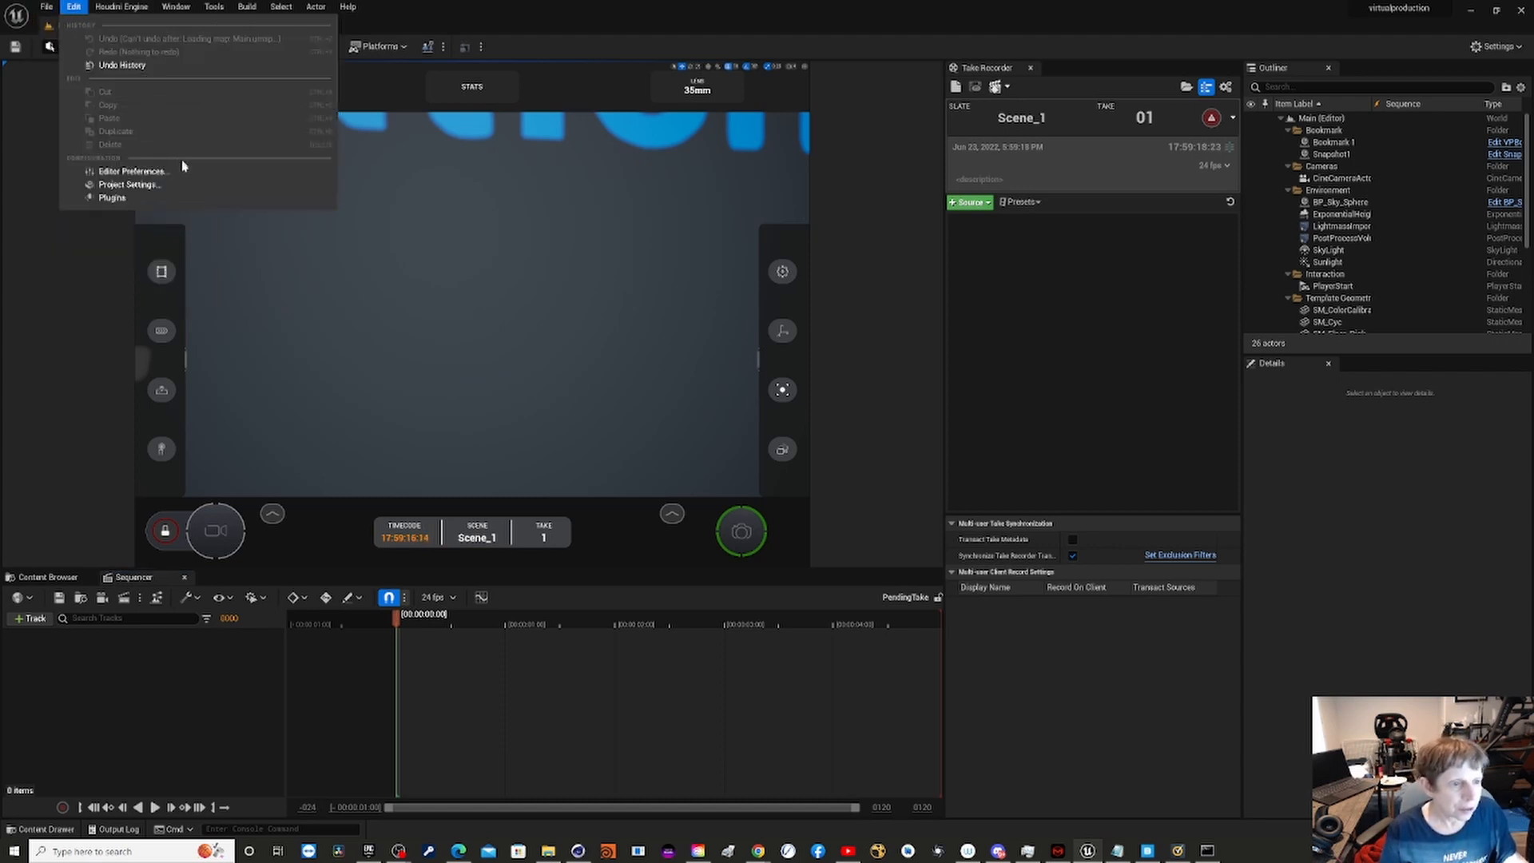
{"action": "left_click", "coordinate": [190, 186]}
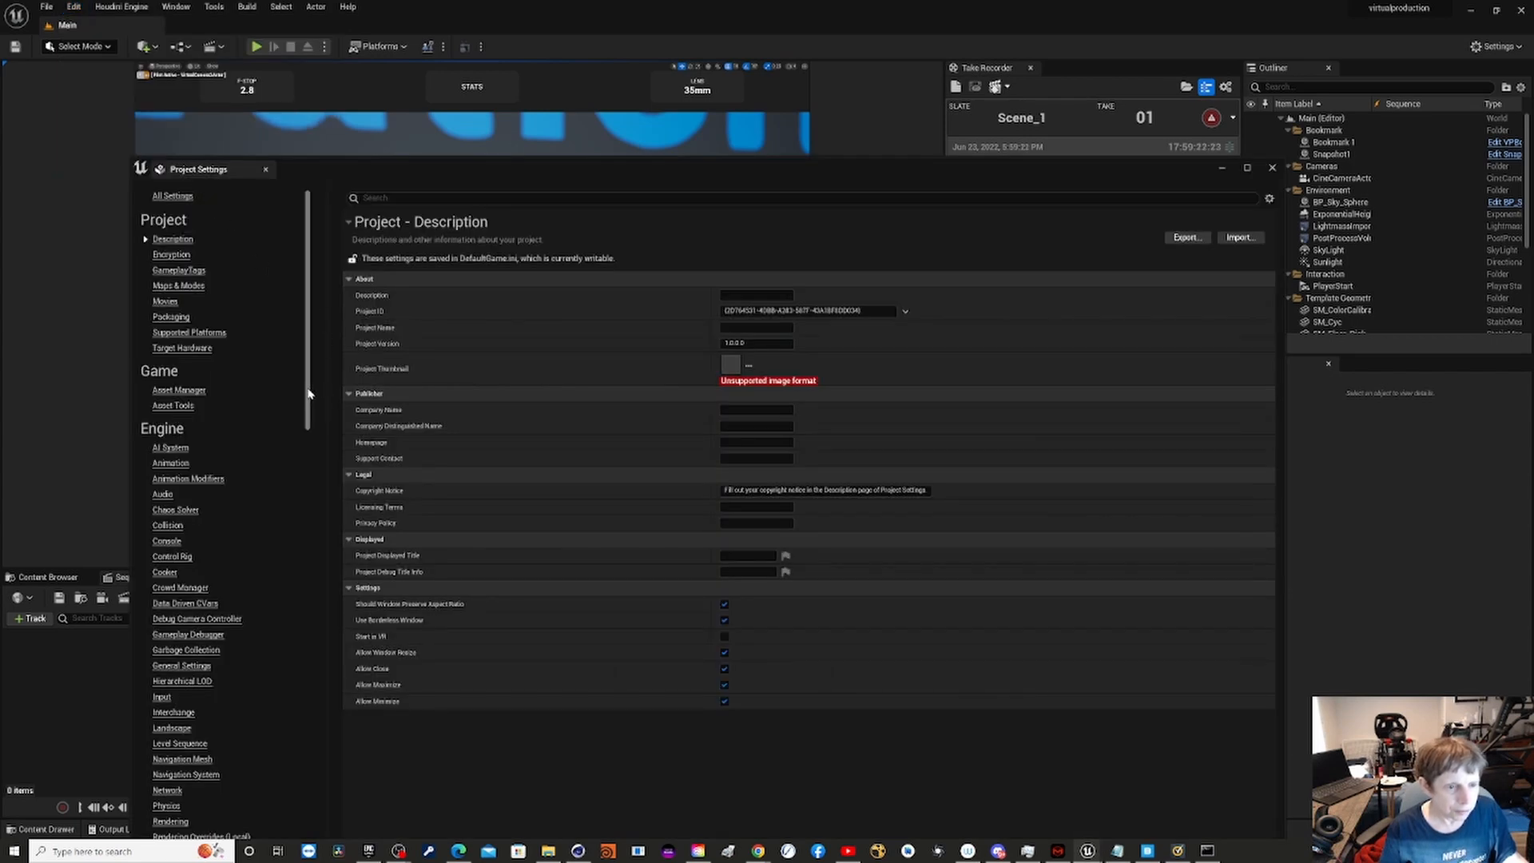
{"action": "left_click_drag", "start_coordinate": [316, 387], "coordinate": [314, 840]}
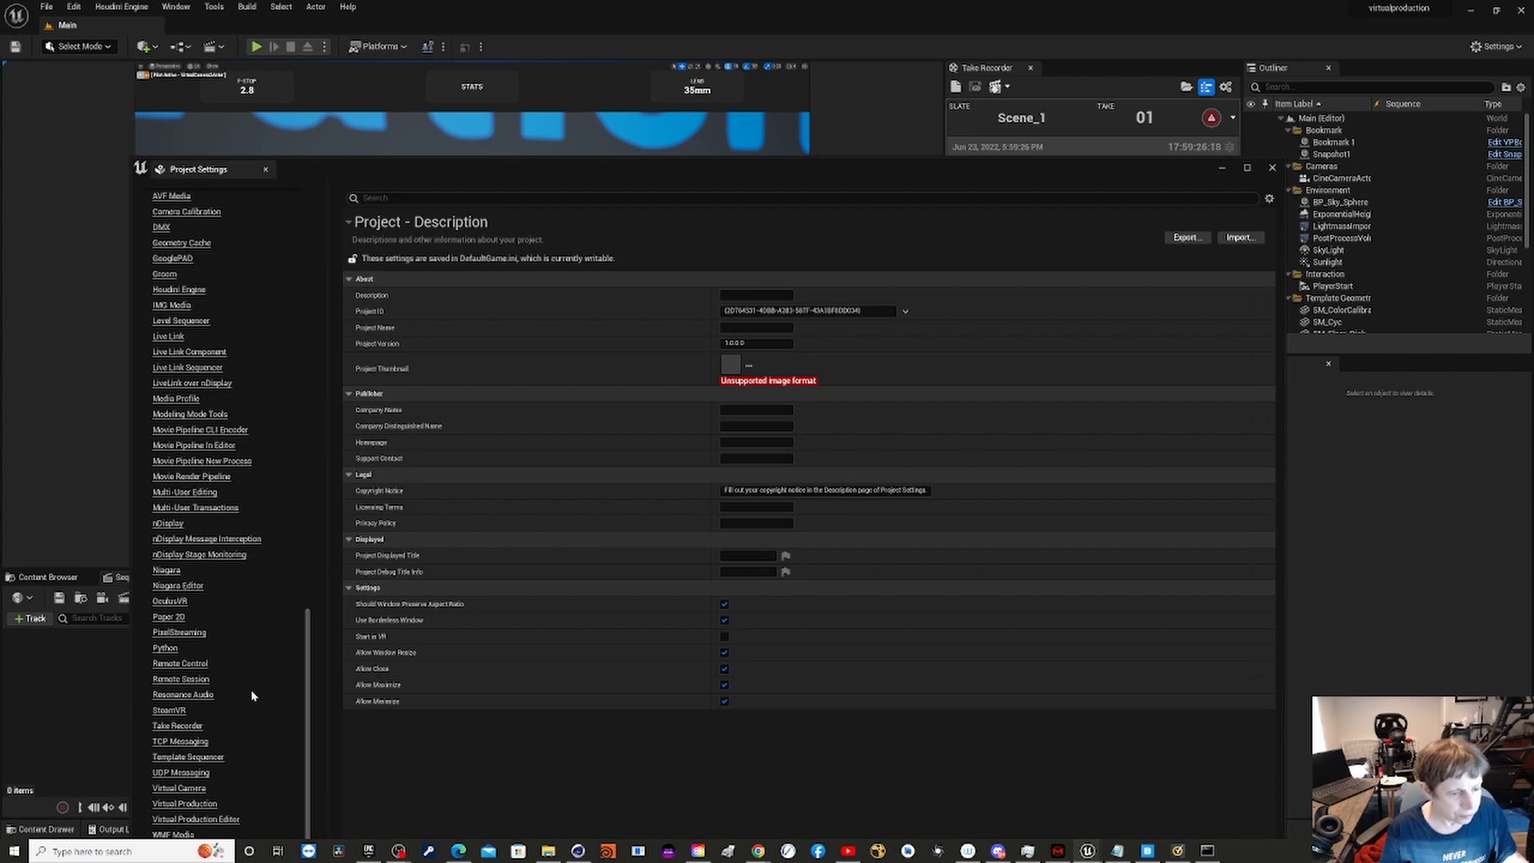
{"action": "left_click", "coordinate": [199, 774]}
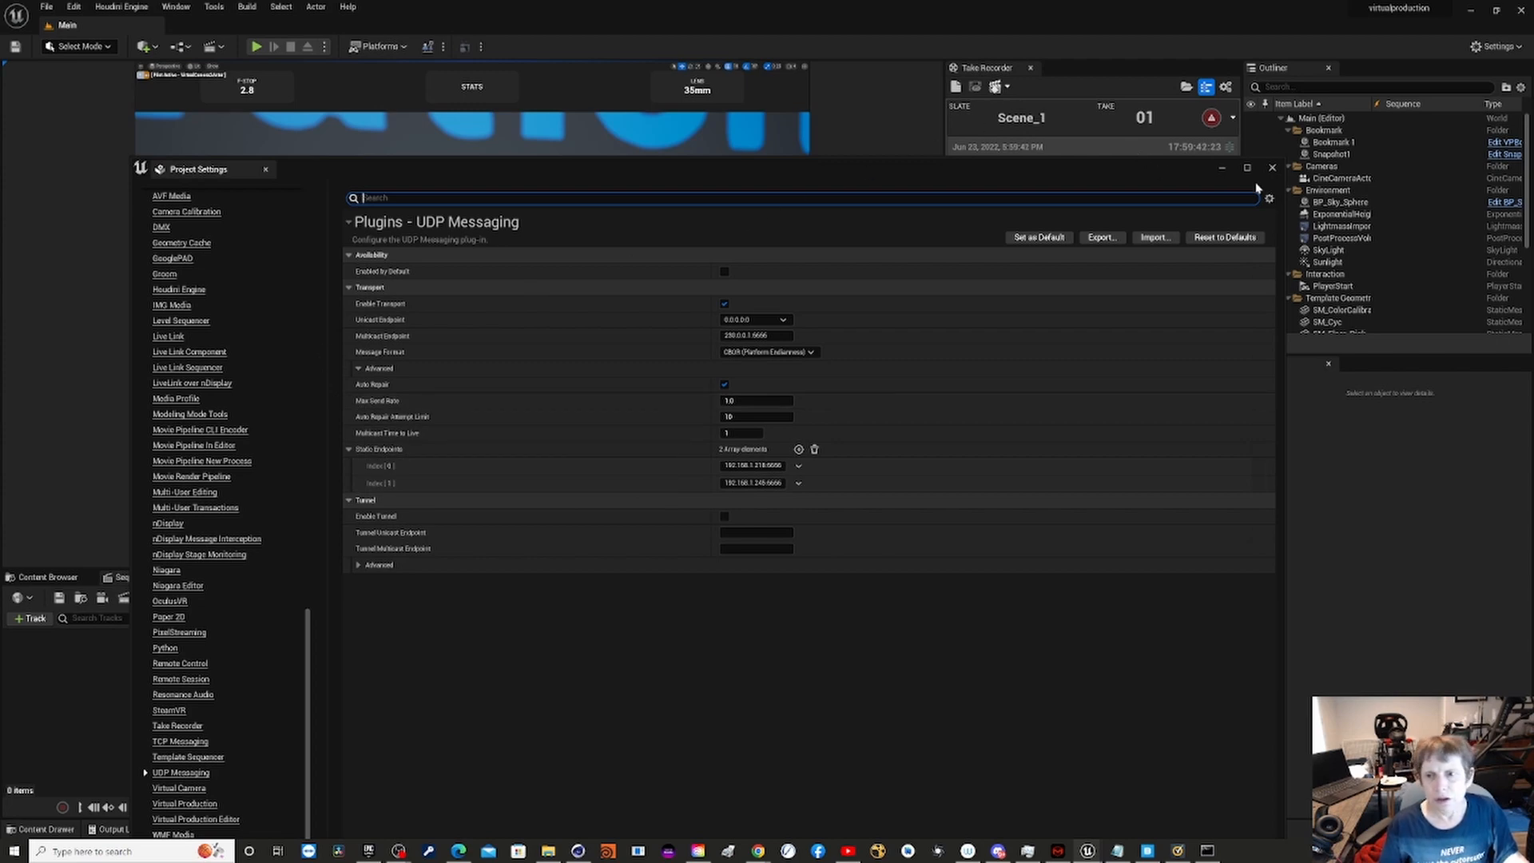
- Close the Project Settings window to return to the virtualproduction level editor
{"action": "left_click", "coordinate": [1272, 169]}
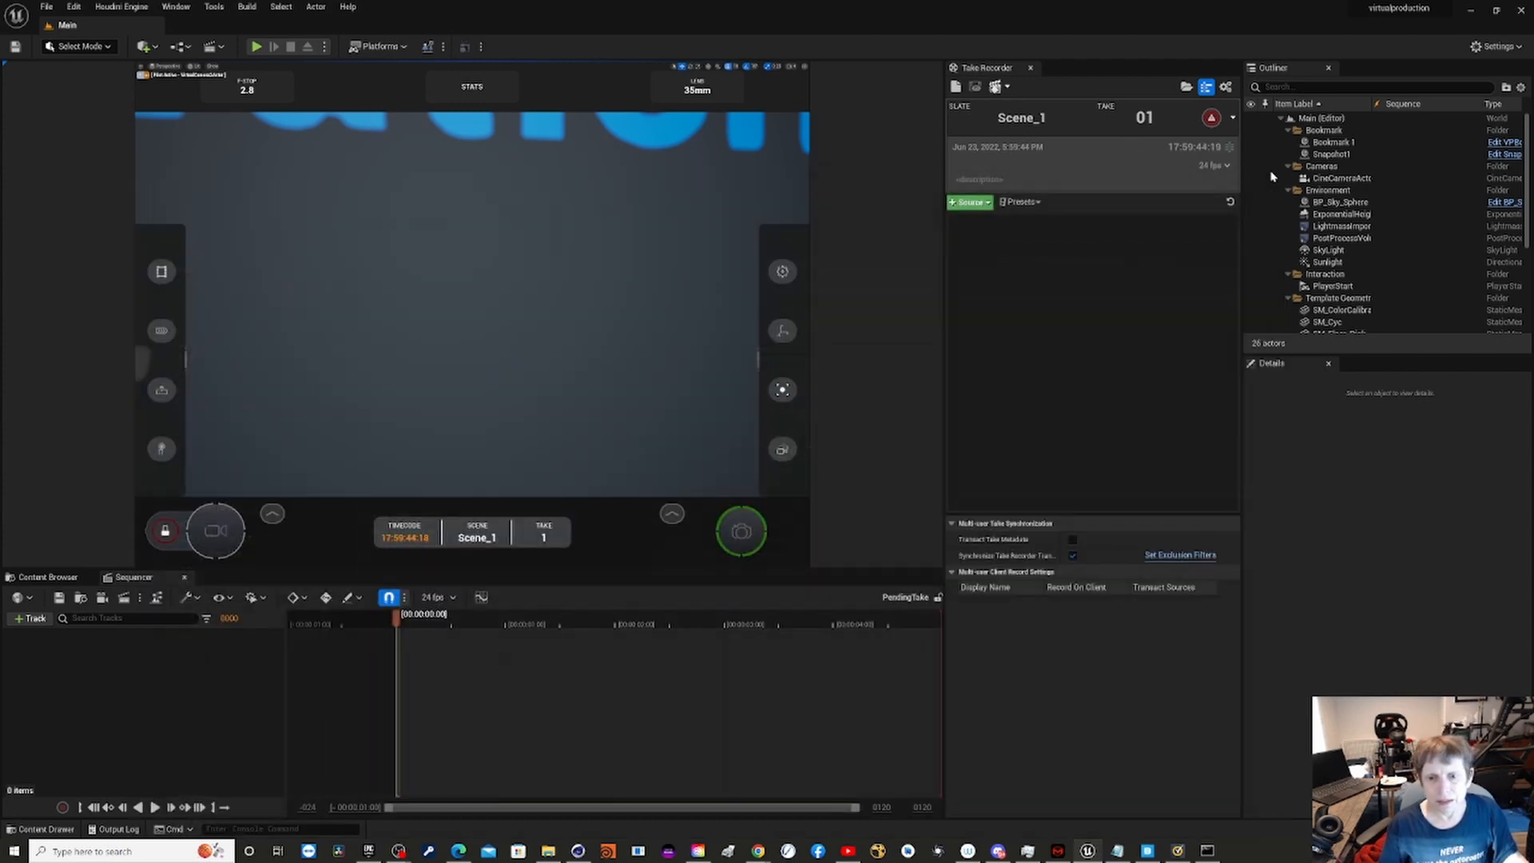
{"action": "left_click", "coordinate": [177, 7]}
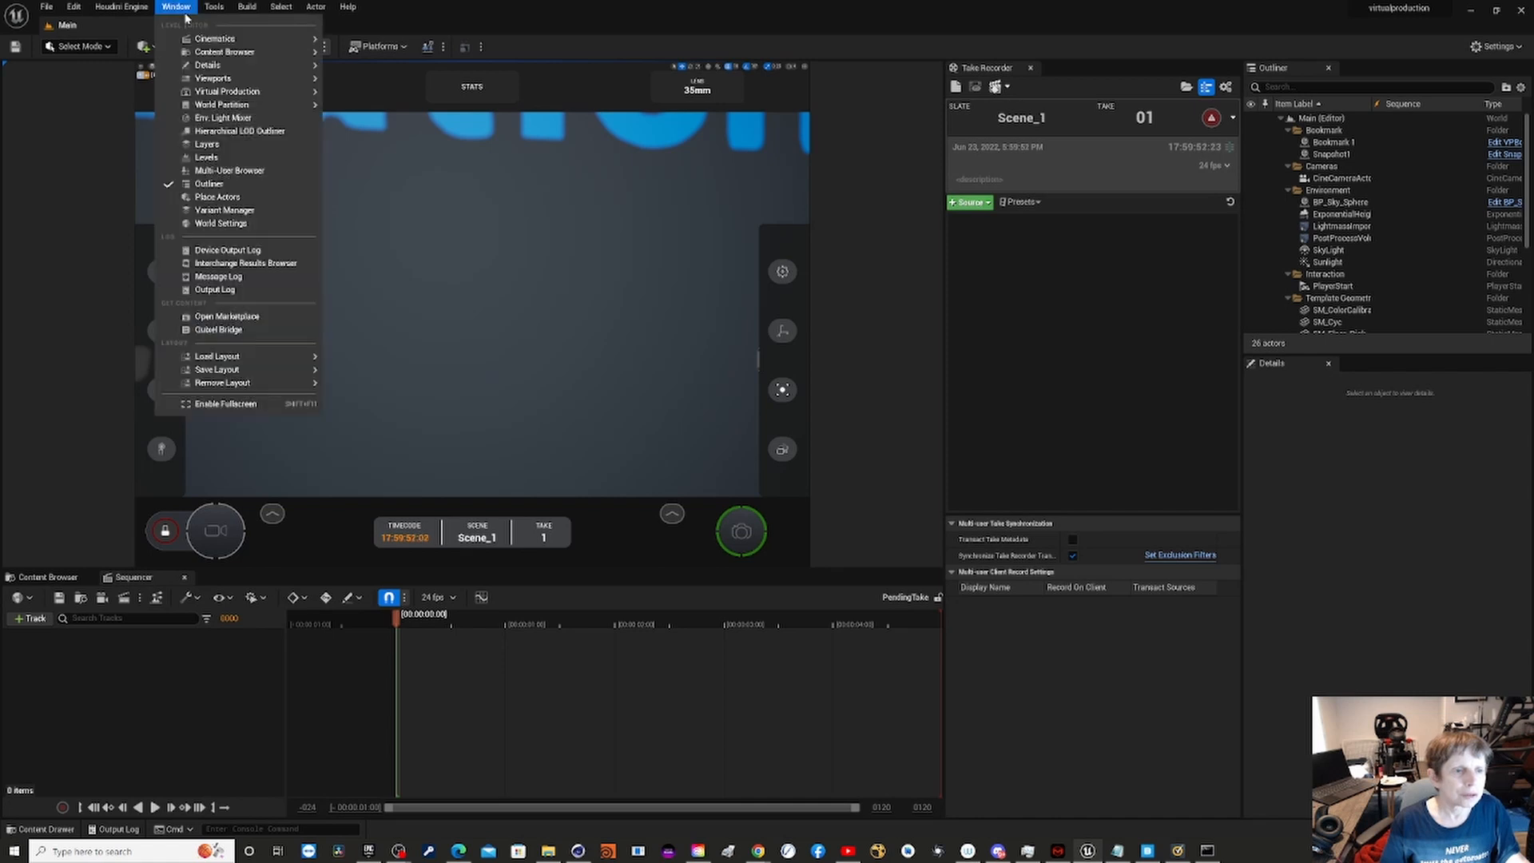
{"action": "mouse_move", "coordinate": [275, 93]}
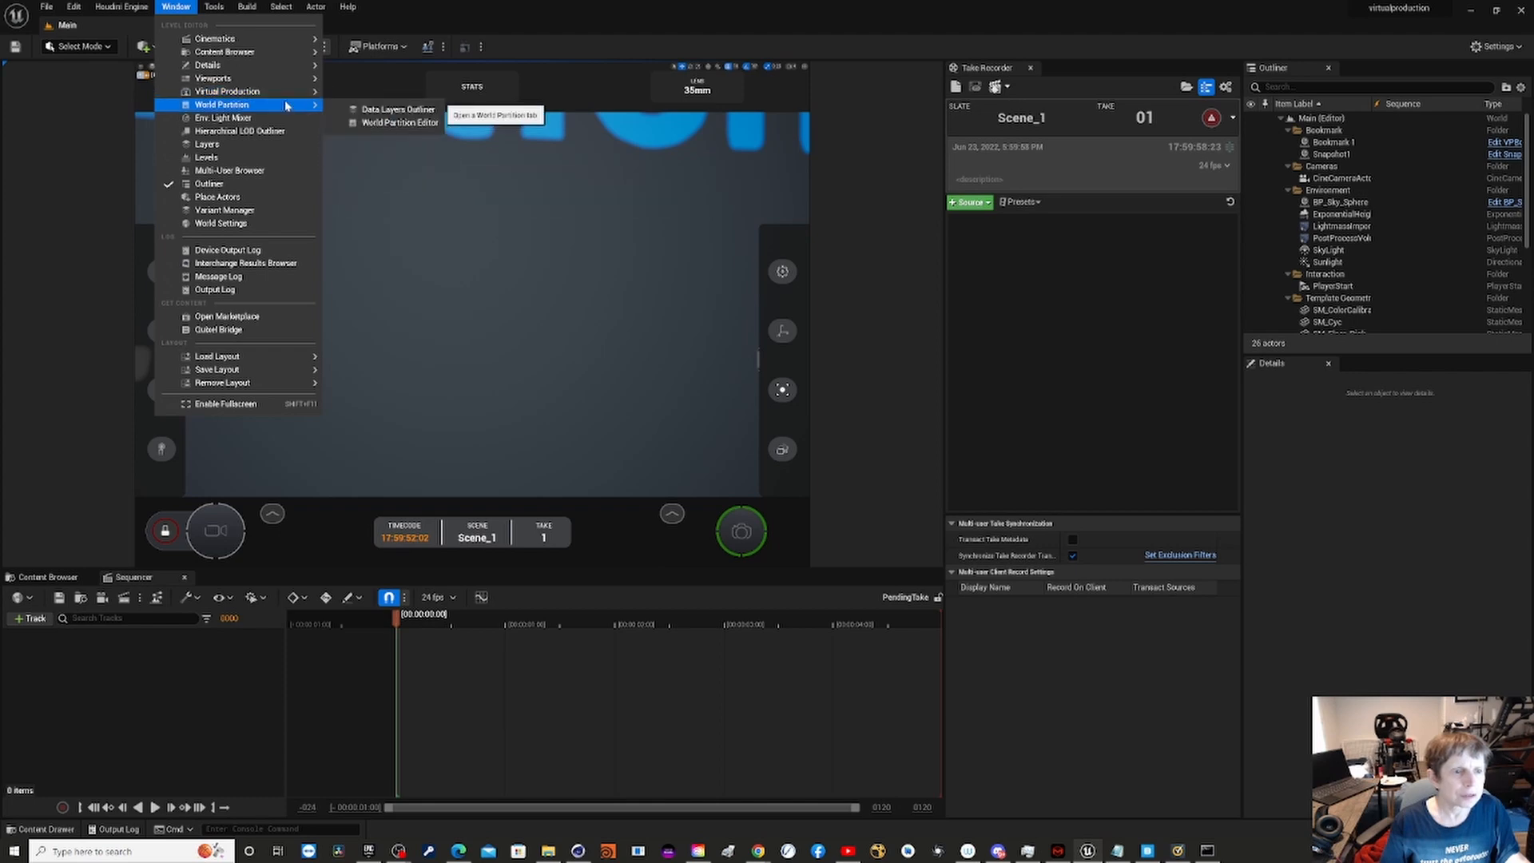
{"action": "mouse_move", "coordinate": [102, 8]}
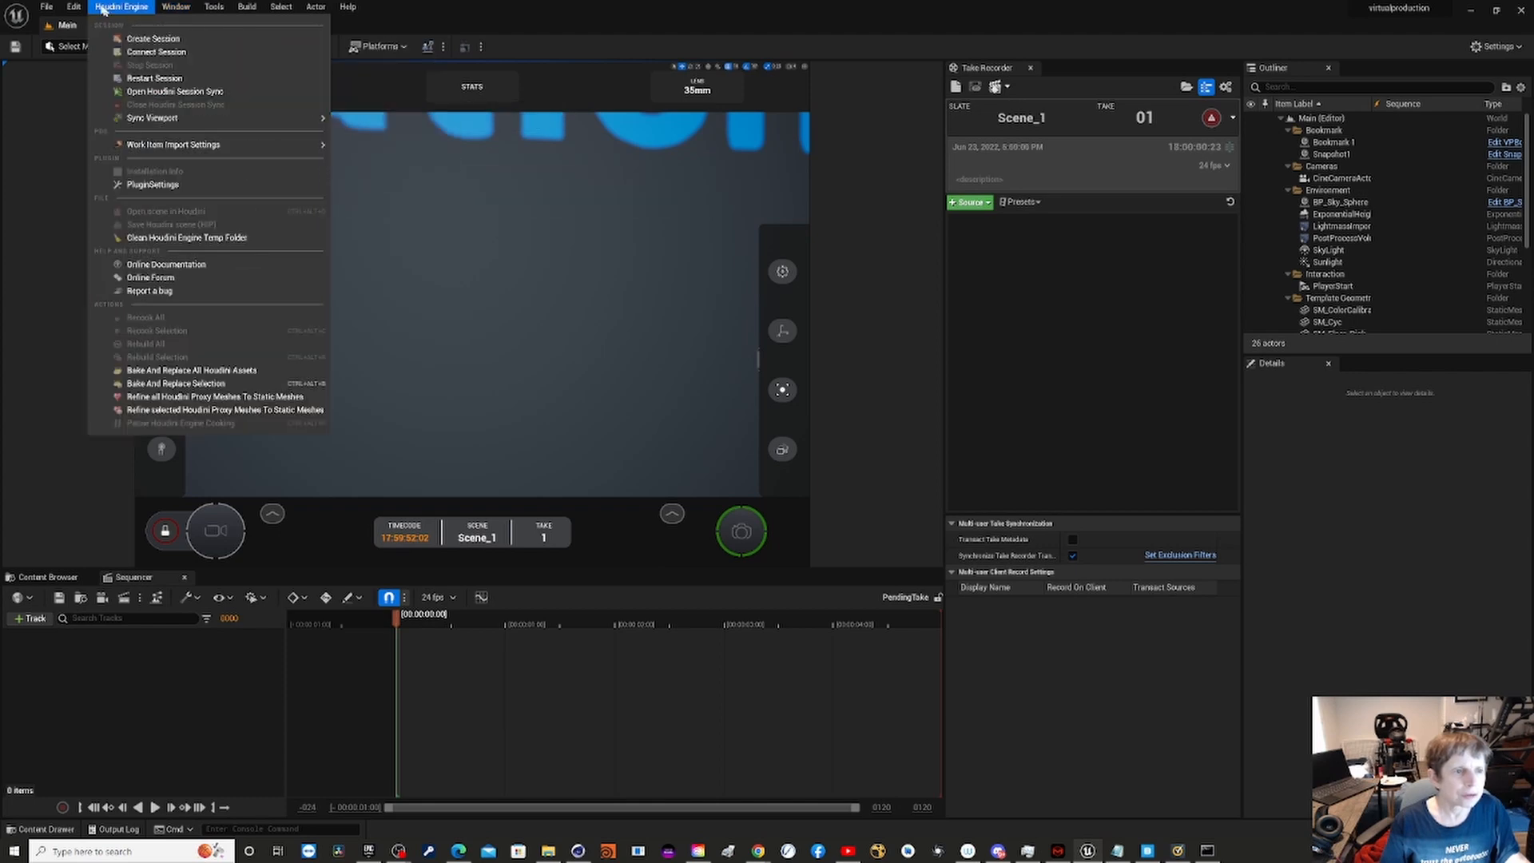
{"action": "mouse_move", "coordinate": [226, 8]}
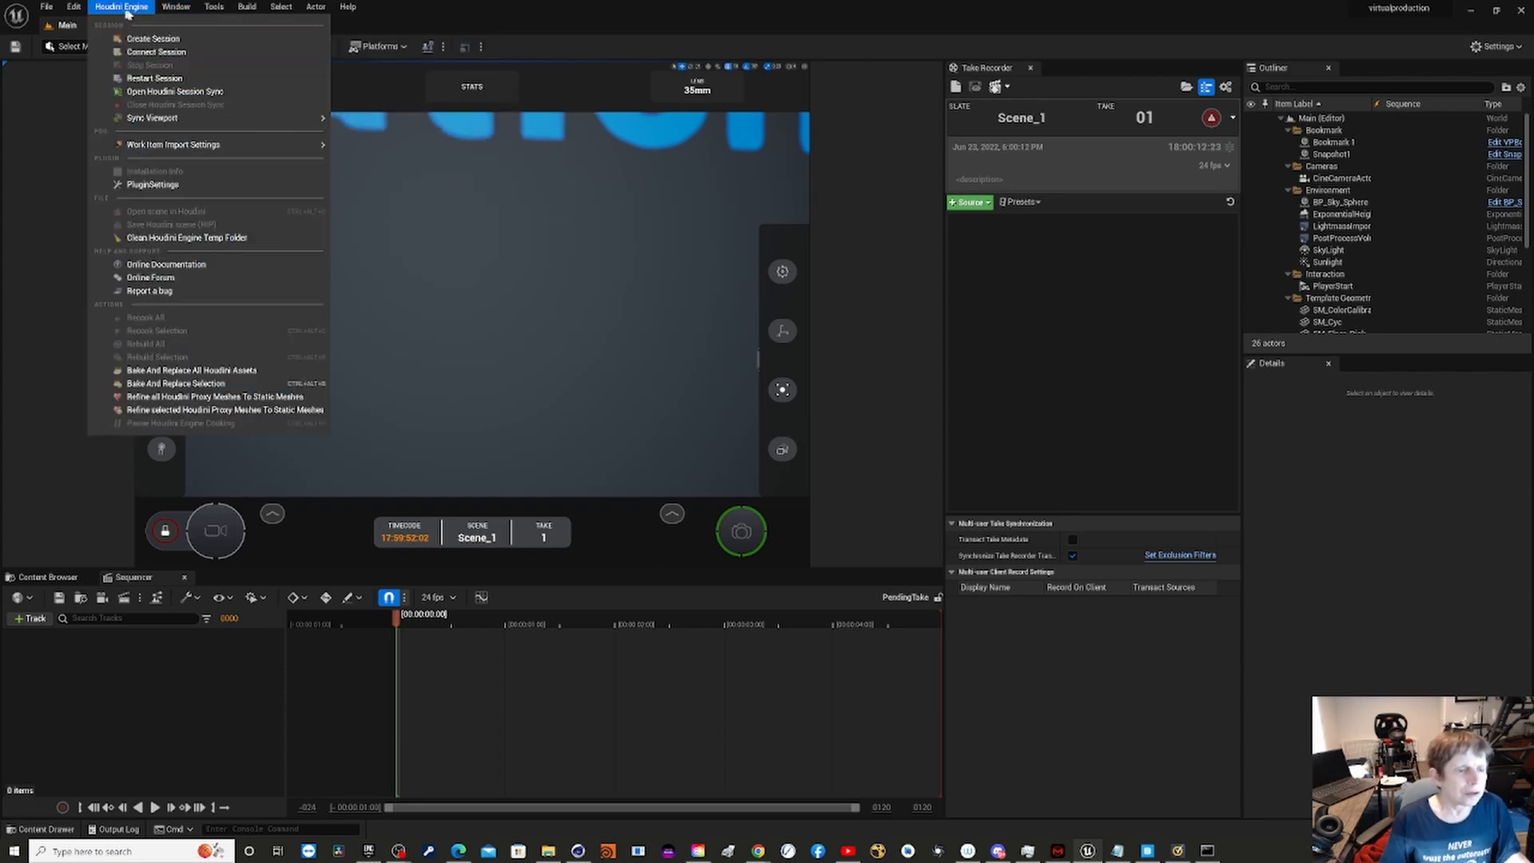
{"action": "left_click", "coordinate": [62, 104]}
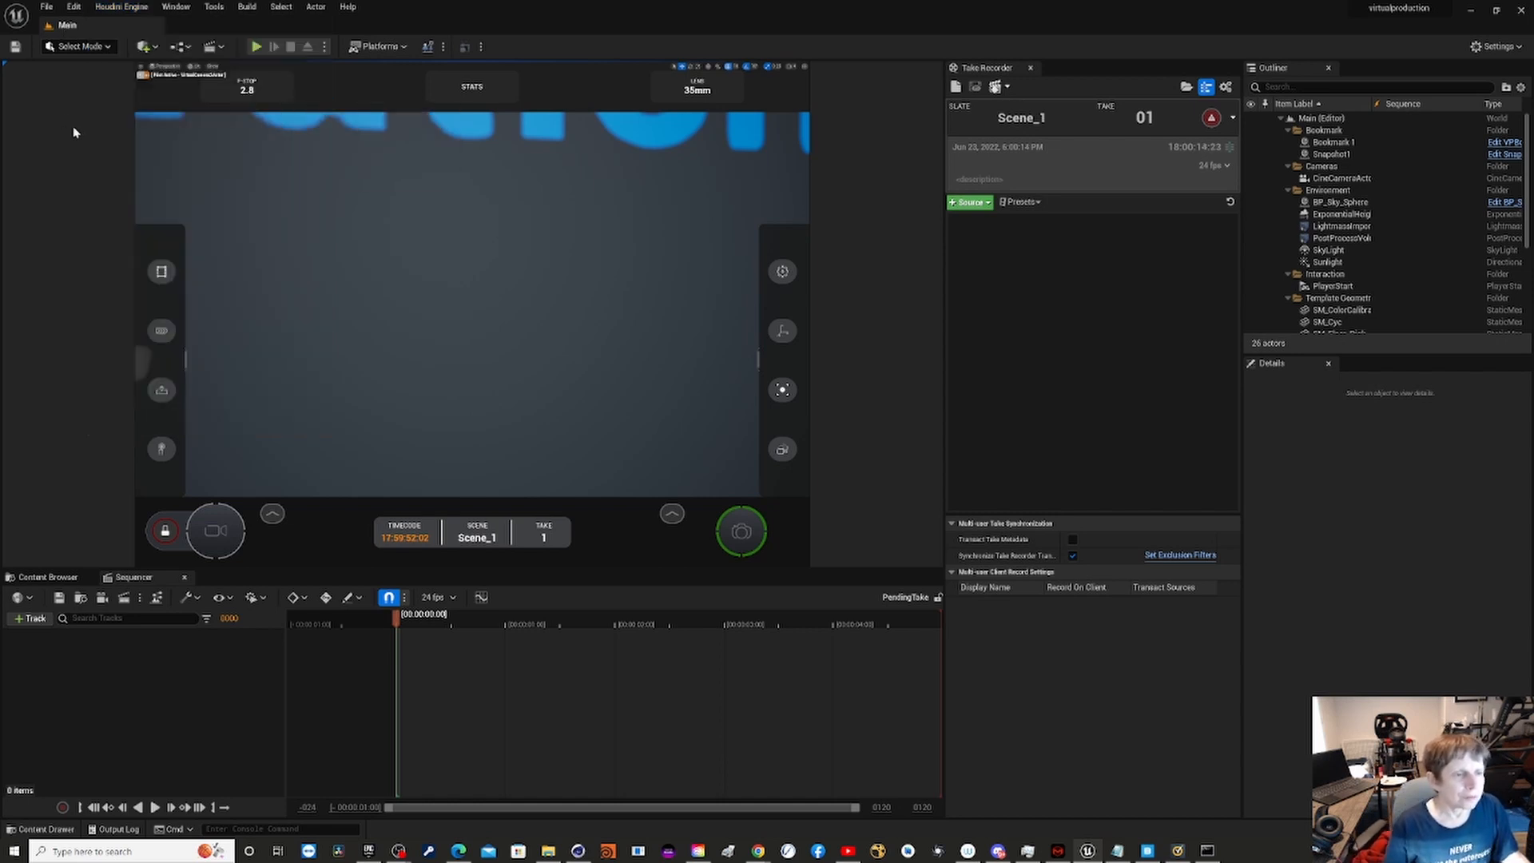
{"action": "left_click", "coordinate": [148, 48]}
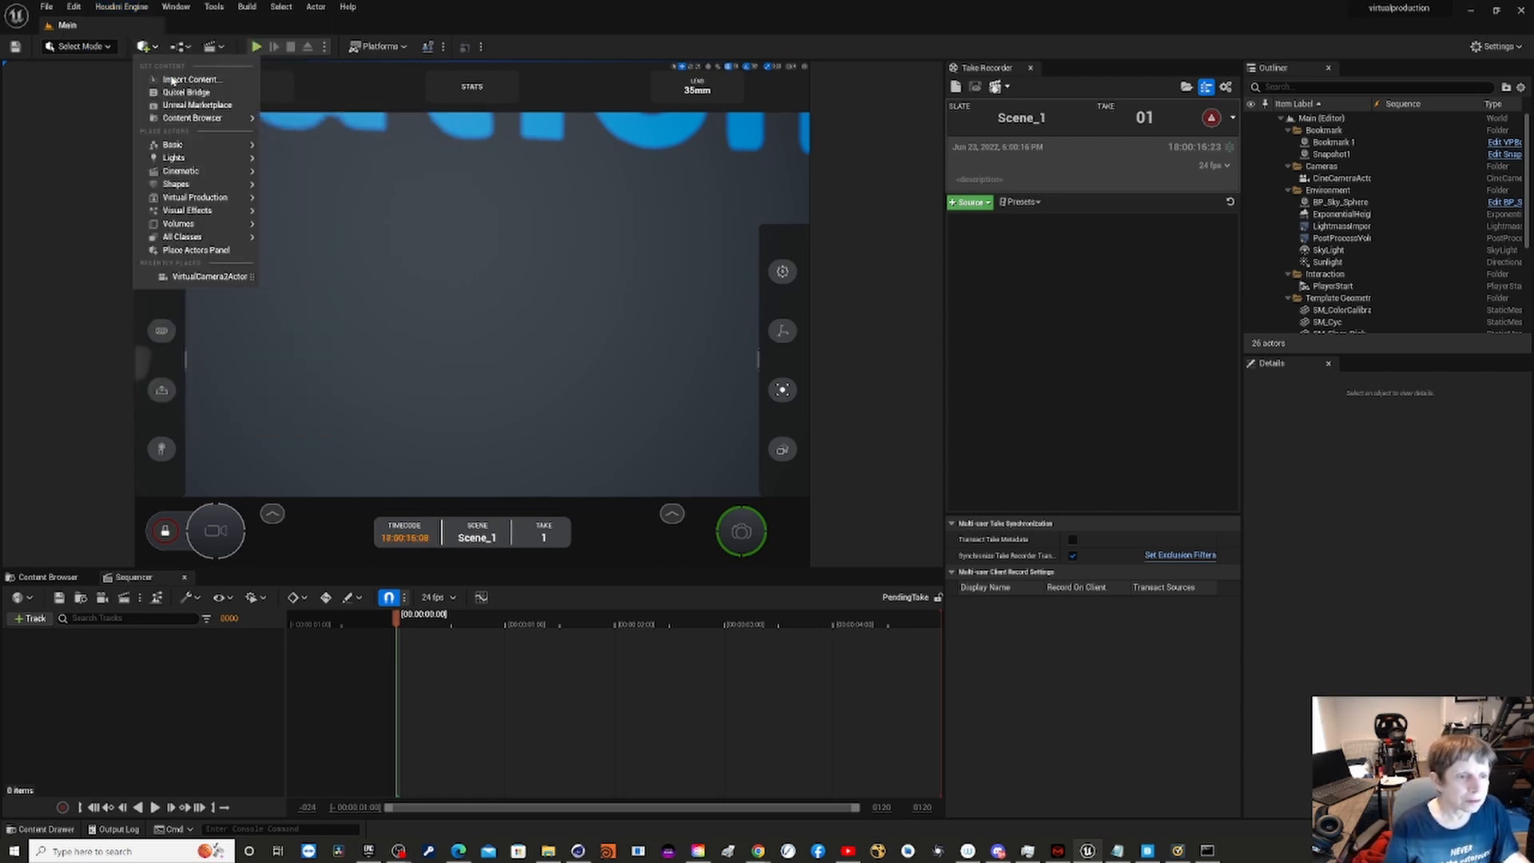
{"action": "mouse_move", "coordinate": [250, 209]}
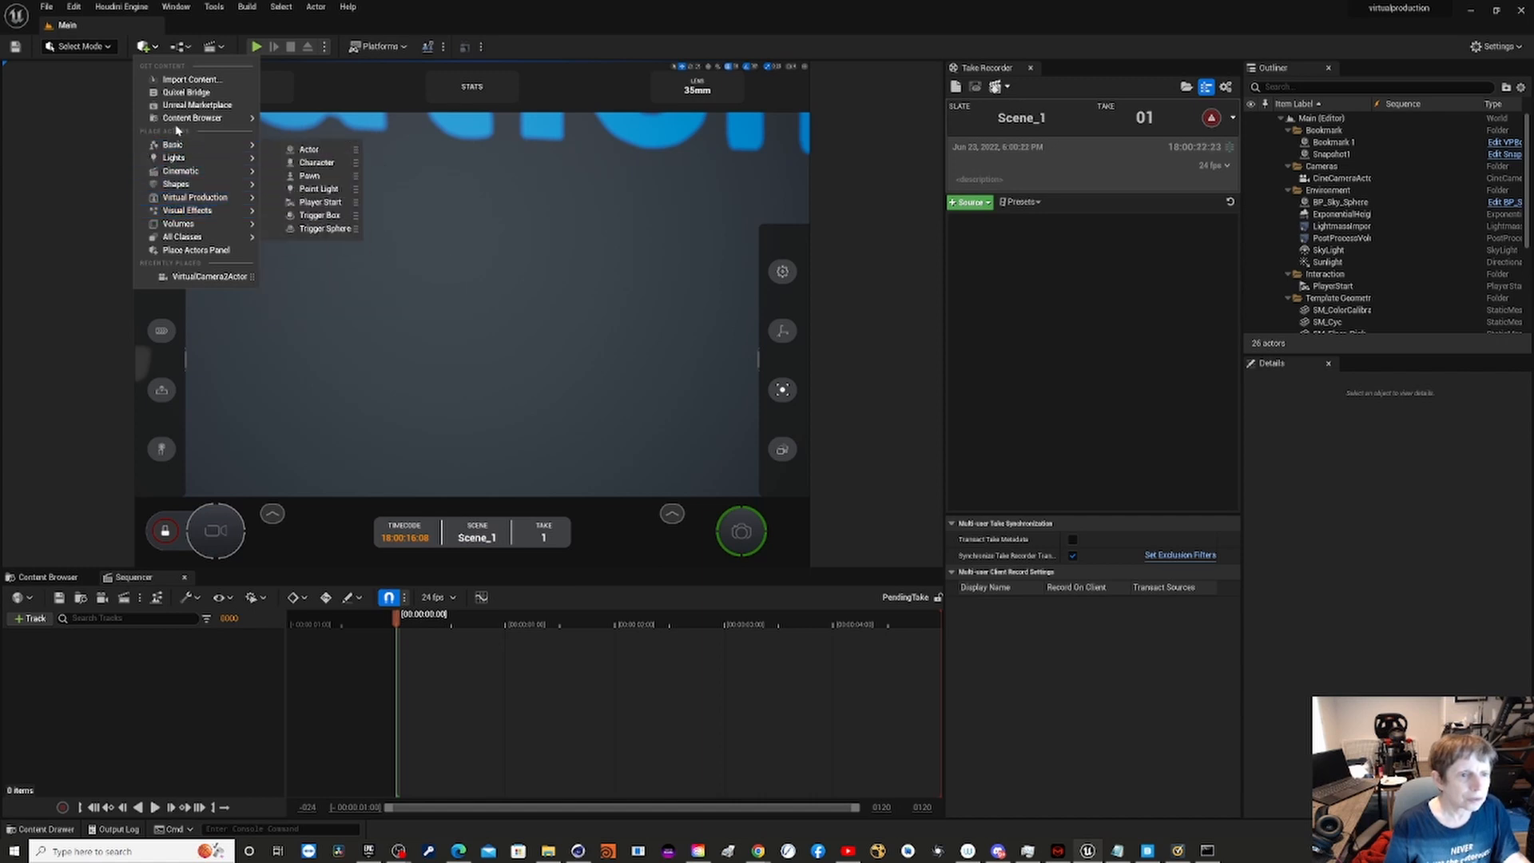
{"action": "mouse_move", "coordinate": [237, 148]}
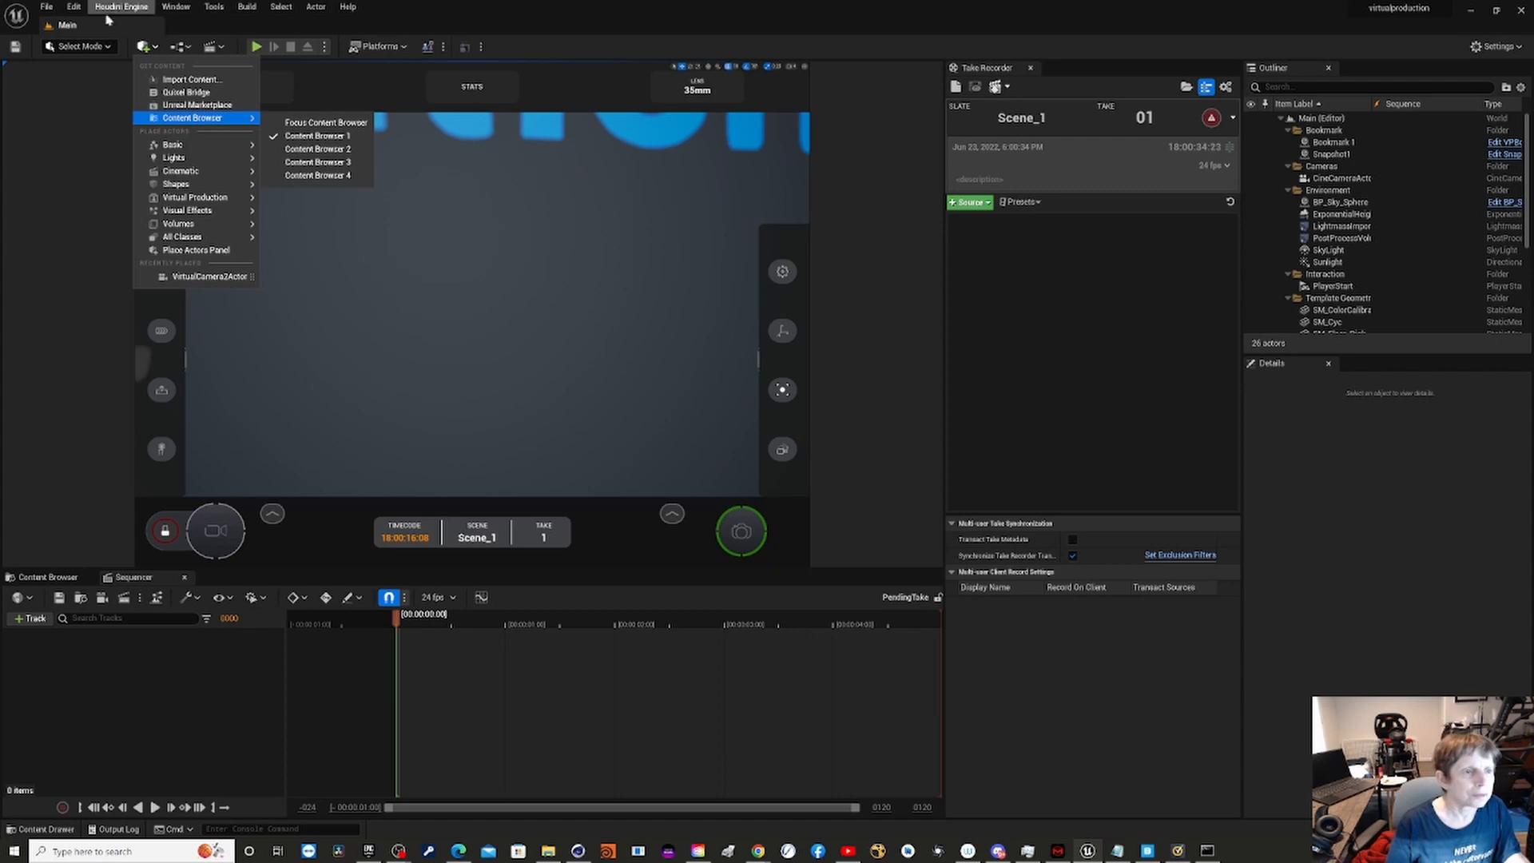
- Open the Live Link window for virtual production and restore it from full screen to a floating window
{"action": "left_click", "coordinate": [176, 6]}
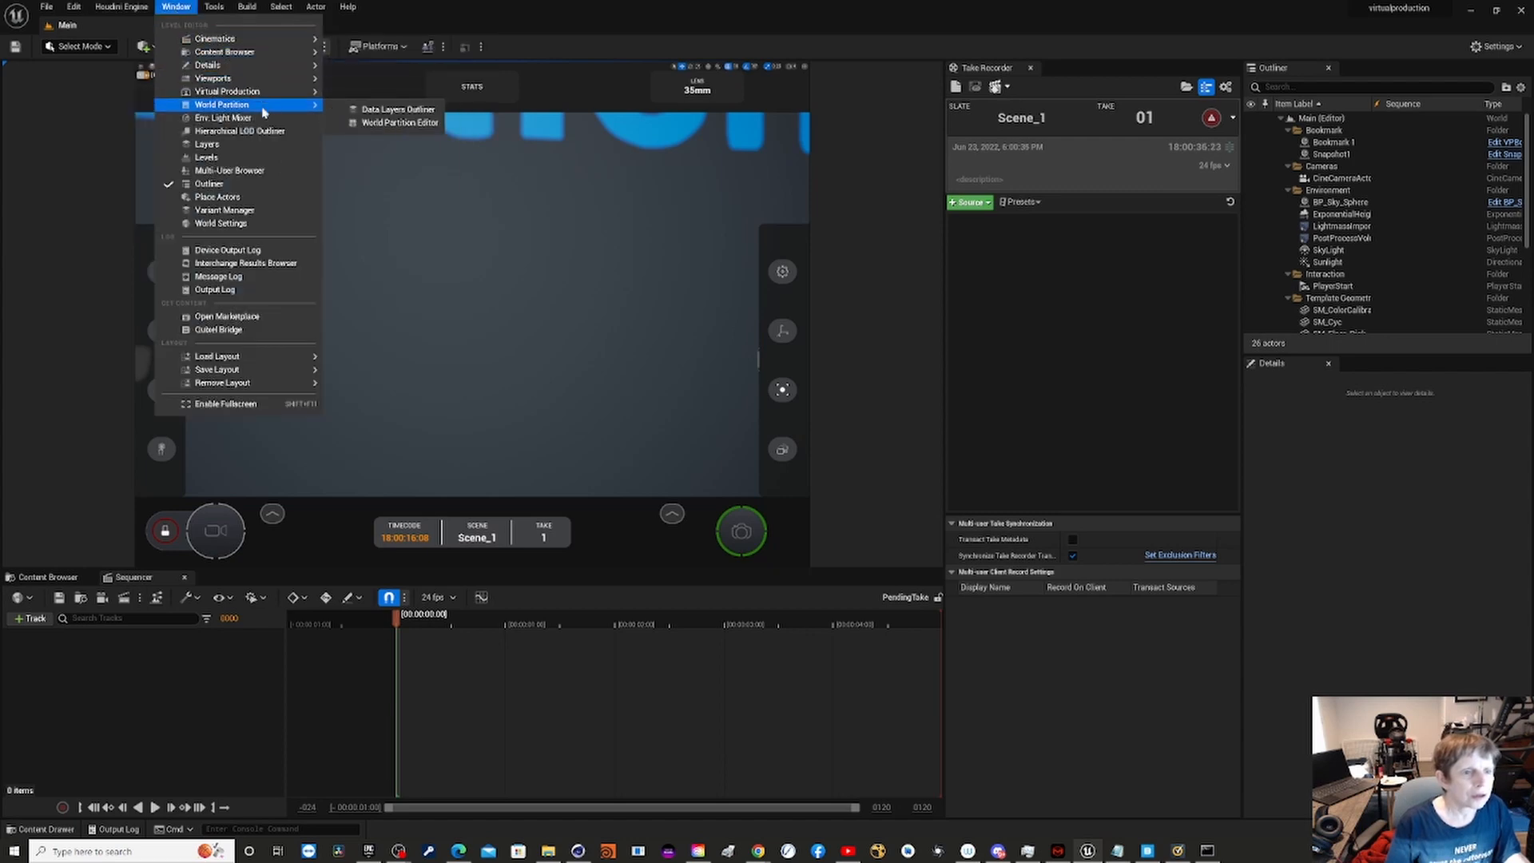
{"action": "mouse_move", "coordinate": [278, 39]}
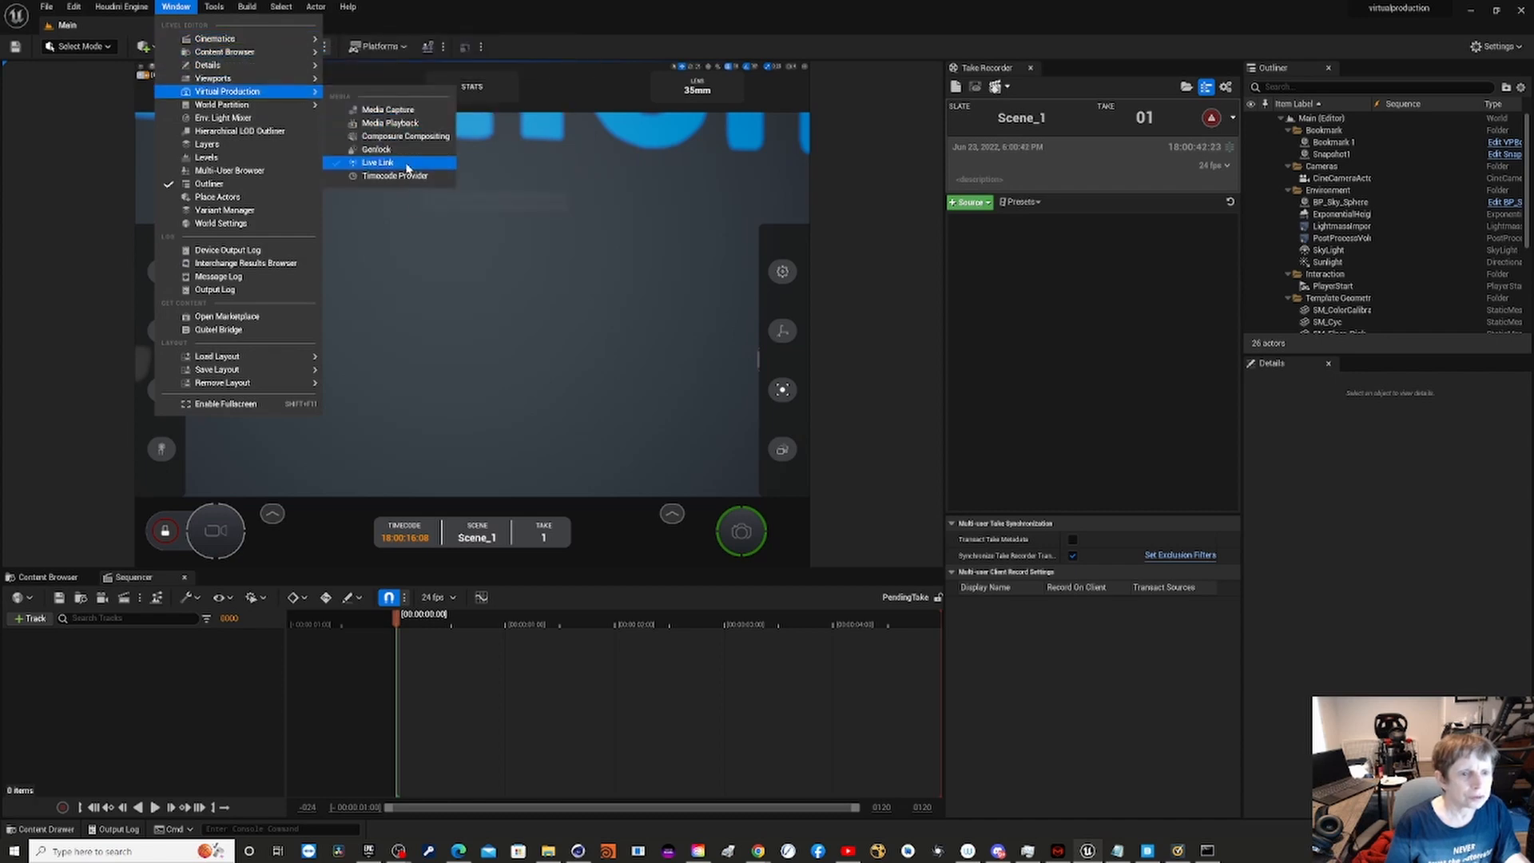
{"action": "left_click", "coordinate": [406, 169]}
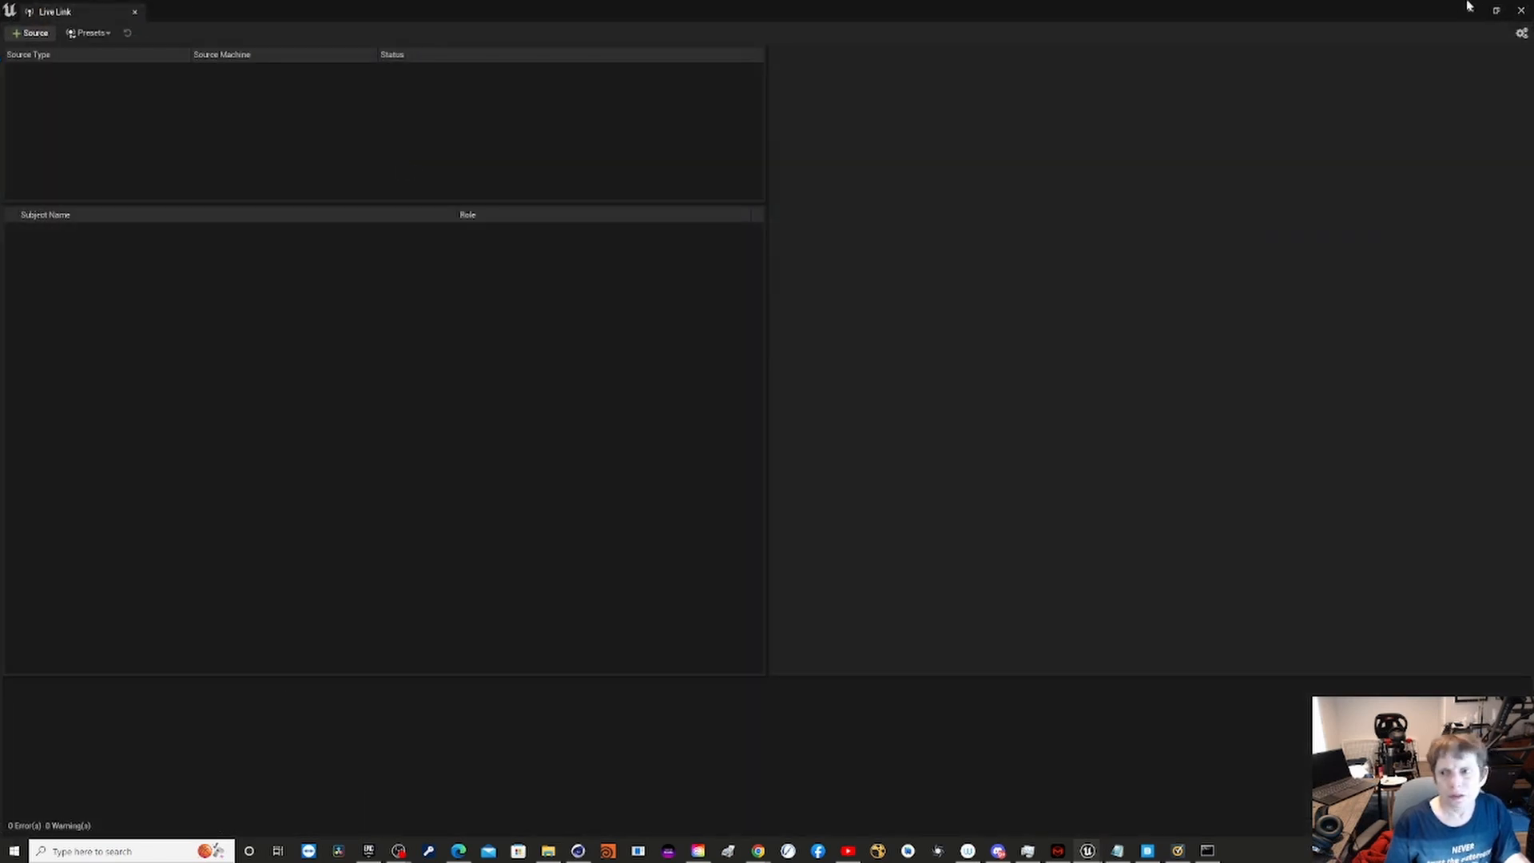
{"action": "left_click", "coordinate": [1496, 12]}
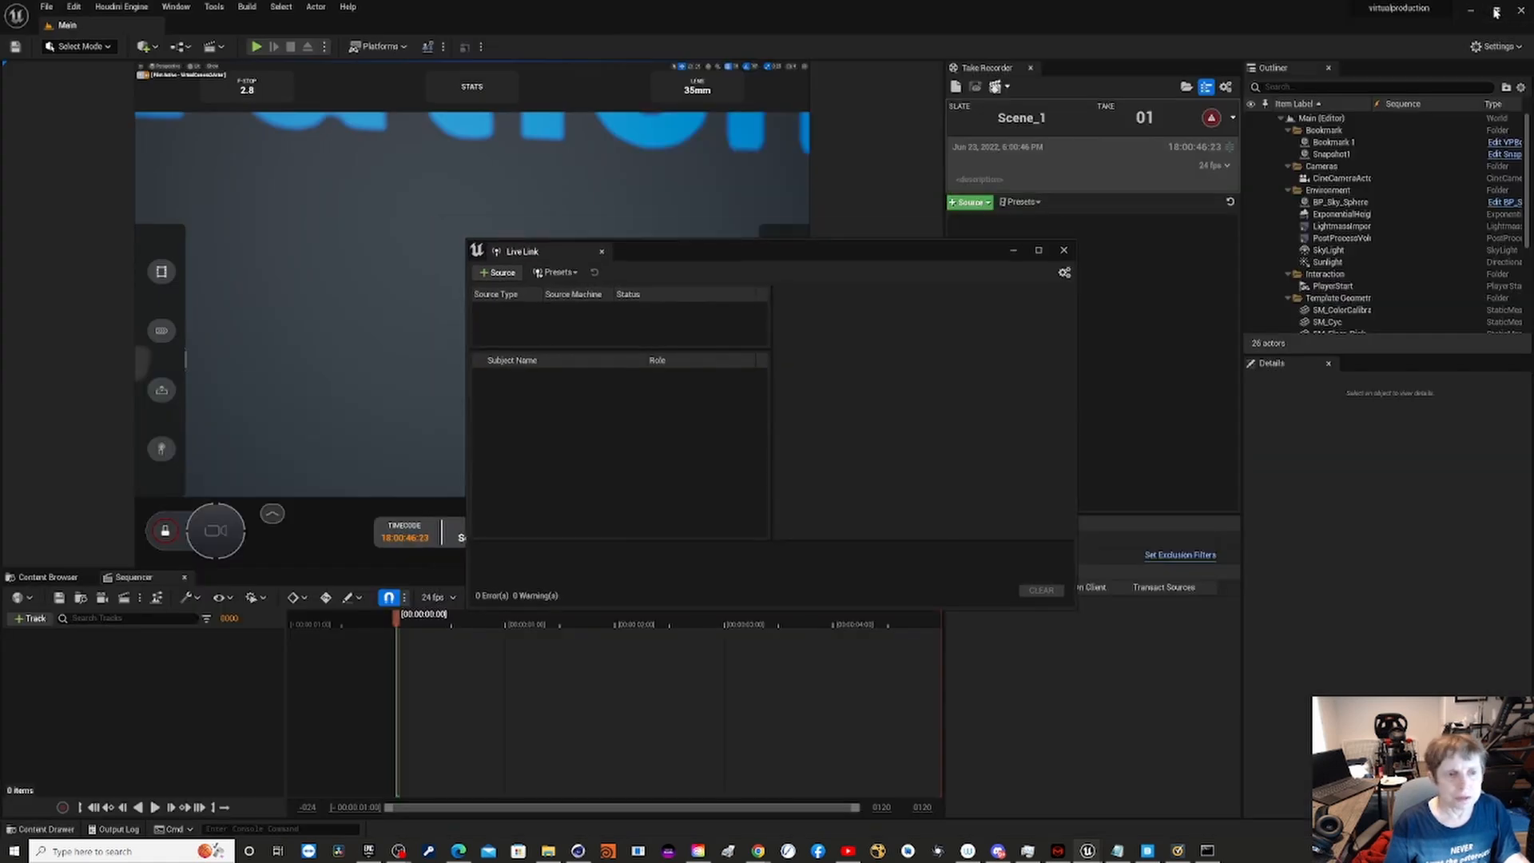